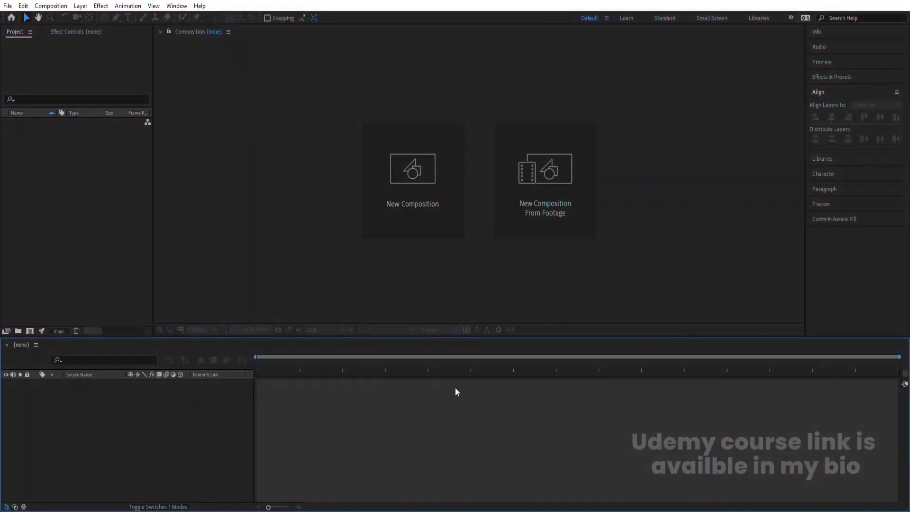
Step: Create a composition named Main Animation at 1920 x 1080 px, 30 fps, with a duration of 0:00:30:00
{"action": "left_click", "coordinate": [437, 187]}
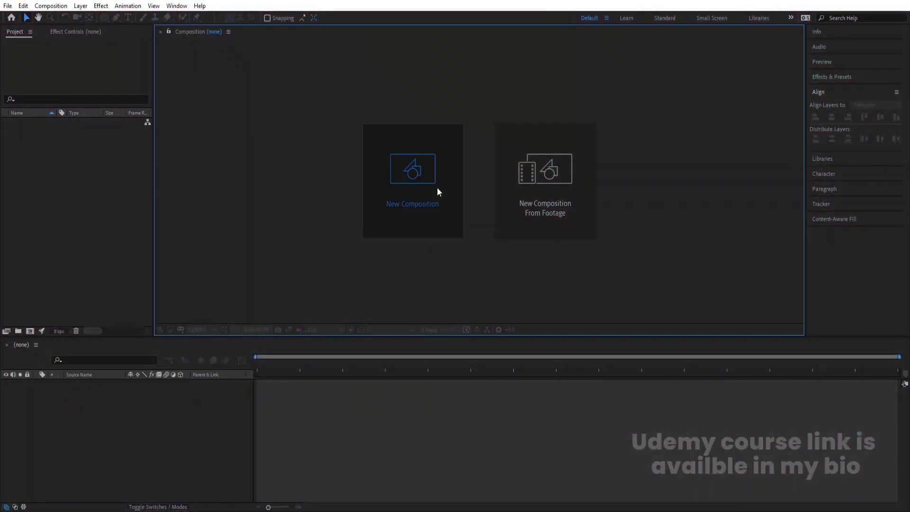
{"action": "type", "text": "Main Animation"}
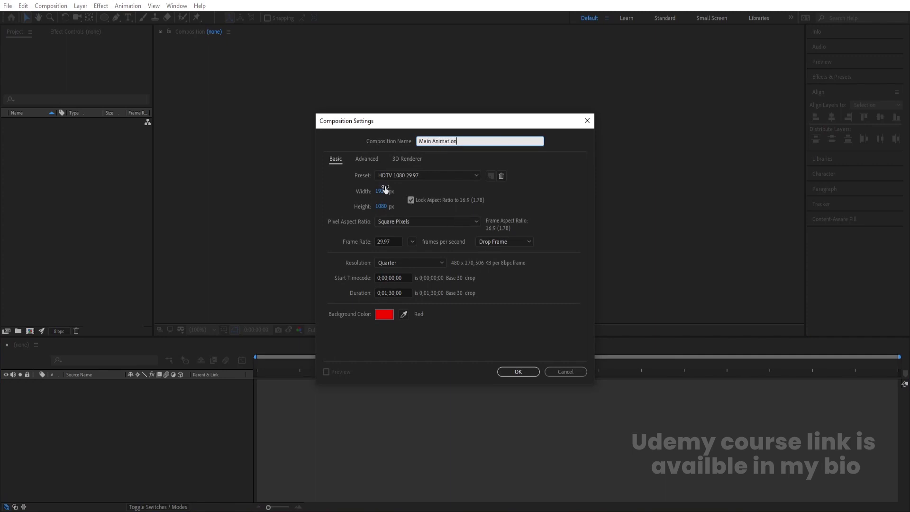
{"action": "left_click", "coordinate": [390, 241]}
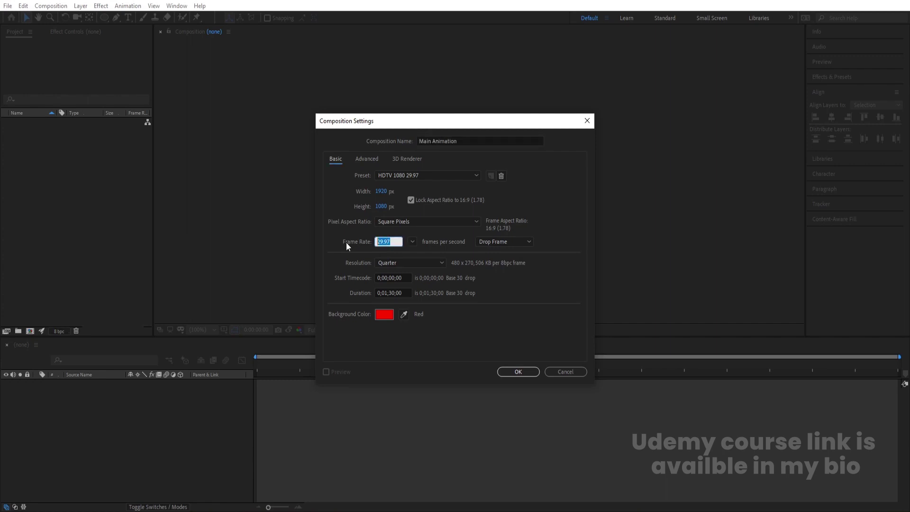
{"action": "type", "text": "30"}
{"action": "left_click", "coordinate": [386, 293]}
{"action": "key", "text": "BackSpace"}
{"action": "type", "text": "0:"}
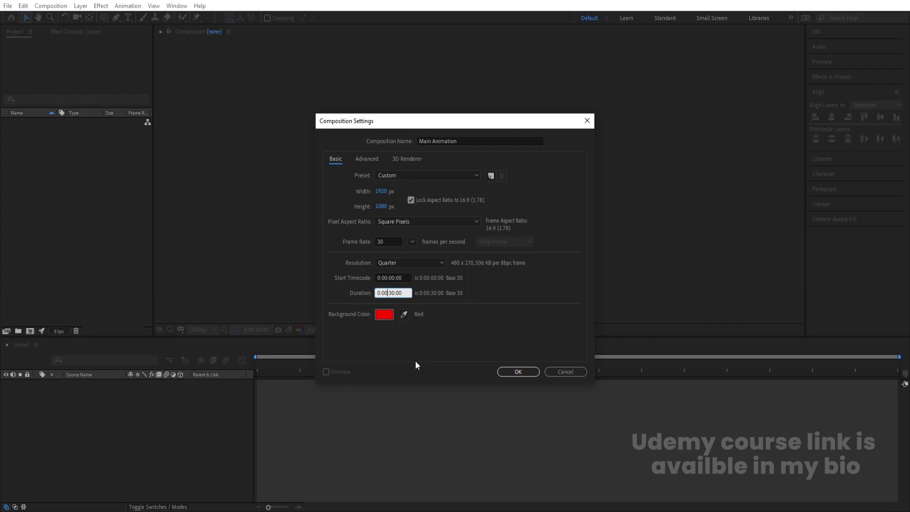
{"action": "left_click", "coordinate": [518, 372]}
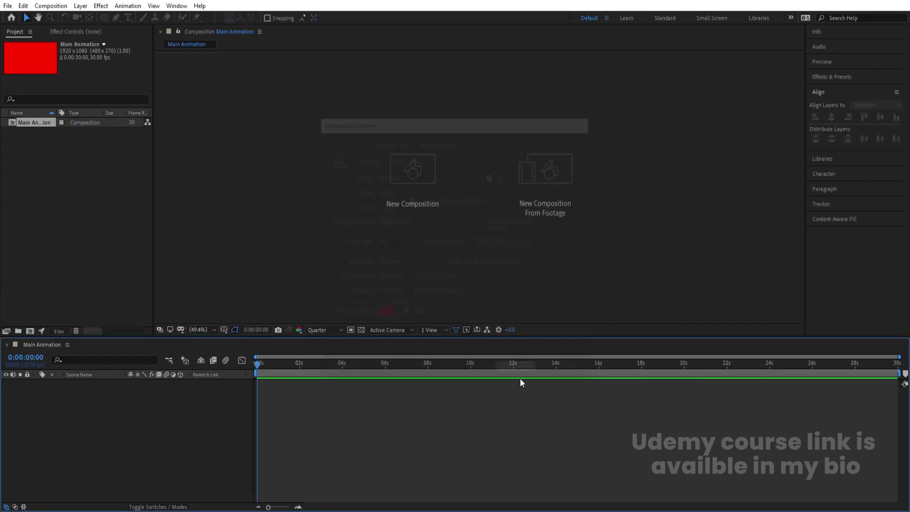
Step: Turn on the Title/Action Safe guides and set up the Ellipse Tool with its fill set to None
{"action": "left_click", "coordinate": [225, 330]}
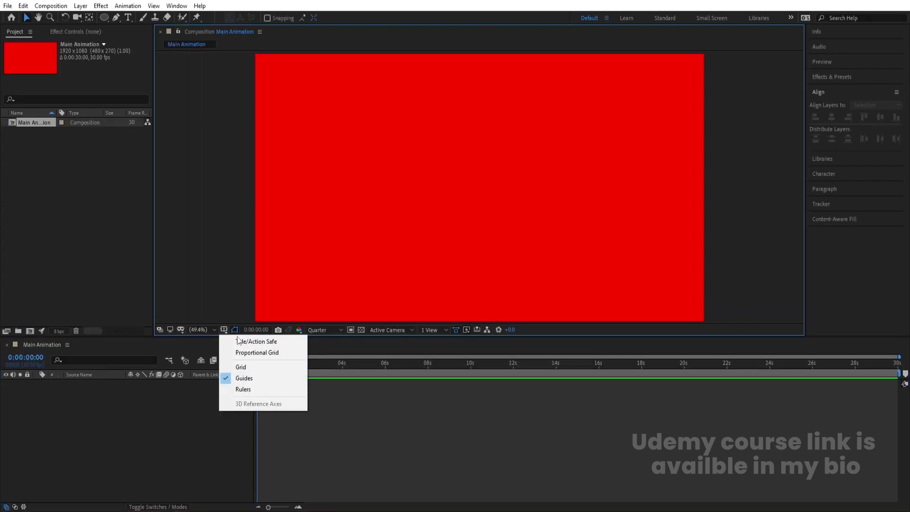
{"action": "left_click", "coordinate": [258, 339]}
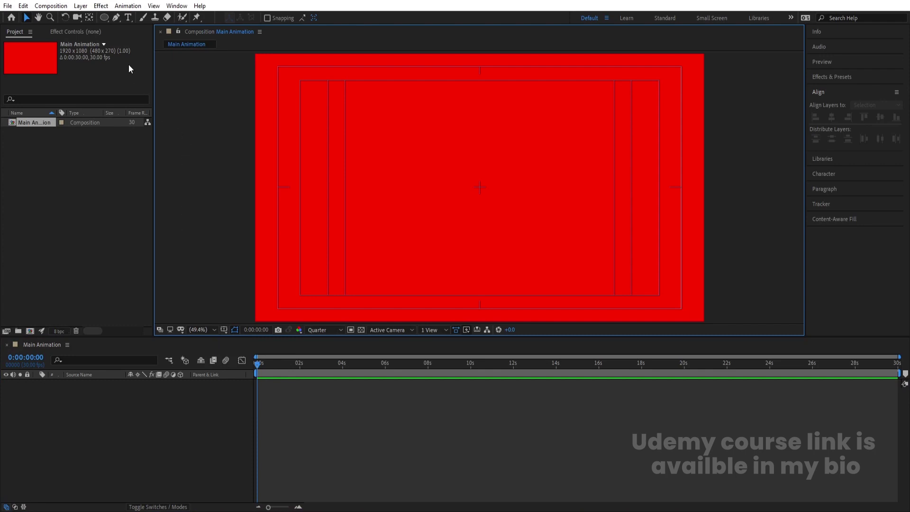
{"action": "left_click", "coordinate": [105, 19]}
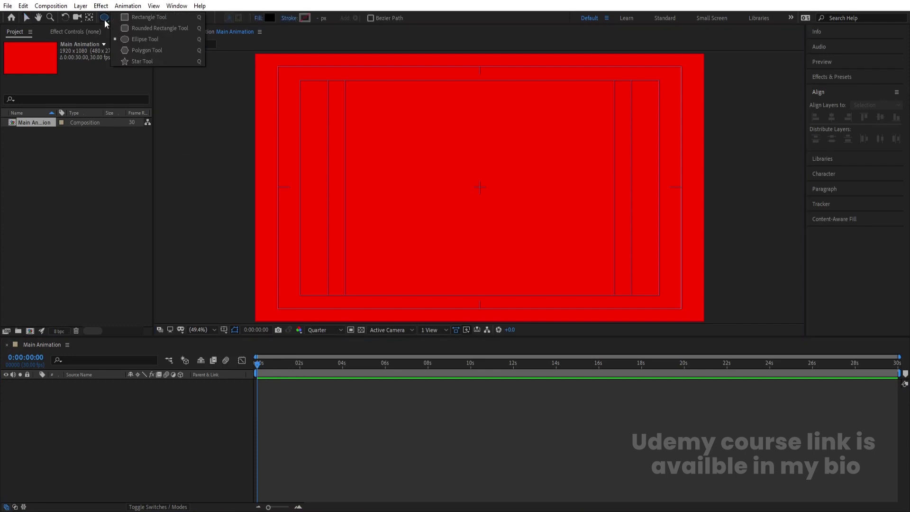
{"action": "left_click", "coordinate": [133, 39]}
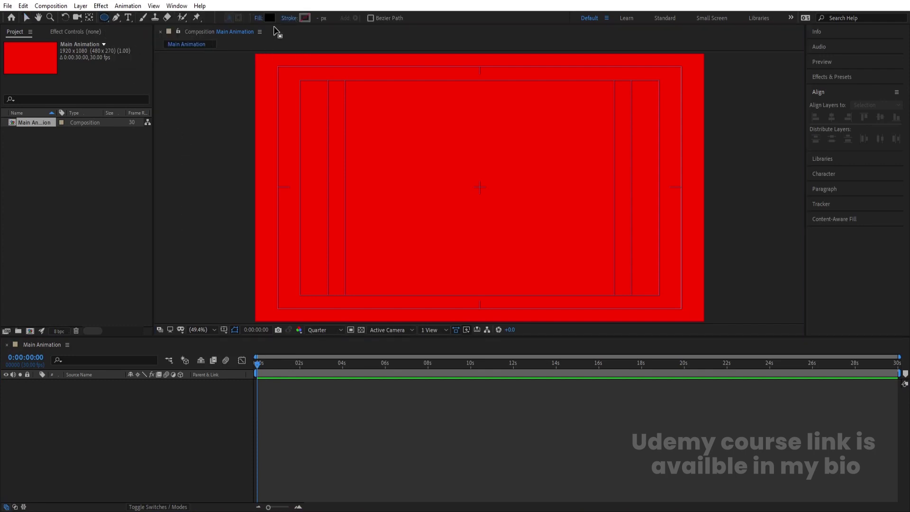
{"action": "left_click", "coordinate": [260, 20]}
{"action": "left_click", "coordinate": [406, 227]}
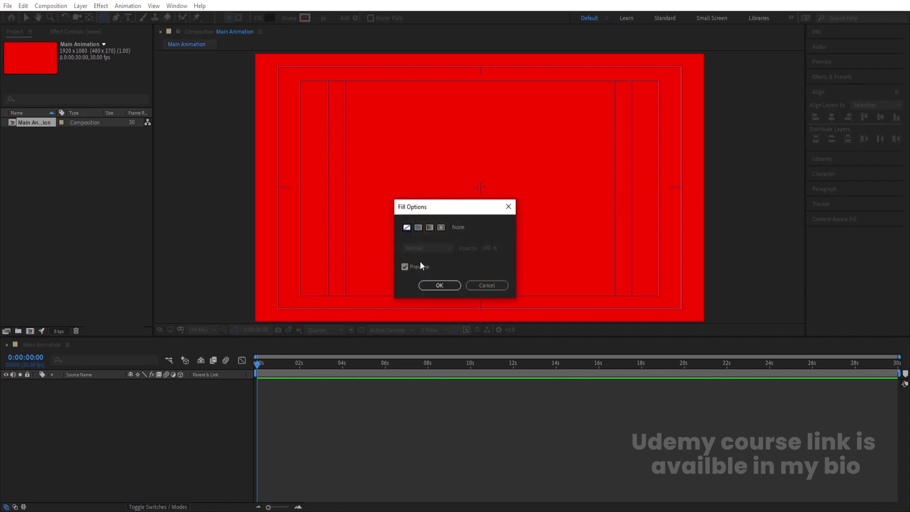
{"action": "left_click", "coordinate": [436, 285]}
Step: Set the shape stroke color to white (FFFFFF) and draw a small circle around the composition's centre
{"action": "left_click", "coordinate": [304, 18]}
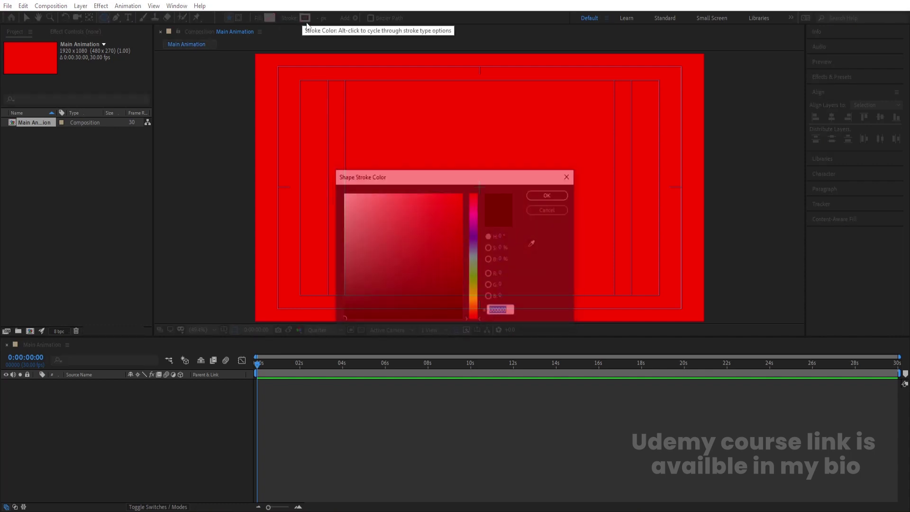
{"action": "left_click_drag", "start_coordinate": [385, 216], "coordinate": [334, 181]}
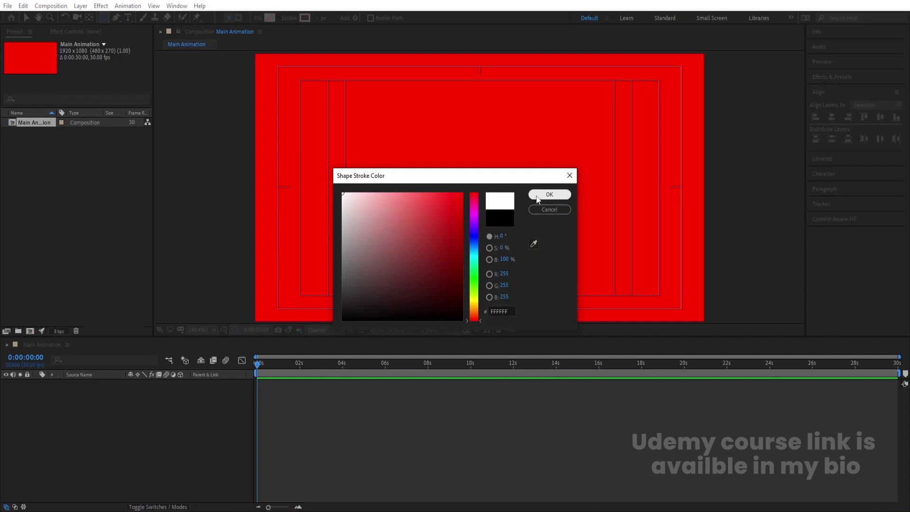
{"action": "left_click", "coordinate": [549, 194]}
{"action": "left_click_drag", "start_coordinate": [465, 172], "coordinate": [491, 193]}
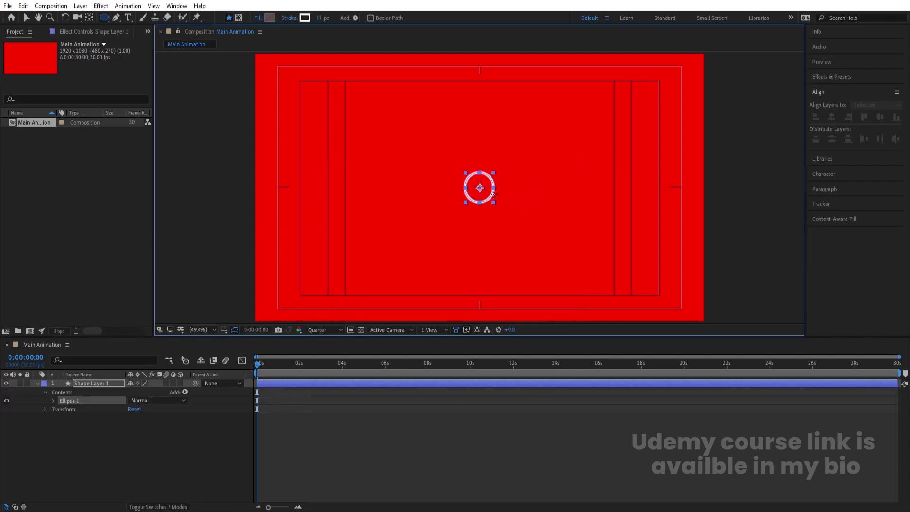
Step: Align the circle's layer horizontally and vertically to the centre of the composition
{"action": "left_click", "coordinate": [55, 462]}
{"action": "left_click", "coordinate": [89, 385]}
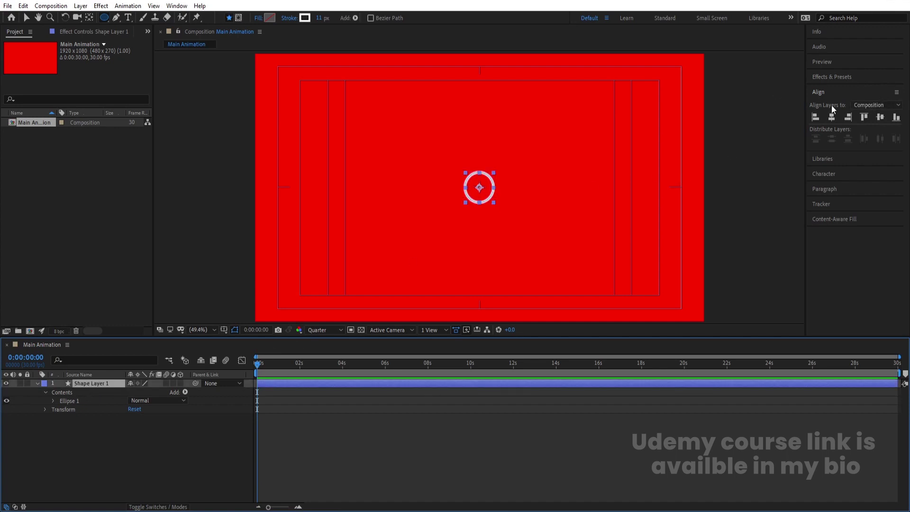
{"action": "left_click", "coordinate": [832, 118]}
{"action": "left_click", "coordinate": [874, 118]}
Step: Scale the circle's layer to 147% and set its stroke width to 24 px
{"action": "left_click", "coordinate": [149, 394]}
{"action": "key", "text": "s"}
{"action": "left_click_drag", "start_coordinate": [150, 393], "coordinate": [165, 395]}
{"action": "left_click_drag", "start_coordinate": [319, 18], "coordinate": [328, 18]}
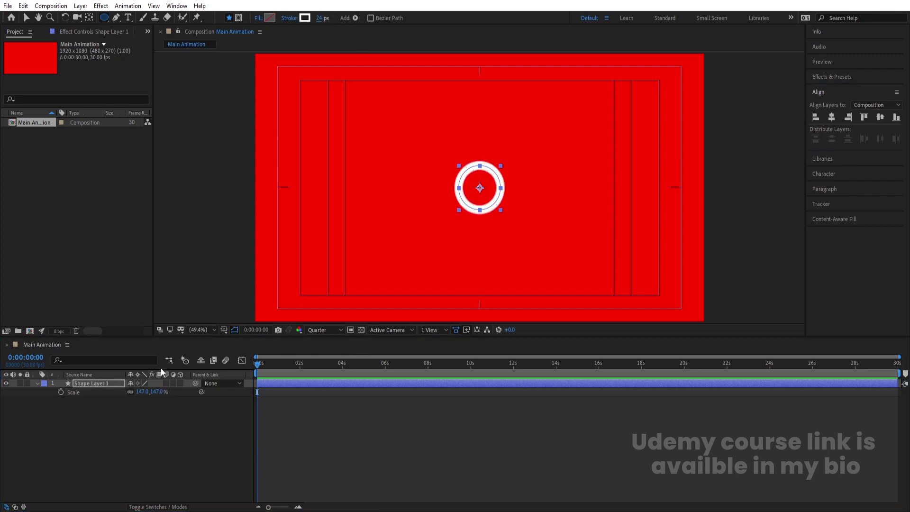
Step: Duplicate Shape Layer 1 and scale the copy to 235% so it forms a second, larger ring
{"action": "left_click", "coordinate": [115, 394]}
{"action": "left_click", "coordinate": [98, 383]}
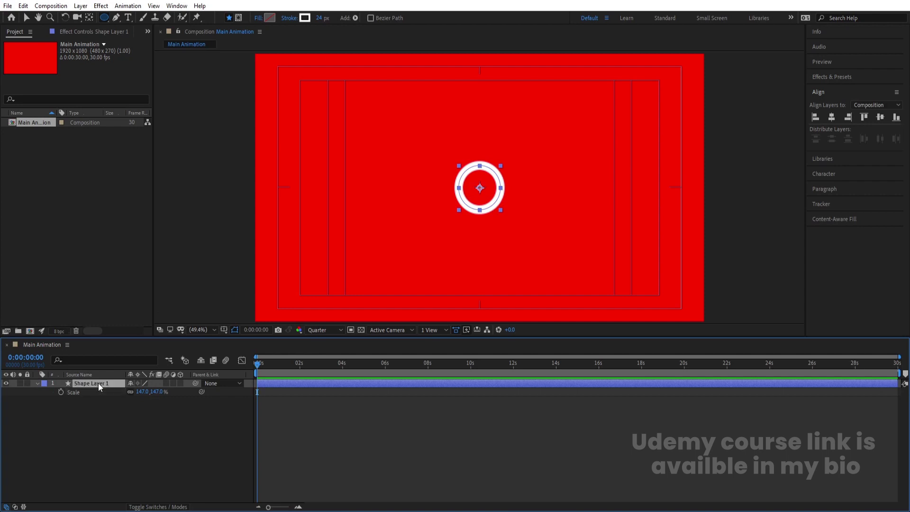
{"action": "key", "text": "ctrl+d"}
{"action": "key", "text": "s"}
{"action": "left_click_drag", "start_coordinate": [142, 392], "coordinate": [166, 377]}
{"action": "left_click", "coordinate": [109, 434]}
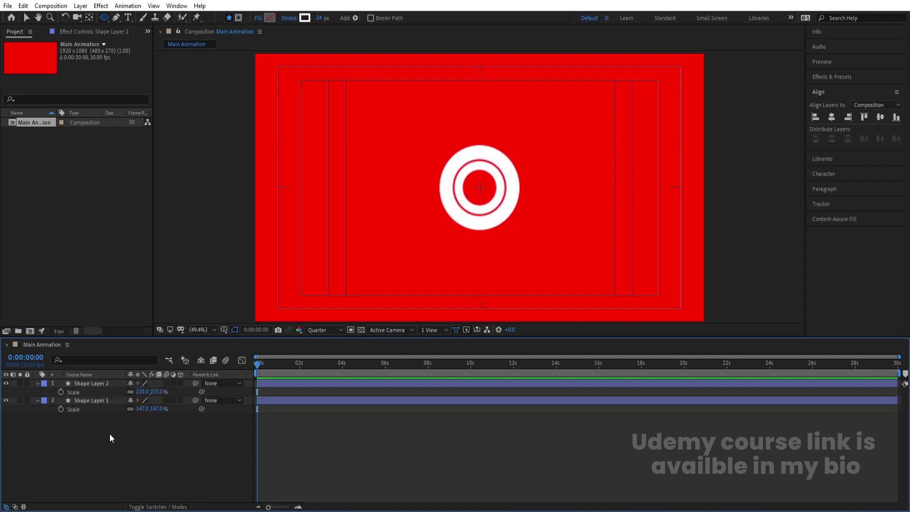
Step: Duplicate Shape Layer 2 and scale the copy to 366% to form a third ring
{"action": "left_click", "coordinate": [92, 386]}
{"action": "key", "text": "ctrl+d"}
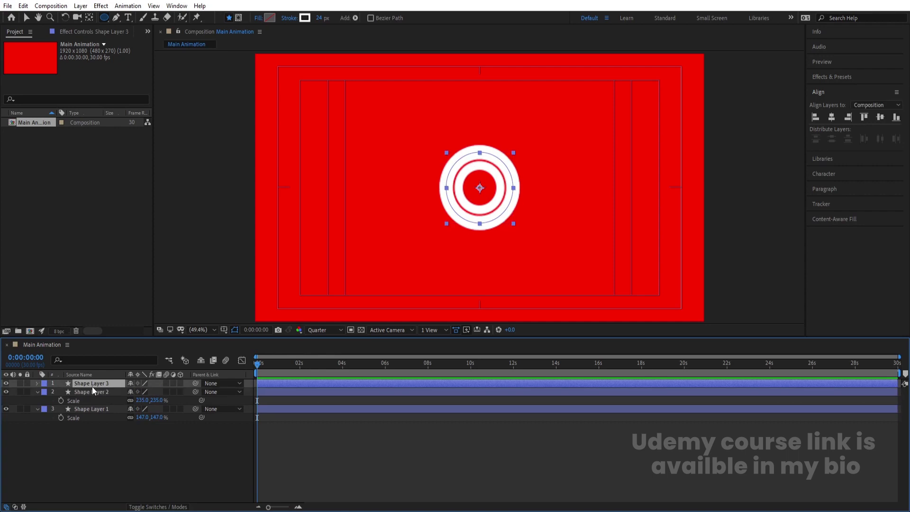
{"action": "key", "text": "s"}
{"action": "left_click_drag", "start_coordinate": [142, 391], "coordinate": [187, 368]}
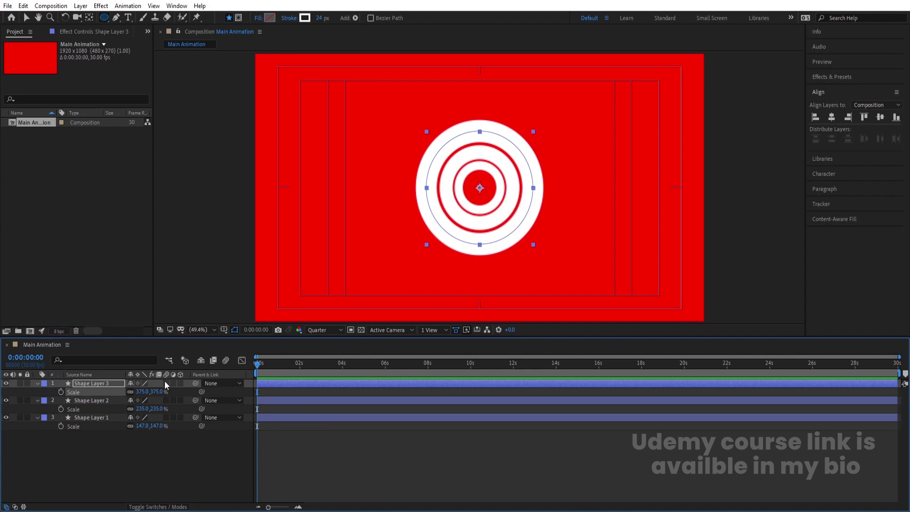
{"action": "left_click_drag", "start_coordinate": [145, 391], "coordinate": [141, 390]}
Step: Duplicate Shape Layer 3, scale the copy to 573% for a fourth ring, and collapse the layers' scale properties
{"action": "left_click", "coordinate": [101, 382]}
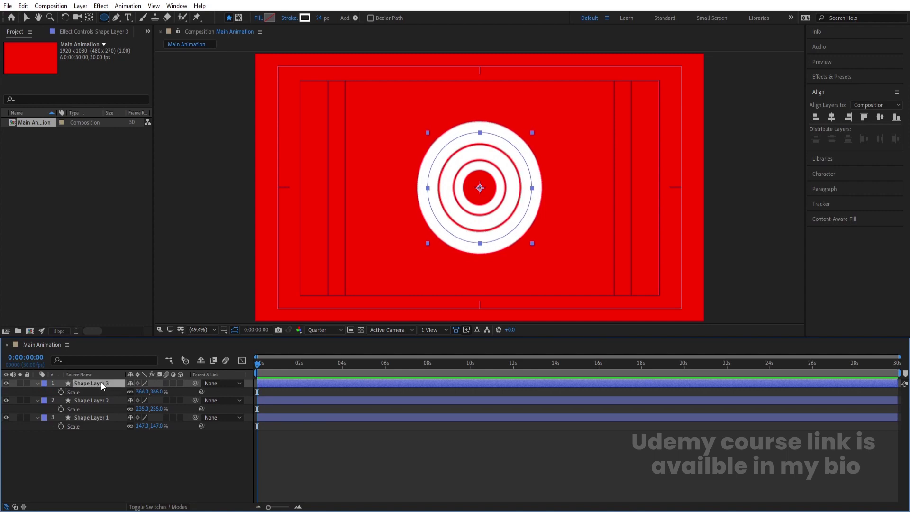
{"action": "key", "text": "ctrl+d"}
{"action": "key", "text": "s"}
{"action": "left_click_drag", "start_coordinate": [142, 391], "coordinate": [212, 360]}
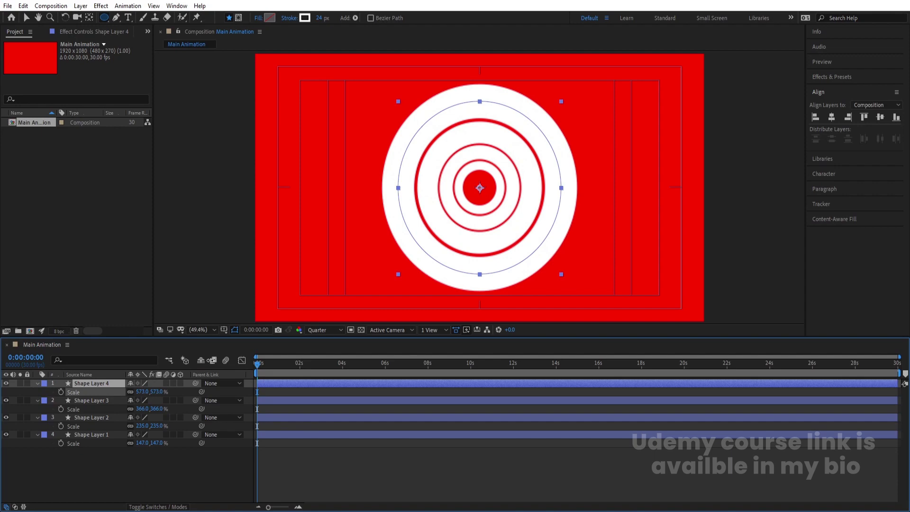
{"action": "left_click", "coordinate": [154, 469]}
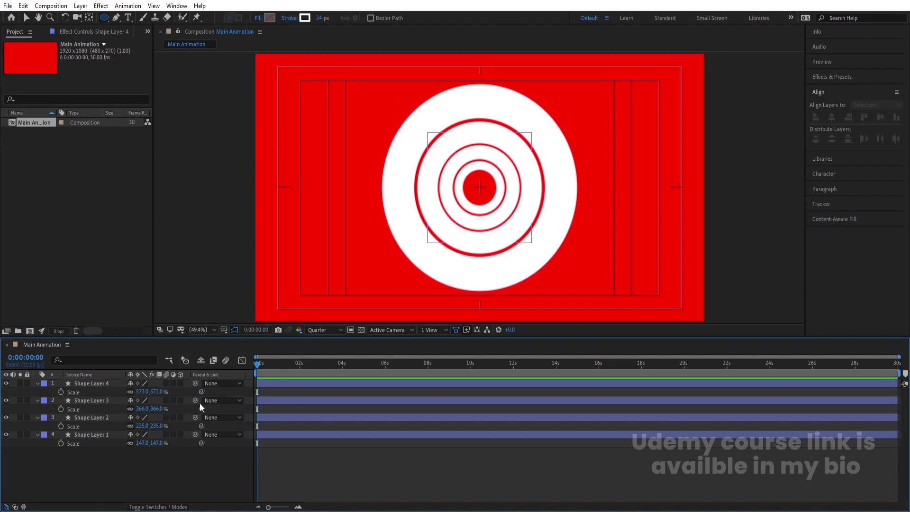
{"action": "key", "text": "s"}
Step: Duplicate Shape Layer 4 as a thin outermost ring with a 6 px stroke and 745% scale, and collapse its properties
{"action": "left_click", "coordinate": [94, 384]}
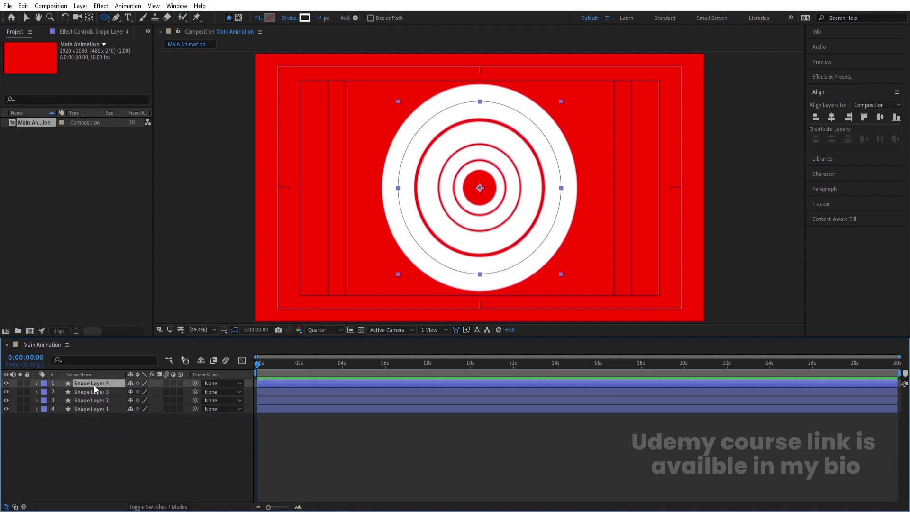
{"action": "key", "text": "ctrl+d"}
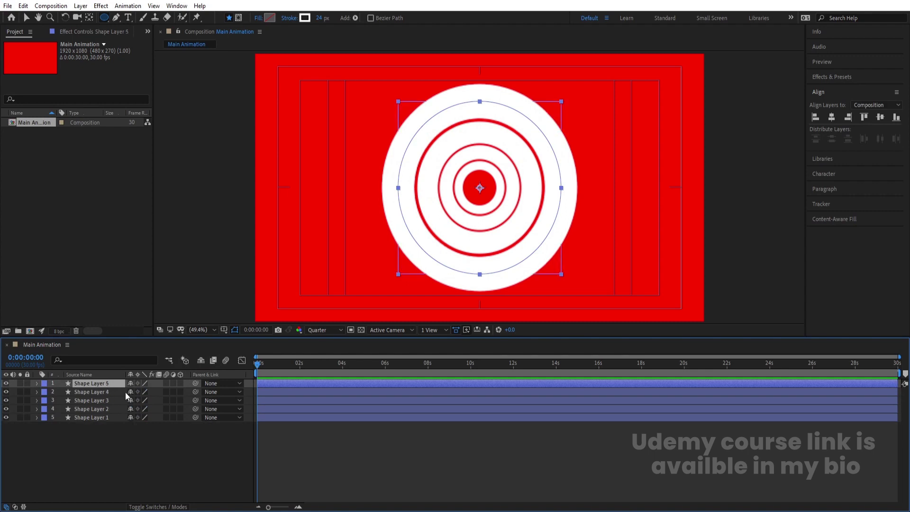
{"action": "key", "text": "s"}
{"action": "left_click_drag", "start_coordinate": [142, 396], "coordinate": [208, 330]}
{"action": "left_click_drag", "start_coordinate": [320, 18], "coordinate": [310, 19]}
{"action": "left_click_drag", "start_coordinate": [144, 392], "coordinate": [101, 393]}
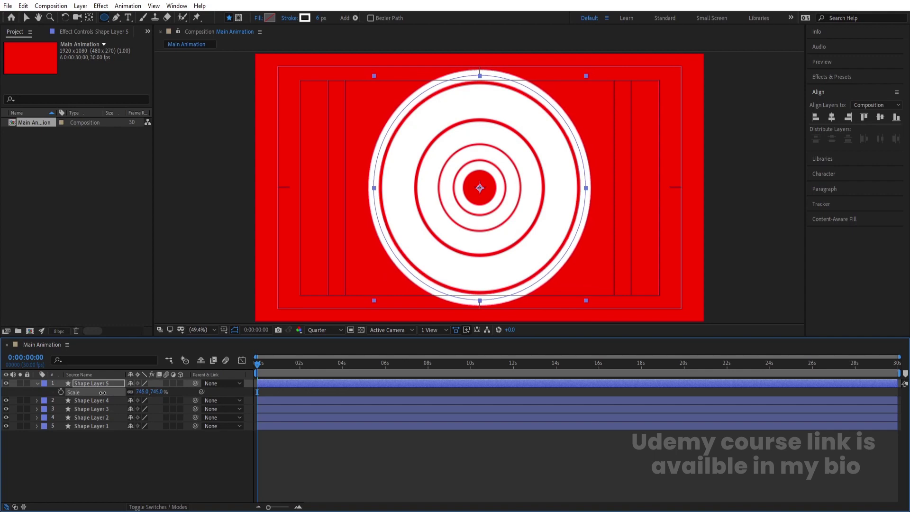
{"action": "left_click", "coordinate": [135, 464]}
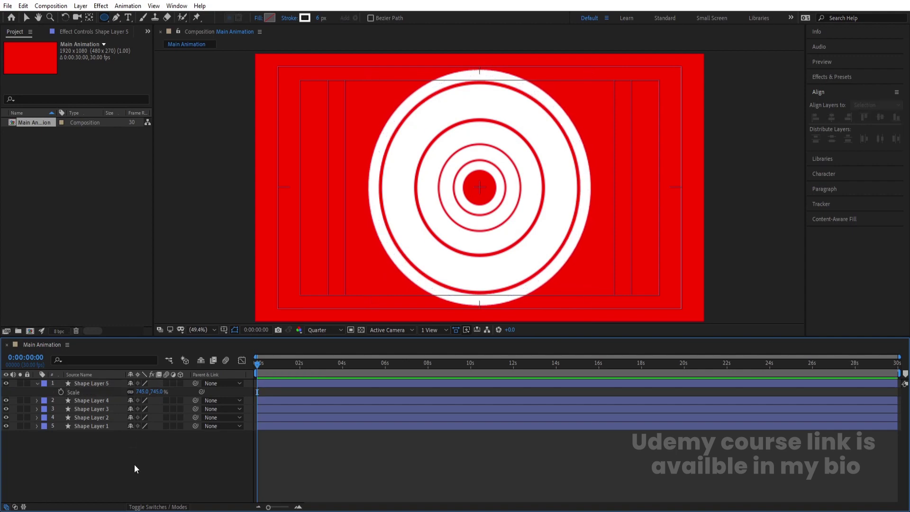
{"action": "key", "text": "u"}
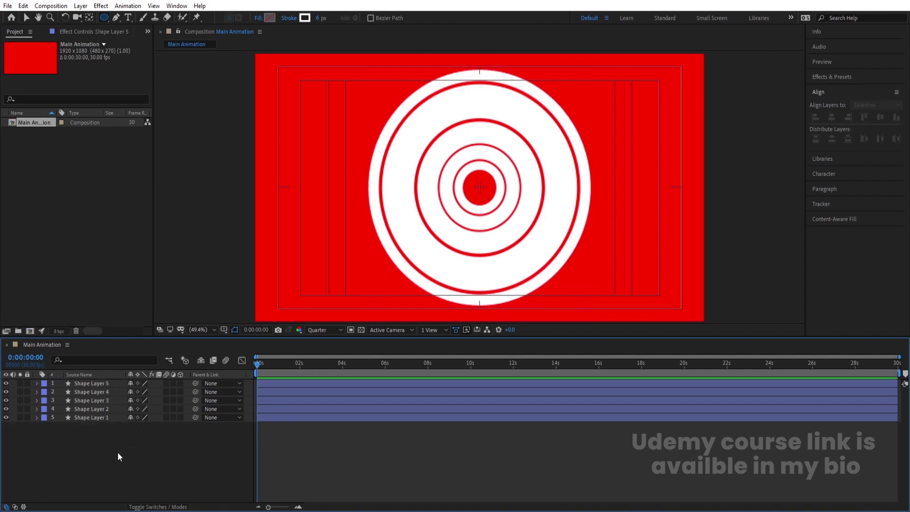
Step: Add starting Scale keyframes at 0:00:00:00 to all five shape layers
{"action": "key", "text": "ctrl+a"}
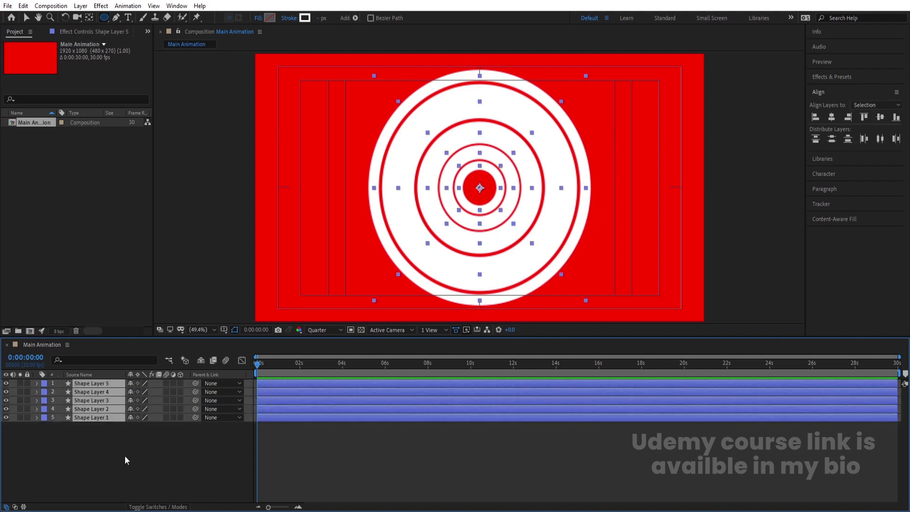
{"action": "key", "text": "s"}
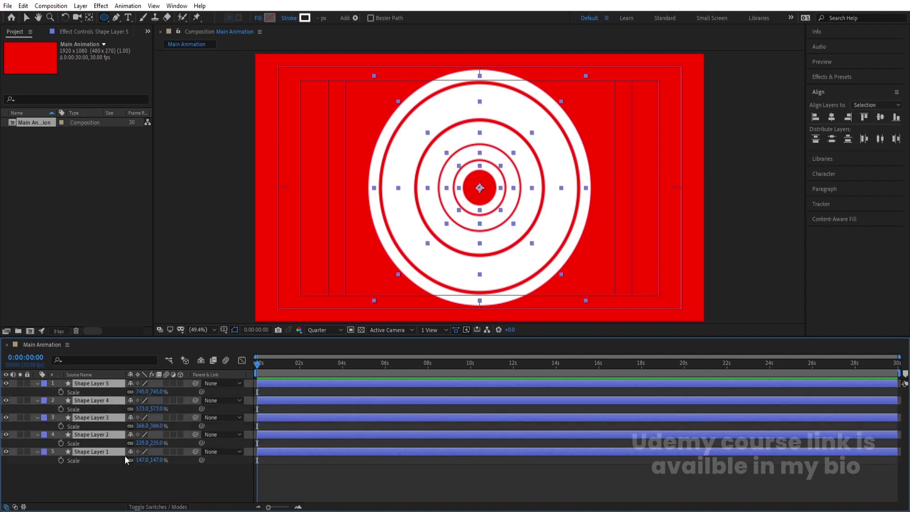
{"action": "left_click", "coordinate": [61, 391]}
Step: At 0:00:00:20, keyframe the scale of Shape Layer 1 at 89%, Shape Layer 2 at 147% and Shape Layer 3 at 237%
{"action": "key", "text": "="}
{"action": "key", "text": "="}
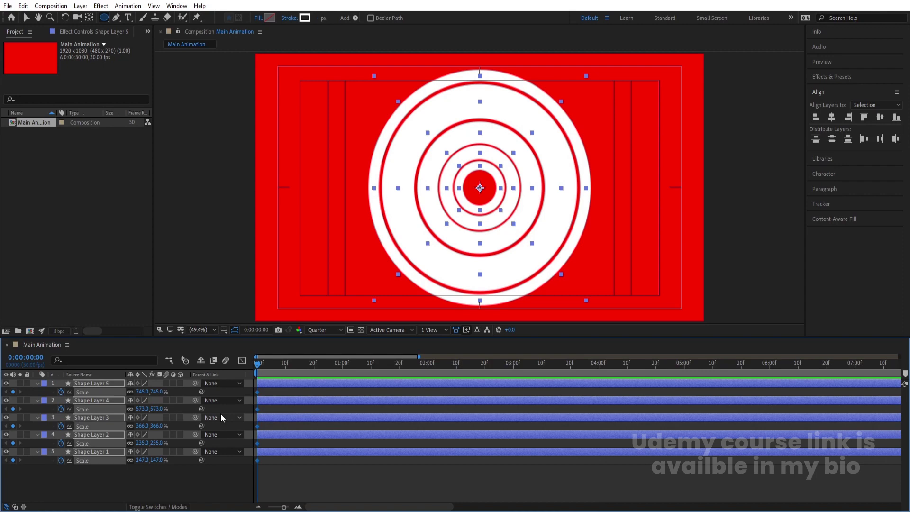
{"action": "left_click", "coordinate": [312, 371]}
{"action": "left_click", "coordinate": [313, 370]}
{"action": "left_click", "coordinate": [309, 391]}
{"action": "left_click", "coordinate": [98, 451]}
{"action": "left_click_drag", "start_coordinate": [140, 461], "coordinate": [80, 426]}
{"action": "left_click", "coordinate": [108, 435]}
{"action": "left_click", "coordinate": [99, 425]}
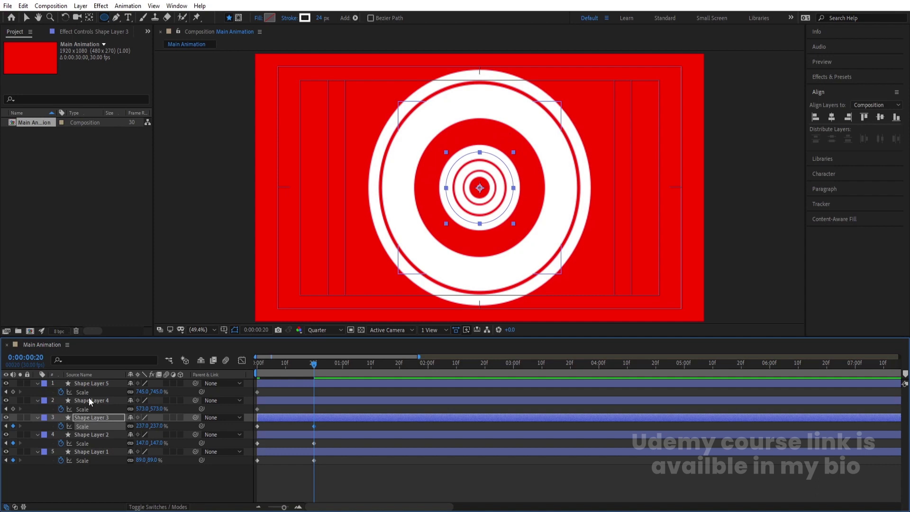
Step: At 0:00:00:20, keyframe the scale of Shape Layer 4 at 384% and Shape Layer 5 at 511%
{"action": "left_click", "coordinate": [72, 402]}
{"action": "left_click_drag", "start_coordinate": [140, 409], "coordinate": [48, 406]}
{"action": "left_click", "coordinate": [81, 383]}
{"action": "left_click_drag", "start_coordinate": [141, 392], "coordinate": [29, 395]}
Step: Copy the first Scale keyframes of Shape Layers 5 and 4 to 0:00:01:10
{"action": "left_click_drag", "start_coordinate": [268, 365], "coordinate": [371, 368]}
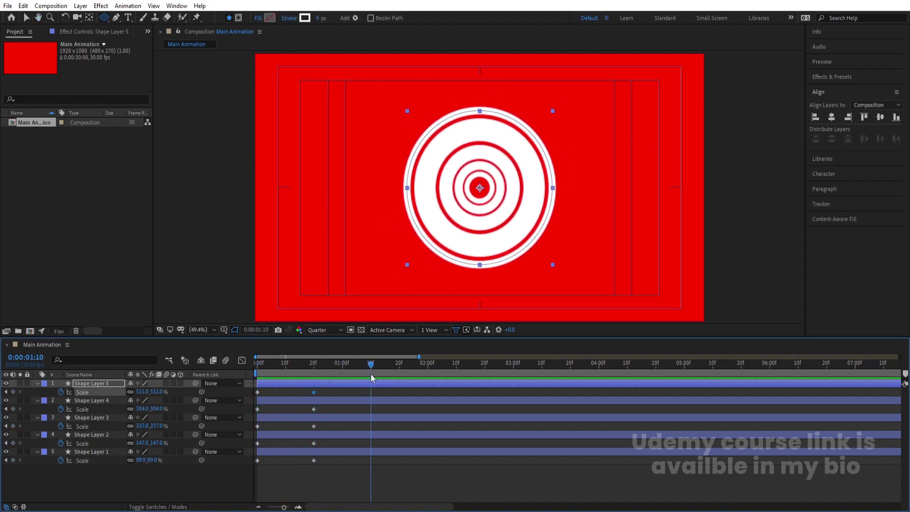
{"action": "left_click", "coordinate": [258, 392]}
{"action": "key", "text": "ctrl+c"}
{"action": "key", "text": "ctrl+v"}
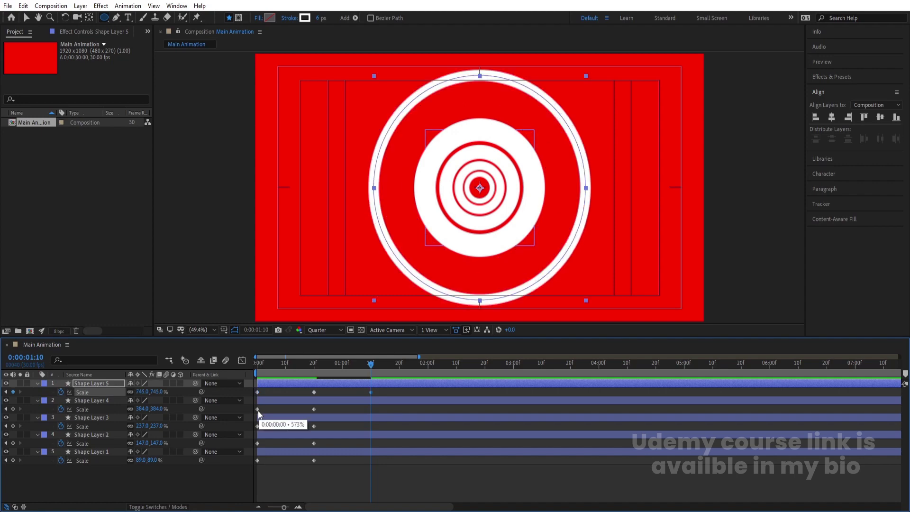
{"action": "left_click", "coordinate": [258, 410]}
{"action": "key", "text": "ctrl+c"}
{"action": "key", "text": "ctrl+v"}
Step: Copy the first Scale keyframes of Shape Layers 3, 2 and 1 to 0:00:01:10, and return to 0:00:00:20
{"action": "left_click", "coordinate": [258, 427]}
{"action": "key", "text": "ctrl+c"}
{"action": "key", "text": "ctrl+v"}
{"action": "left_click", "coordinate": [258, 443]}
{"action": "key", "text": "ctrl+c"}
{"action": "key", "text": "ctrl+v"}
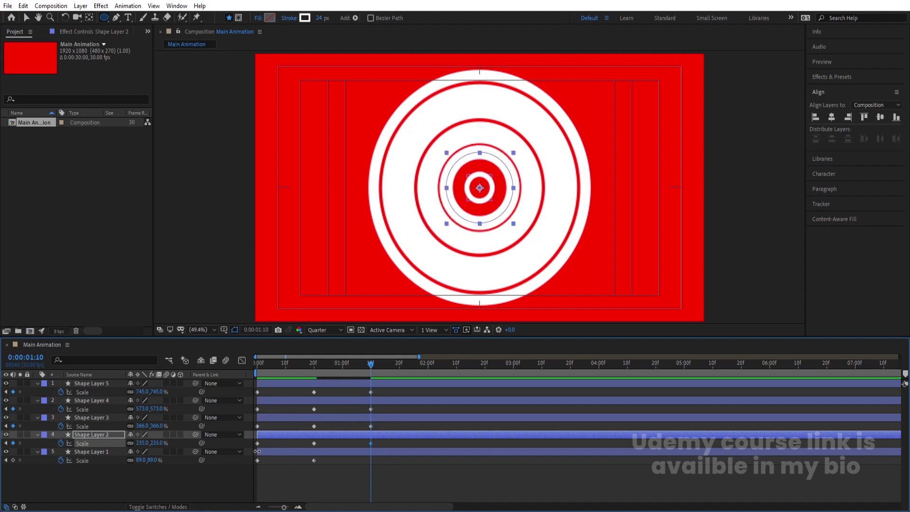
{"action": "left_click", "coordinate": [257, 460]}
{"action": "key", "text": "ctrl+c"}
{"action": "key", "text": "ctrl+v"}
{"action": "left_click_drag", "start_coordinate": [327, 365], "coordinate": [316, 371]}
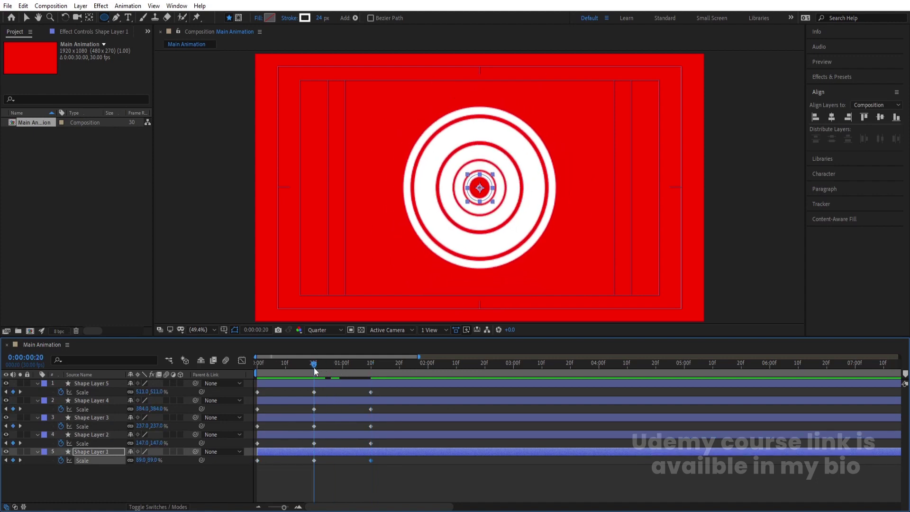
Step: Select all five shape layers, reveal their rotation properties and turn them into 3D layers
{"action": "left_click", "coordinate": [95, 385], "text": "shift"}
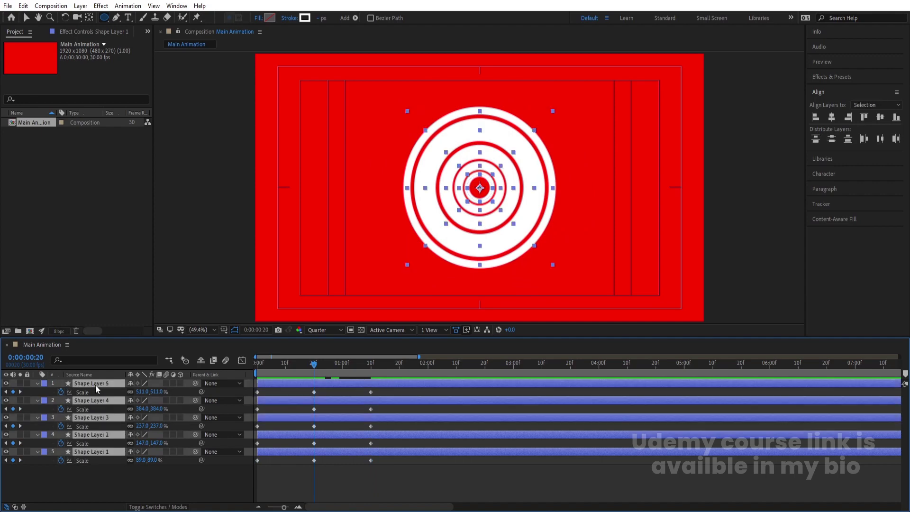
{"action": "left_click", "coordinate": [158, 392]}
{"action": "key", "text": "r"}
{"action": "left_click", "coordinate": [180, 383]}
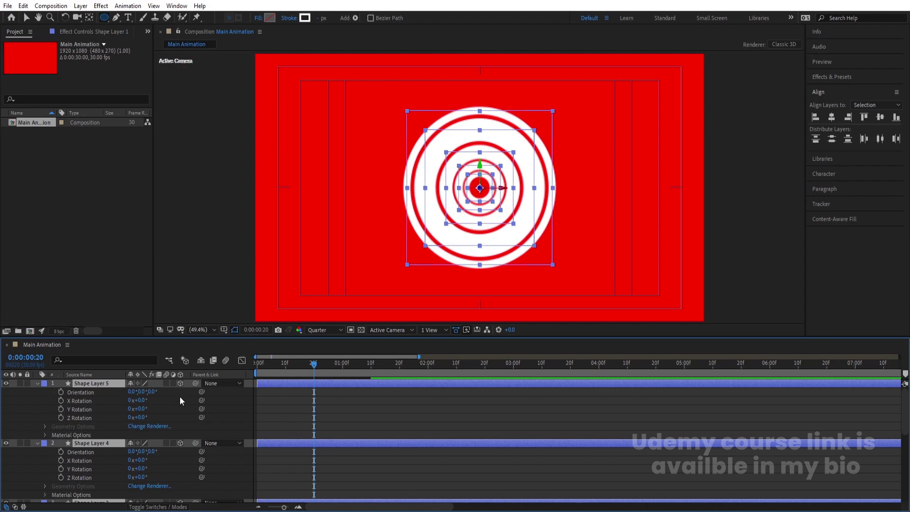
Step: Start Y Rotation keyframes on all five shape layers at 0:00:00:20 and show only the keyframed properties
{"action": "left_click", "coordinate": [61, 408]}
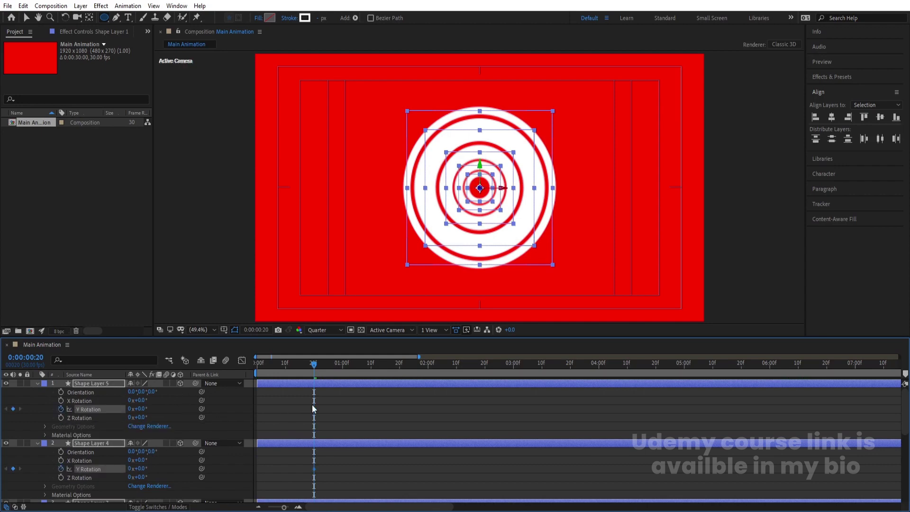
{"action": "key", "text": "u"}
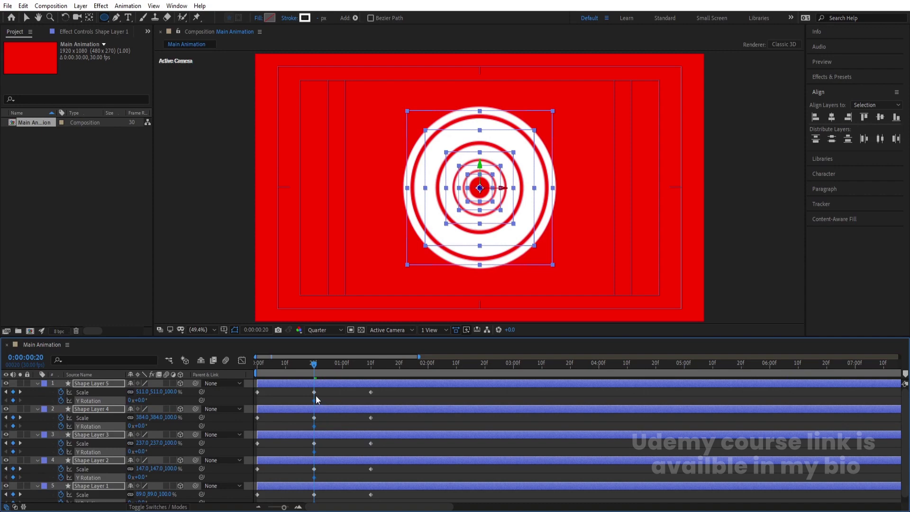
{"action": "scroll", "coordinate": [315, 395], "scroll_direction": "down", "scroll_amount": 1}
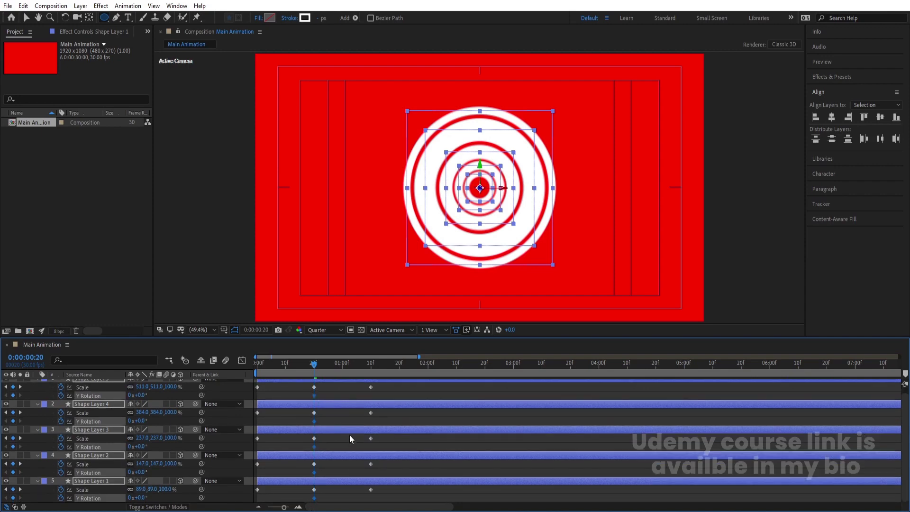
Step: At 0:00:02:00, keyframe the Y Rotation of all five shape layers at 180° and preview the animation
{"action": "left_click", "coordinate": [429, 366]}
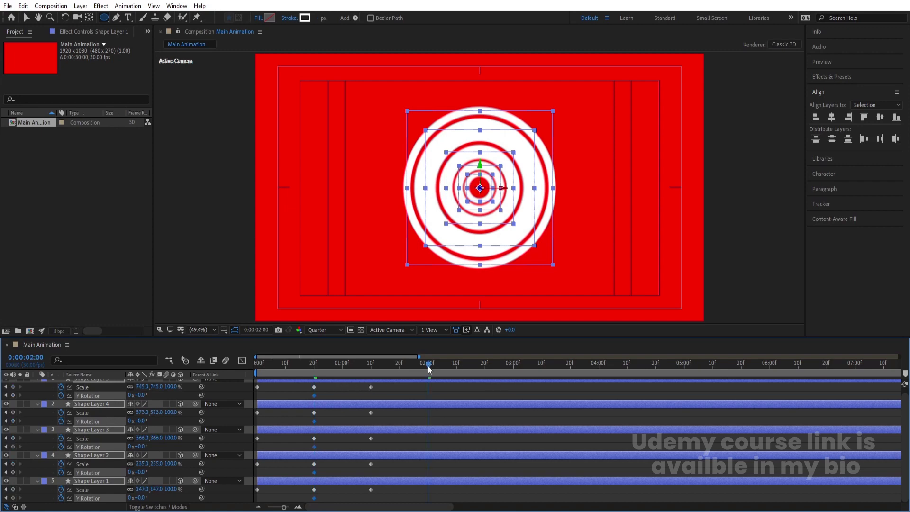
{"action": "left_click", "coordinate": [141, 395]}
{"action": "key", "text": "Return"}
{"action": "key", "text": "space"}
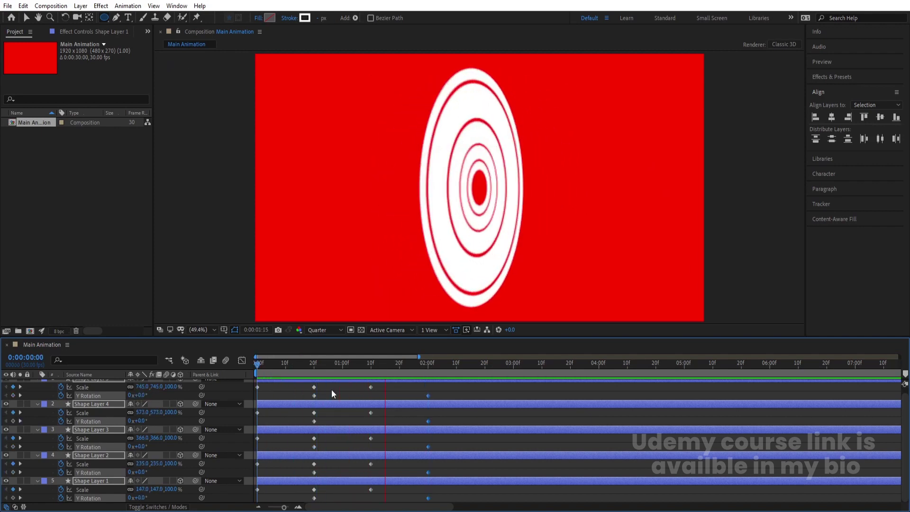
{"action": "key", "text": "space"}
Step: Copy the 0:00:00:20 Scale keyframes of Shape Layers 5 and 4 to 0:00:02:00
{"action": "left_click", "coordinate": [426, 369]}
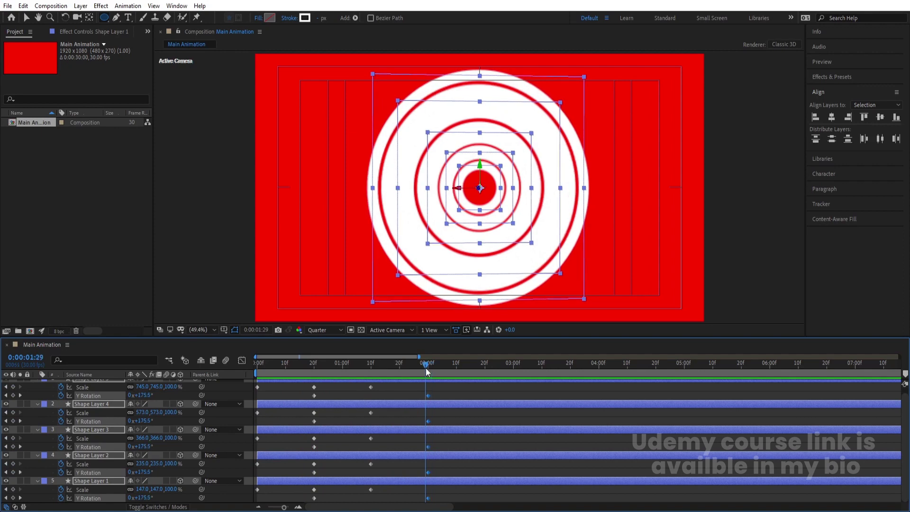
{"action": "left_click", "coordinate": [429, 369]}
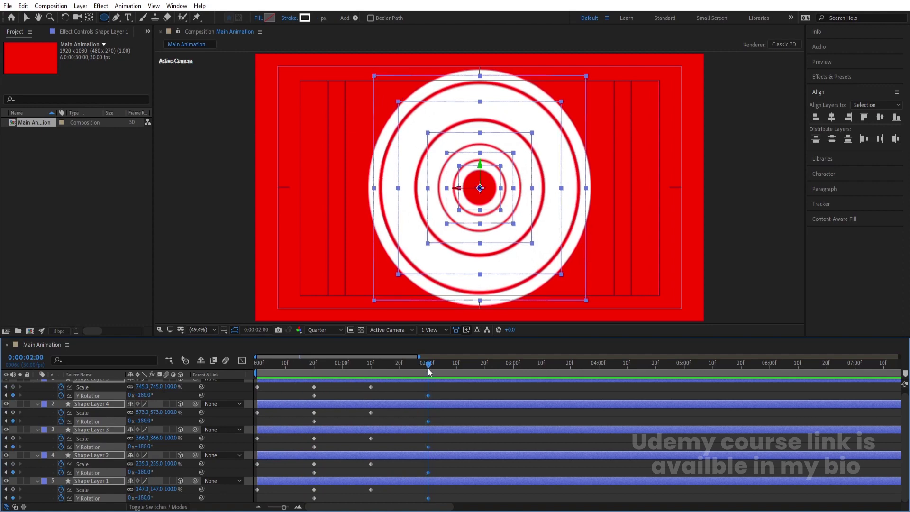
{"action": "left_click", "coordinate": [405, 389]}
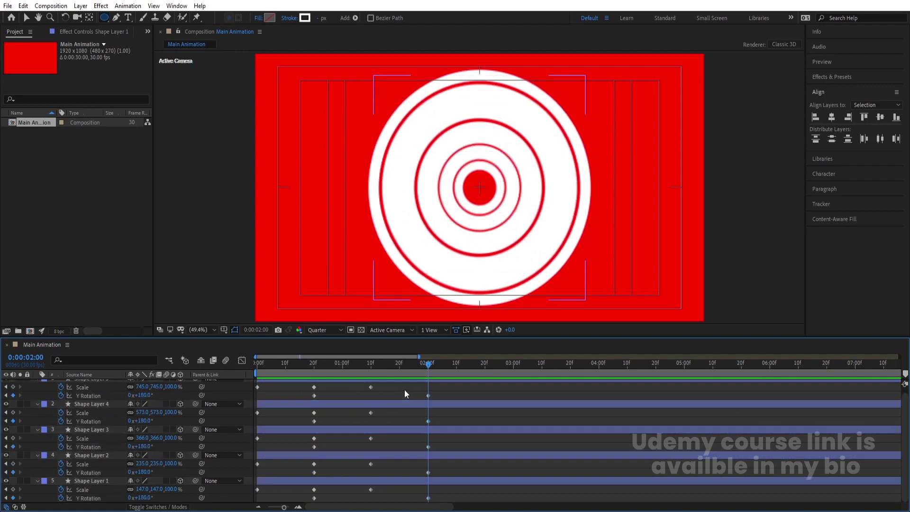
{"action": "left_click", "coordinate": [315, 388]}
{"action": "mouse_move", "coordinate": [314, 388]}
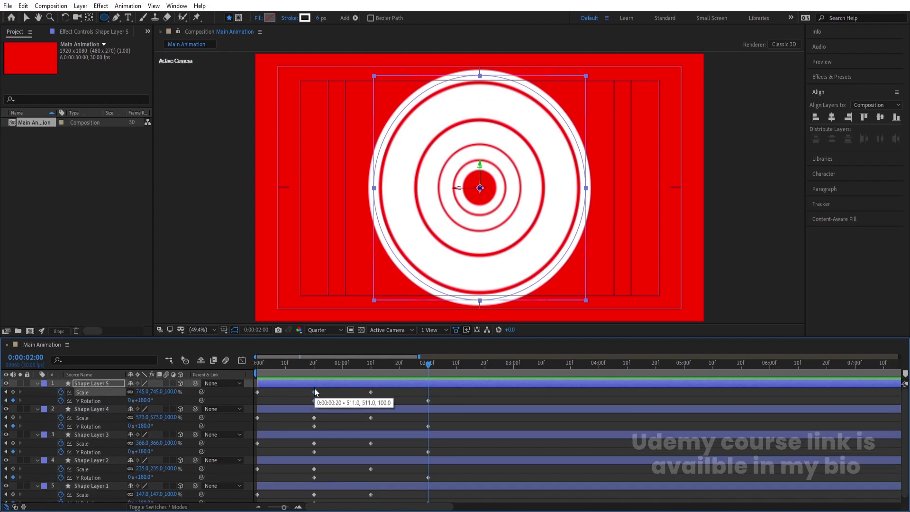
{"action": "key", "text": "ctrl+v"}
{"action": "left_click", "coordinate": [315, 419]}
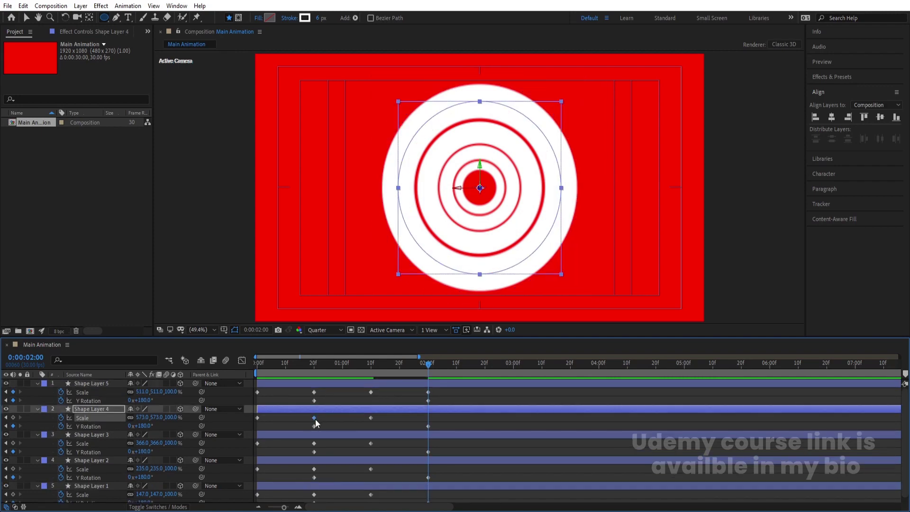
{"action": "key", "text": "ctrl+c"}
{"action": "key", "text": "ctrl+v"}
Step: Copy the 0:00:00:20 Scale keyframes of Shape Layers 3, 2 and 1 to 0:00:02:00, and preview from the start
{"action": "left_click", "coordinate": [314, 443]}
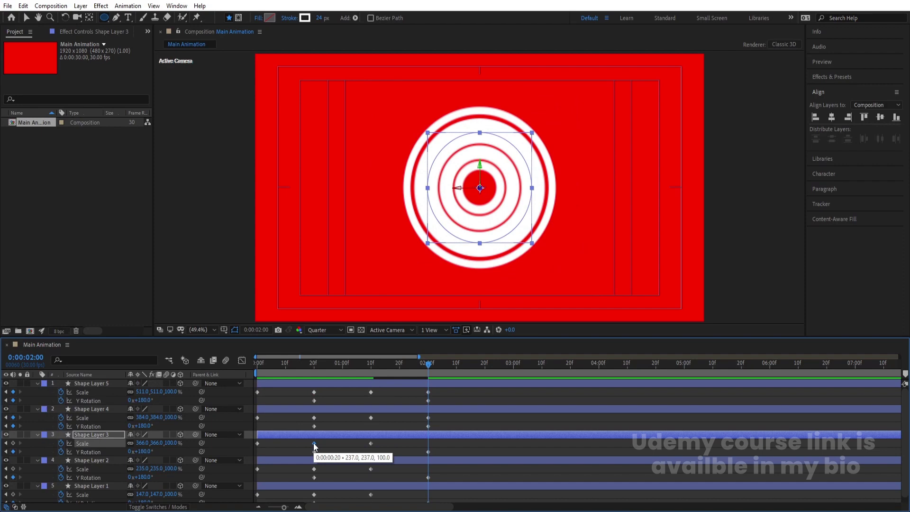
{"action": "key", "text": "ctrl+c"}
{"action": "key", "text": "ctrl+v"}
{"action": "left_click", "coordinate": [314, 468]}
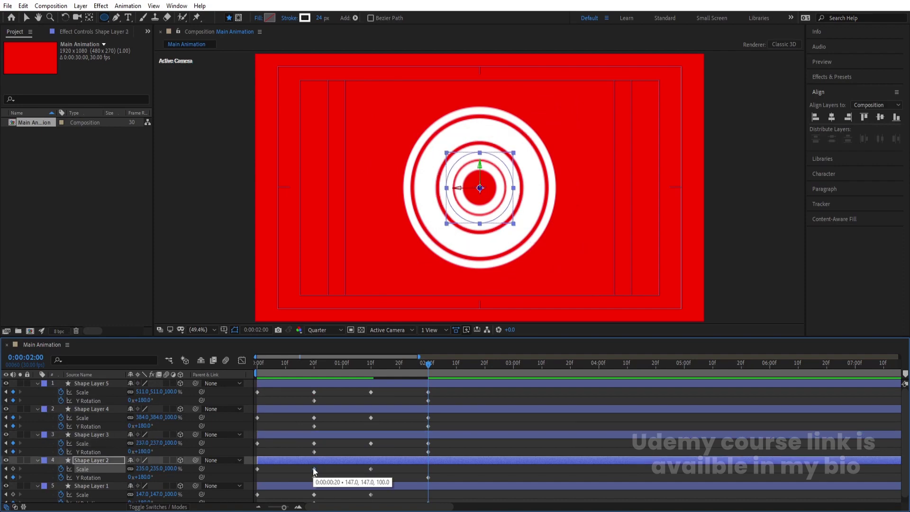
{"action": "key", "text": "ctrl+c"}
{"action": "key", "text": "ctrl+v"}
{"action": "scroll", "coordinate": [316, 479], "scroll_direction": "down", "scroll_amount": 1}
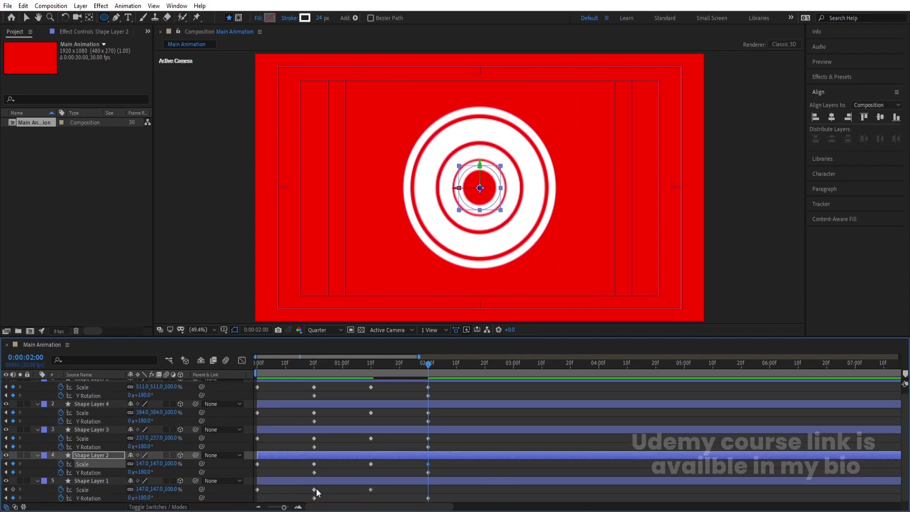
{"action": "left_click", "coordinate": [314, 490]}
{"action": "key", "text": "ctrl+c"}
{"action": "key", "text": "ctrl+v"}
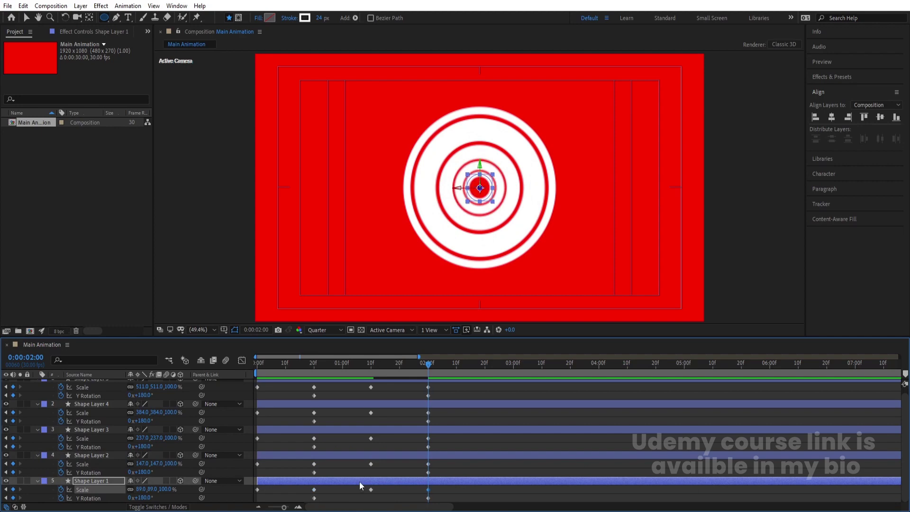
{"action": "scroll", "coordinate": [414, 455], "scroll_direction": "up", "scroll_amount": 1}
{"action": "left_click_drag", "start_coordinate": [349, 366], "coordinate": [233, 364]}
{"action": "key", "text": "space"}
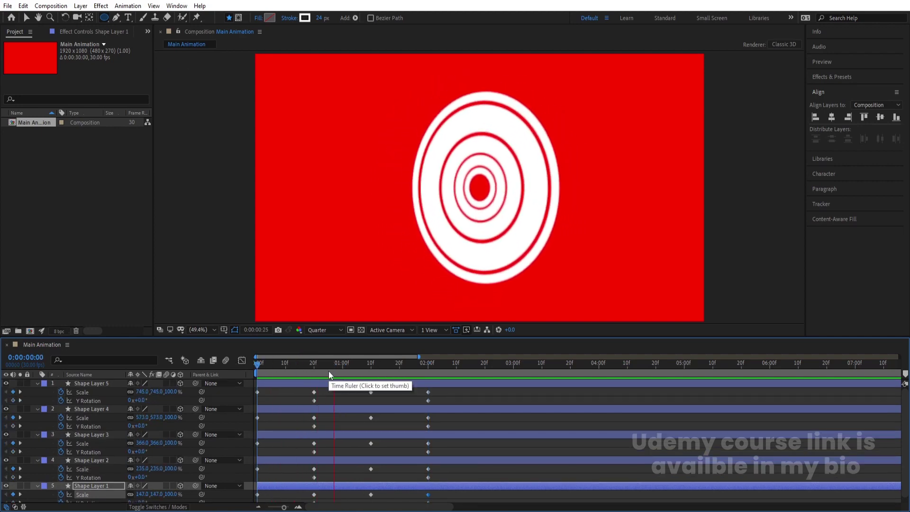
Step: Copy the first Scale keyframes of Shape Layers 5 and 4 to 0:00:02:20
{"action": "left_click_drag", "start_coordinate": [371, 371], "coordinate": [485, 374]}
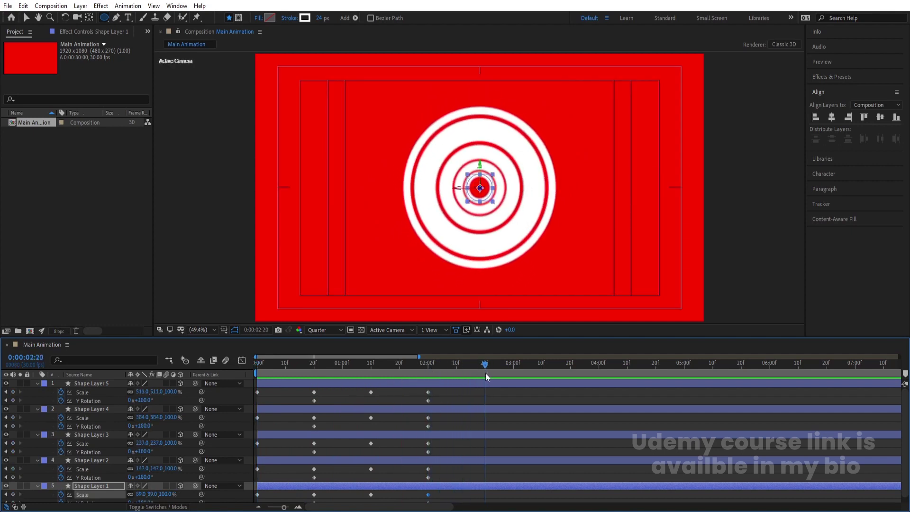
{"action": "left_click", "coordinate": [257, 391]}
{"action": "key", "text": "ctrl+c"}
{"action": "key", "text": "ctrl+v"}
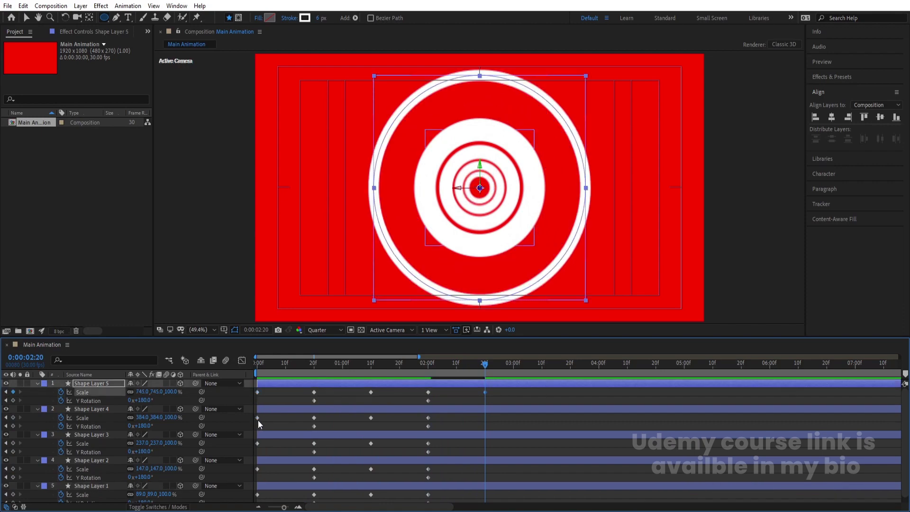
{"action": "left_click", "coordinate": [257, 418]}
{"action": "key", "text": "ctrl+c"}
{"action": "key", "text": "ctrl+v"}
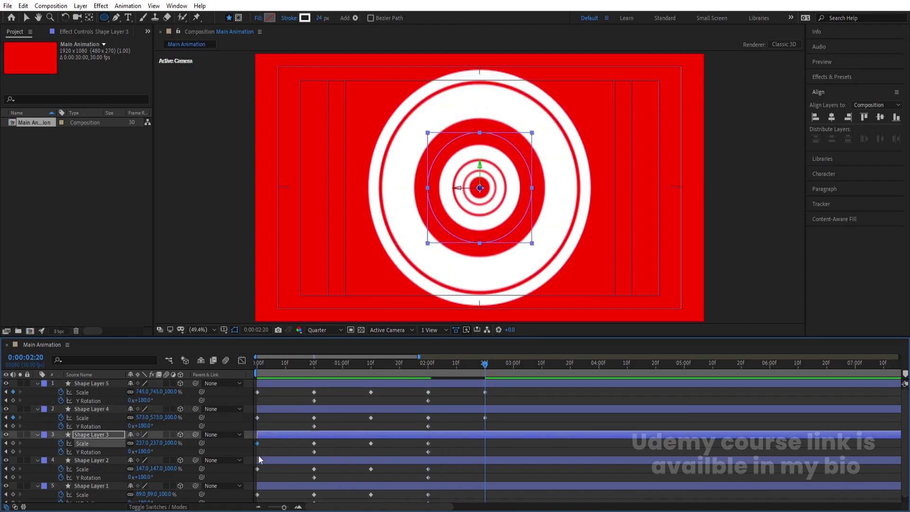
Step: Copy the first Scale keyframes of Shape Layers 3, 2 and 1 to 0:00:02:20
{"action": "key", "text": "ctrl+v"}
{"action": "left_click", "coordinate": [257, 469]}
{"action": "key", "text": "ctrl+c"}
{"action": "key", "text": "ctrl+v"}
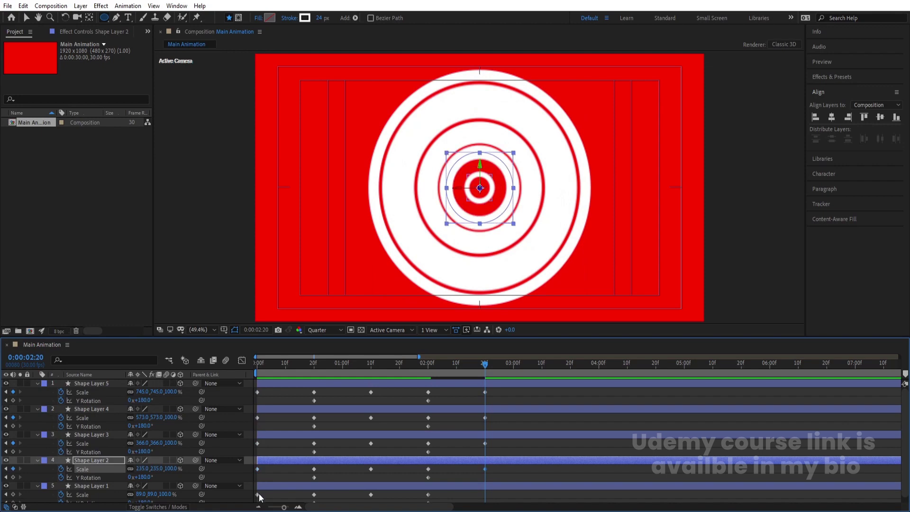
{"action": "left_click", "coordinate": [258, 495]}
{"action": "key", "text": "ctrl+c"}
{"action": "key", "text": "ctrl+v"}
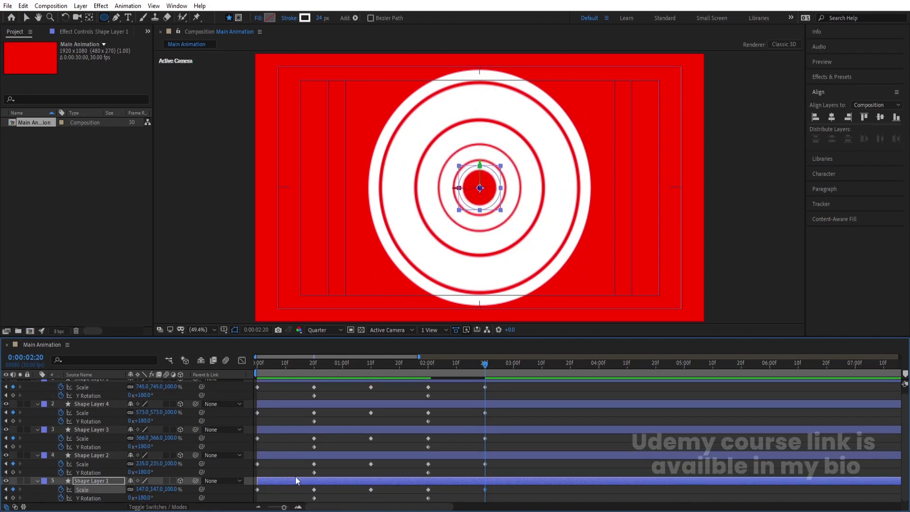
Step: Show only the Scale property of all five shape layers and apply Easy Ease to all their Scale keyframes
{"action": "key", "text": "F2"}
{"action": "key", "text": "u"}
{"action": "key", "text": "u"}
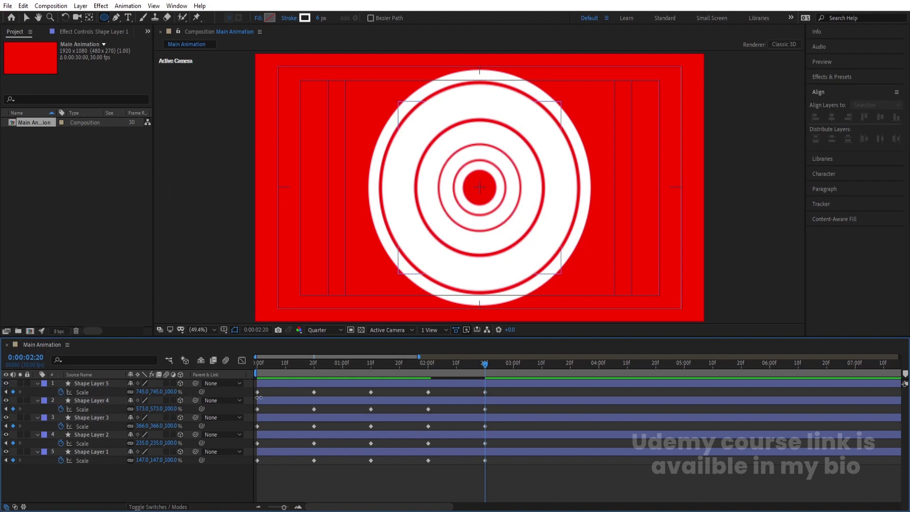
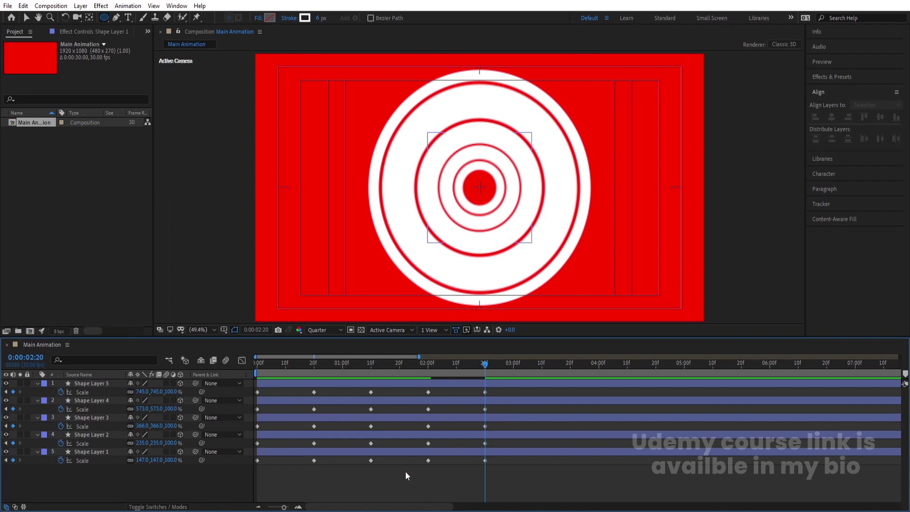
{"action": "left_click_drag", "start_coordinate": [504, 475], "coordinate": [161, 348]}
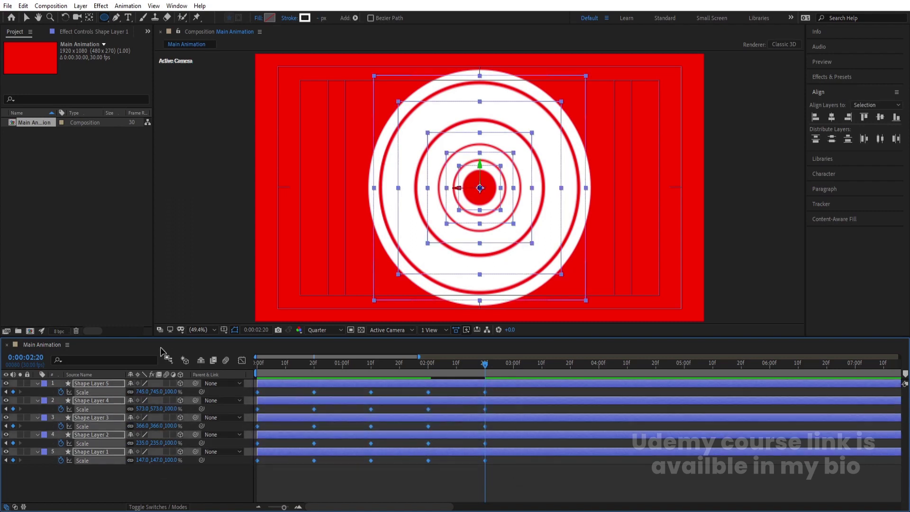
{"action": "key", "text": "F9"}
Step: In the speed graph, lengthen the Scale easing out of 0:00:00:00 and shorten the easing into 0:00:00:20, shifting the speed peak near 0:00:00:20
{"action": "left_click", "coordinate": [272, 369]}
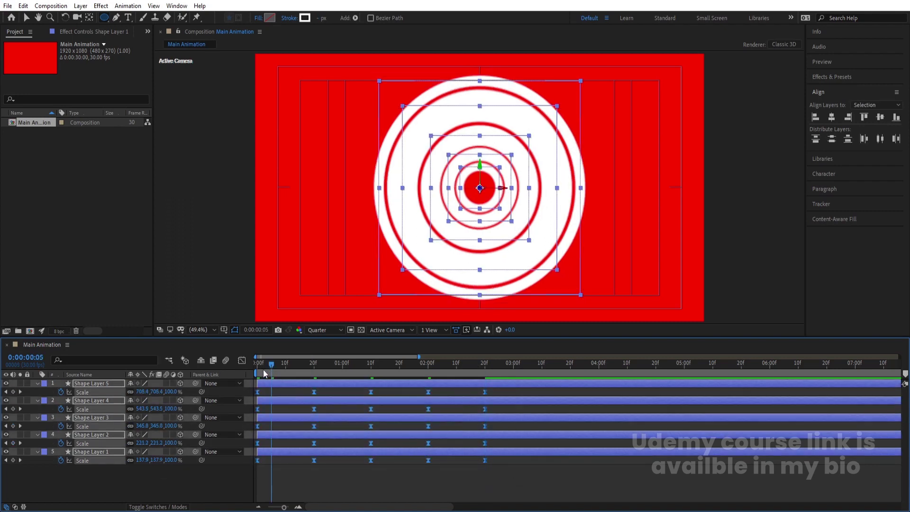
{"action": "left_click", "coordinate": [242, 361]}
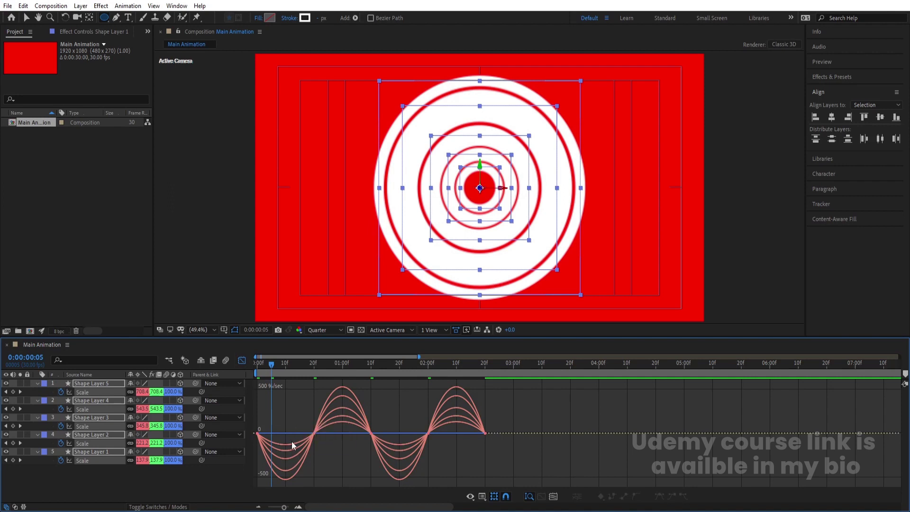
{"action": "key", "text": "equal"}
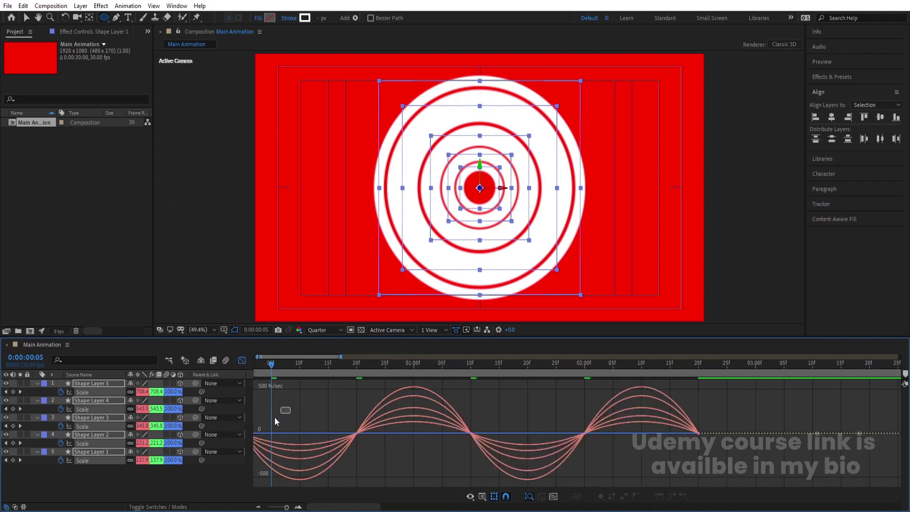
{"action": "left_click_drag", "start_coordinate": [274, 421], "coordinate": [224, 451]}
{"action": "right_click", "coordinate": [323, 403]}
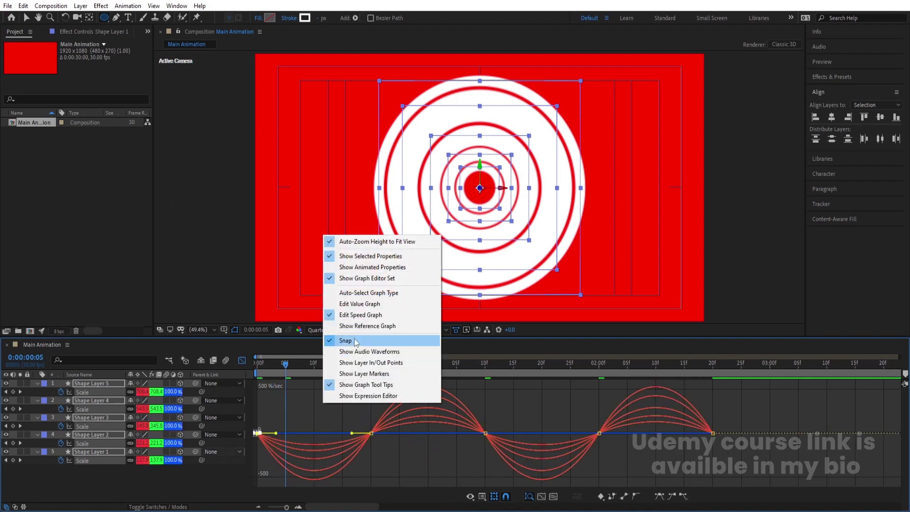
{"action": "left_click", "coordinate": [297, 411]}
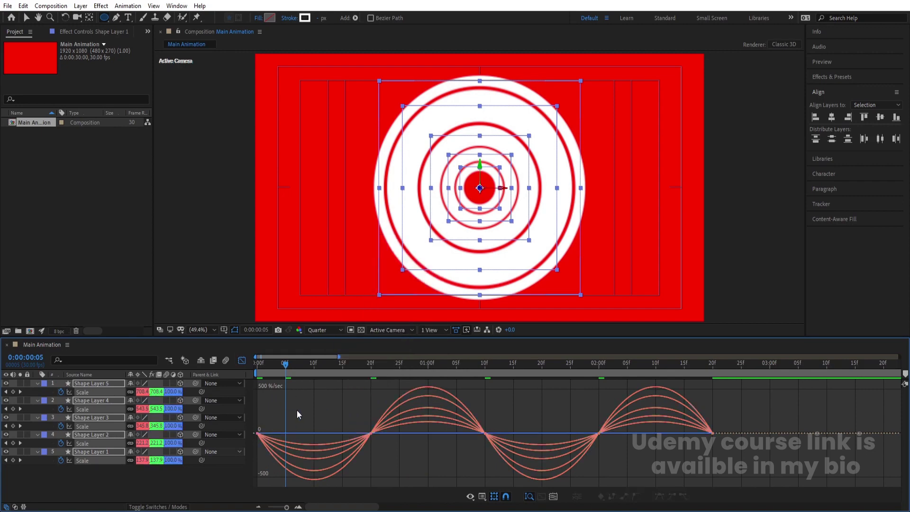
{"action": "left_click_drag", "start_coordinate": [276, 433], "coordinate": [306, 434]}
{"action": "left_click_drag", "start_coordinate": [389, 432], "coordinate": [358, 419]}
{"action": "left_click_drag", "start_coordinate": [263, 373], "coordinate": [365, 408]}
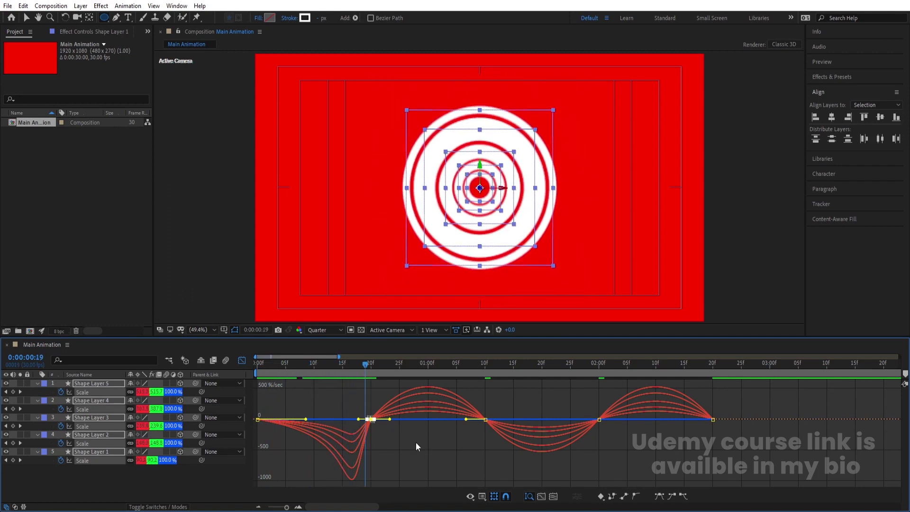
Step: Reshape the Scale speed curves around 0:00:01:10 so the speed peaks just after 0:00:00:20 and just before 0:00:02:00
{"action": "left_click_drag", "start_coordinate": [416, 443], "coordinate": [342, 376]}
{"action": "left_click_drag", "start_coordinate": [537, 396], "coordinate": [439, 420]}
{"action": "left_click_drag", "start_coordinate": [503, 431], "coordinate": [545, 431]}
{"action": "left_click_drag", "start_coordinate": [391, 443], "coordinate": [352, 412]}
{"action": "left_click_drag", "start_coordinate": [397, 430], "coordinate": [383, 433]}
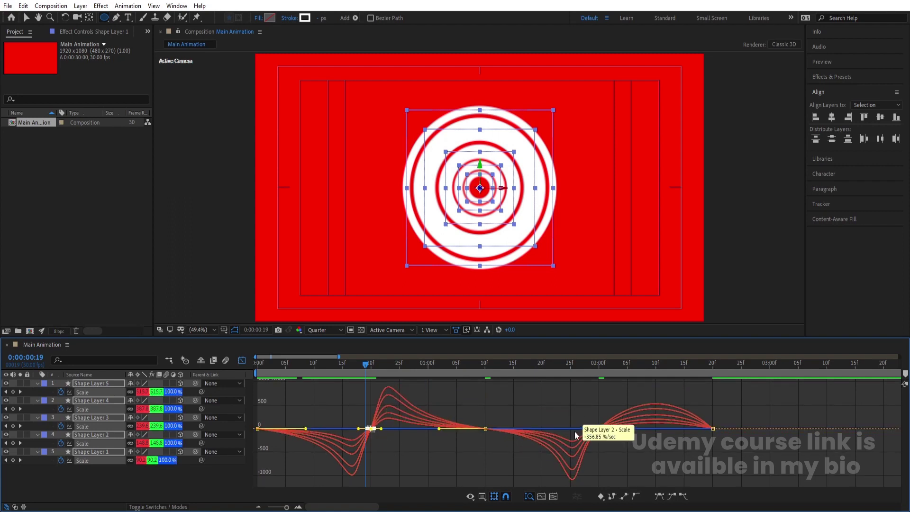
{"action": "left_click_drag", "start_coordinate": [579, 411], "coordinate": [586, 430]}
Step: Preview the animation, shift the last Scale speed peak to just after 0:00:02:00, and close the graph editor
{"action": "key", "text": "space"}
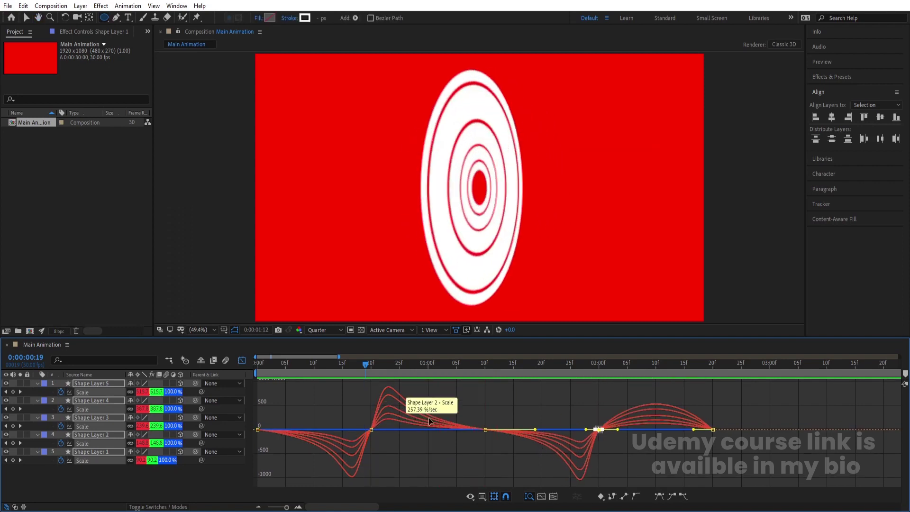
{"action": "key", "text": "space"}
{"action": "left_click_drag", "start_coordinate": [731, 408], "coordinate": [666, 431]}
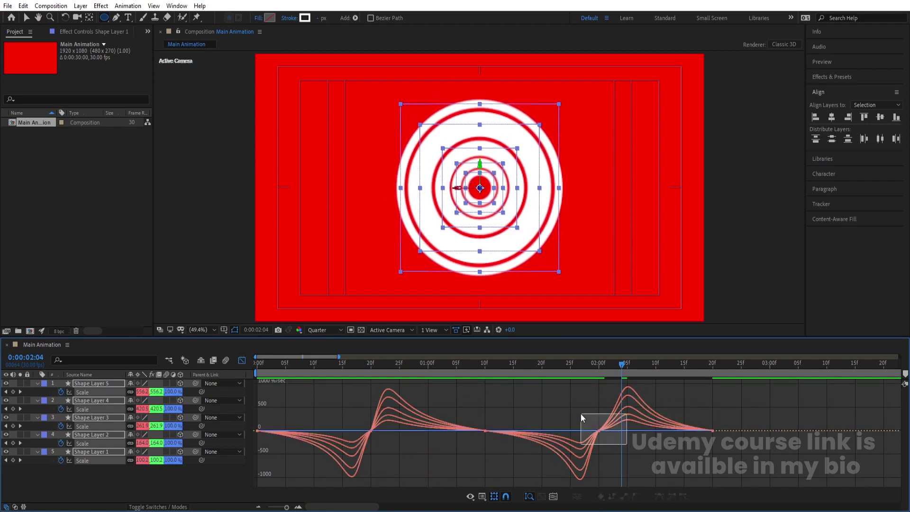
{"action": "left_click_drag", "start_coordinate": [581, 413], "coordinate": [608, 431]}
{"action": "left_click", "coordinate": [238, 359]}
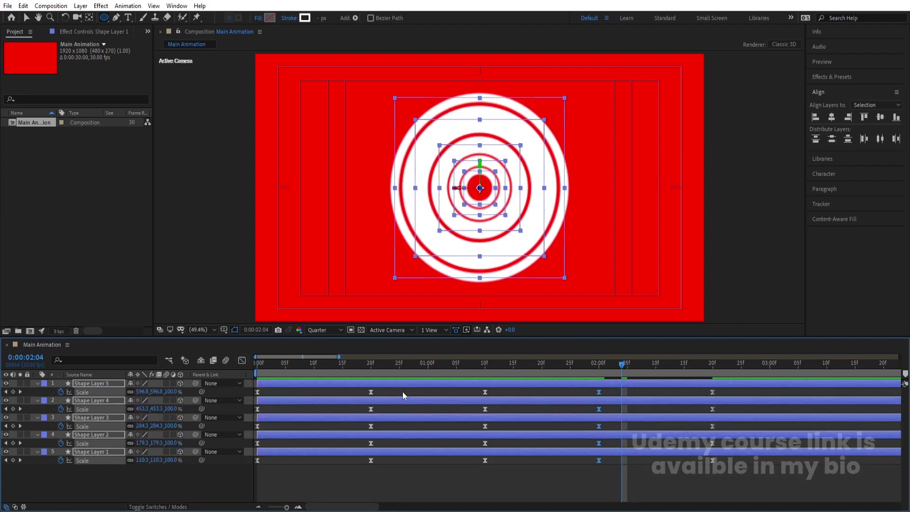
Step: Reveal the rotation properties of all five shape layers and apply Easy Ease to their Y Rotation keyframes
{"action": "left_click", "coordinate": [374, 367]}
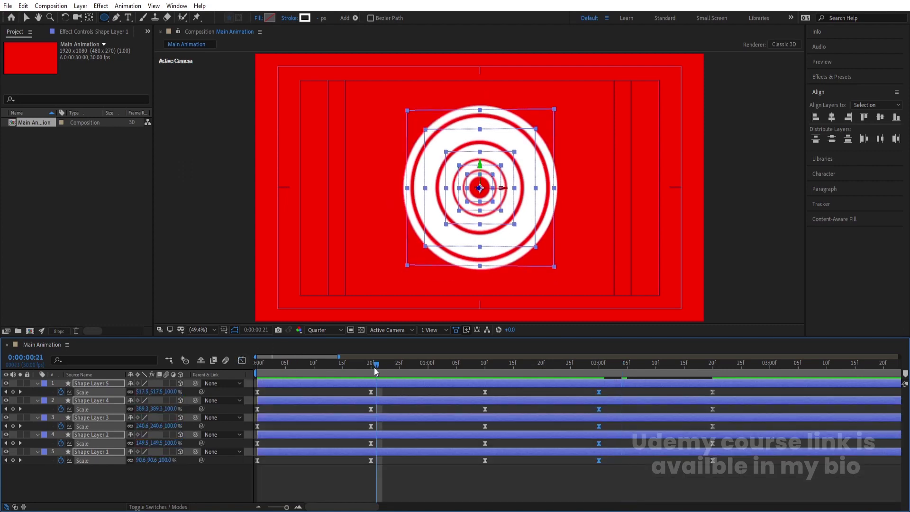
{"action": "key", "text": "r"}
{"action": "key", "text": "minus"}
{"action": "left_click_drag", "start_coordinate": [300, 399], "coordinate": [487, 504]}
{"action": "key", "text": "F9"}
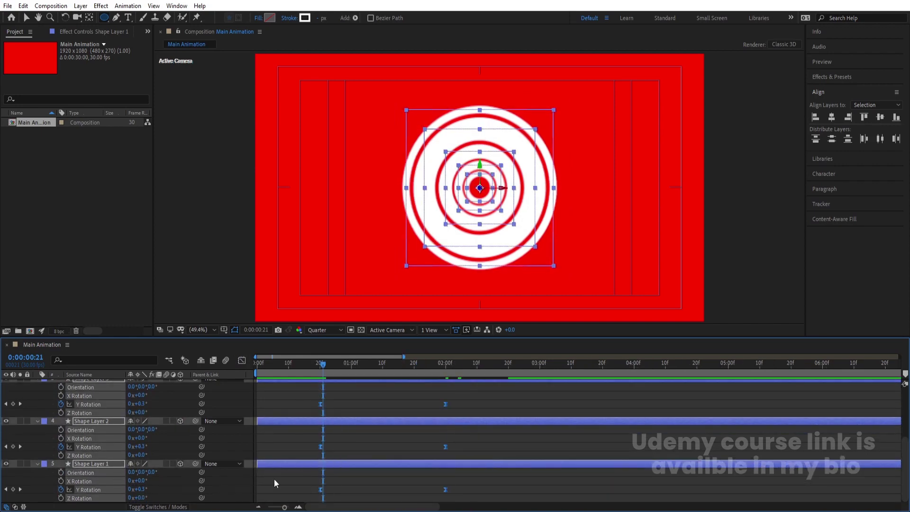
Step: In the speed graph, lengthen the easing of both Y Rotation keyframes into a sharp central peak near 0:00:01:10, then close the graph
{"action": "left_click", "coordinate": [241, 361]}
{"action": "left_click_drag", "start_coordinate": [306, 445], "coordinate": [406, 478]}
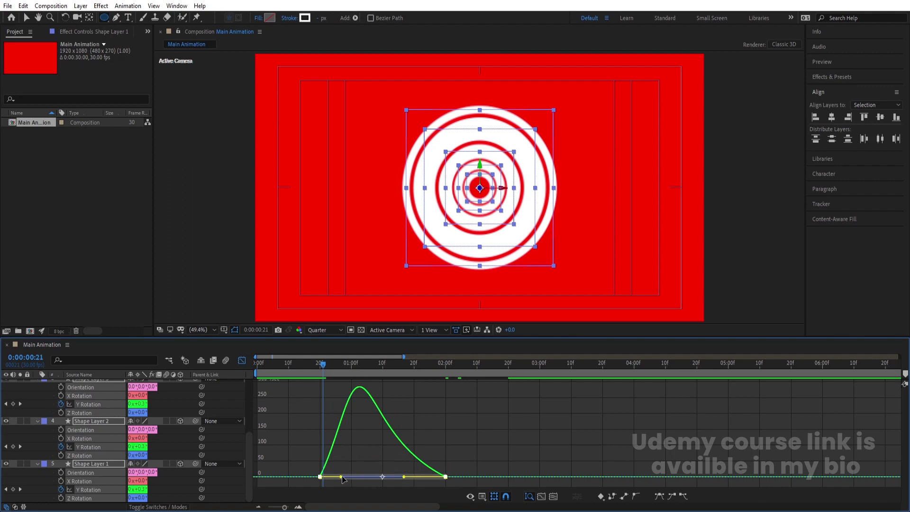
{"action": "left_click_drag", "start_coordinate": [341, 476], "coordinate": [360, 479]}
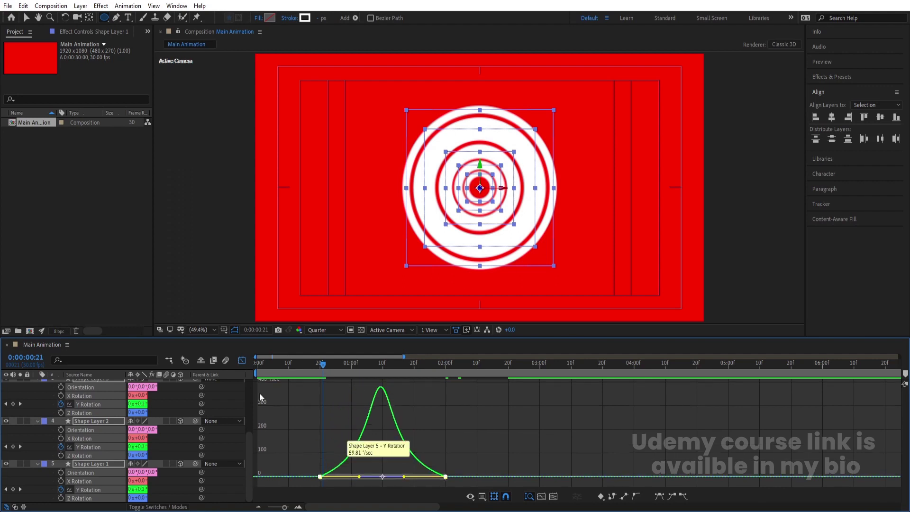
{"action": "left_click", "coordinate": [243, 361]}
{"action": "left_click", "coordinate": [303, 402]}
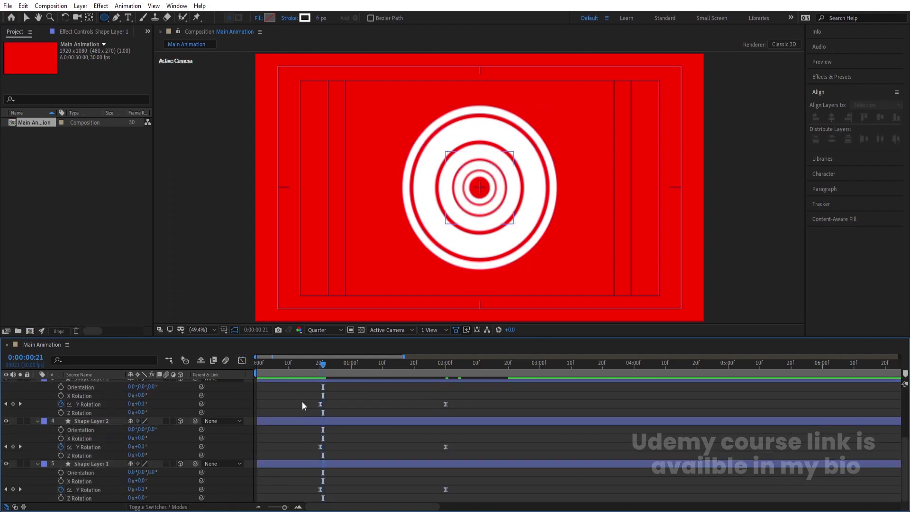
Step: Show the keyframed properties of all shape layers and preview the animation from the start
{"action": "key", "text": "u"}
{"action": "key", "text": "space"}
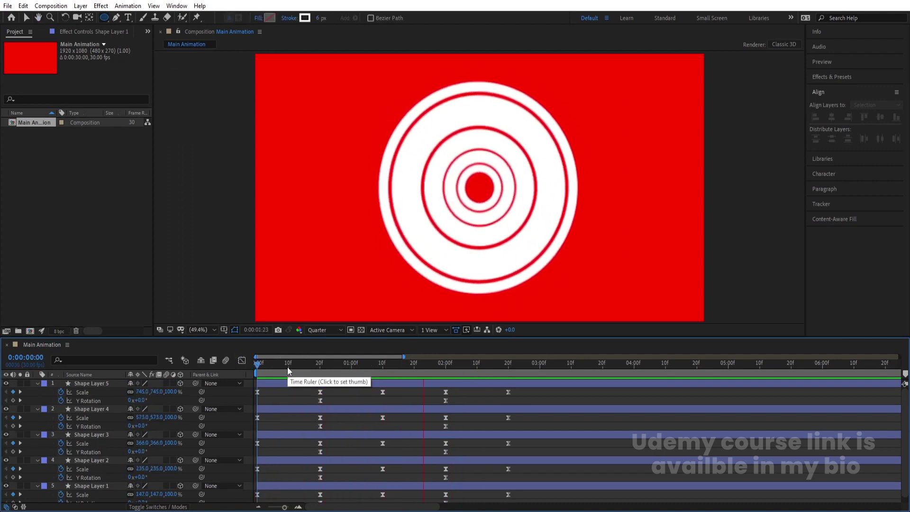
{"action": "key", "text": "space"}
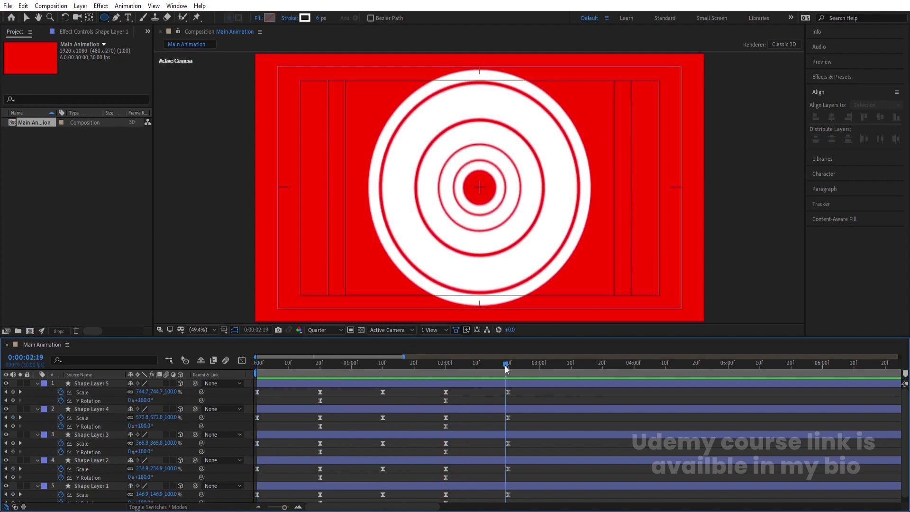
Step: Show only Scale on all layers and paste a copy of Shape Layer 5's Scale keyframes at 0:00:02:21
{"action": "left_click", "coordinate": [508, 365]}
{"action": "scroll", "coordinate": [510, 394], "scroll_direction": "down", "scroll_amount": 1}
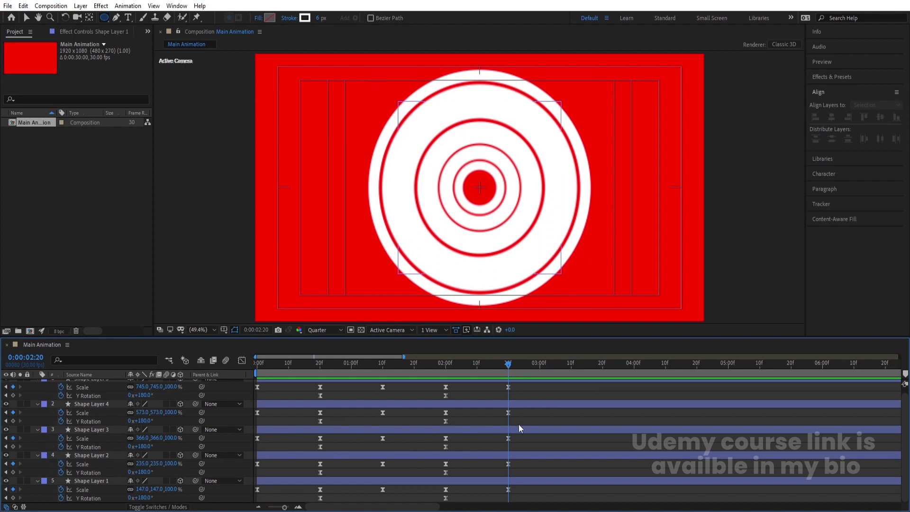
{"action": "key", "text": "u"}
{"action": "key", "text": "s"}
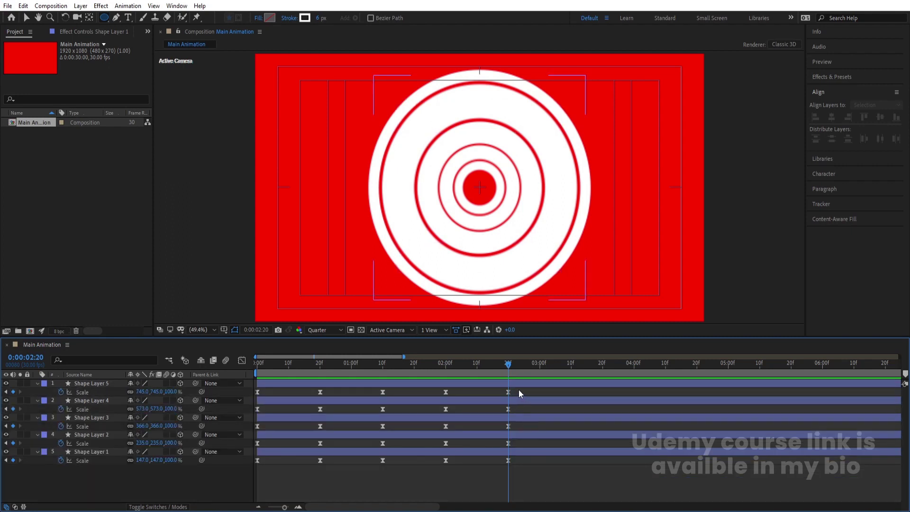
{"action": "left_click_drag", "start_coordinate": [518, 389], "coordinate": [250, 396]}
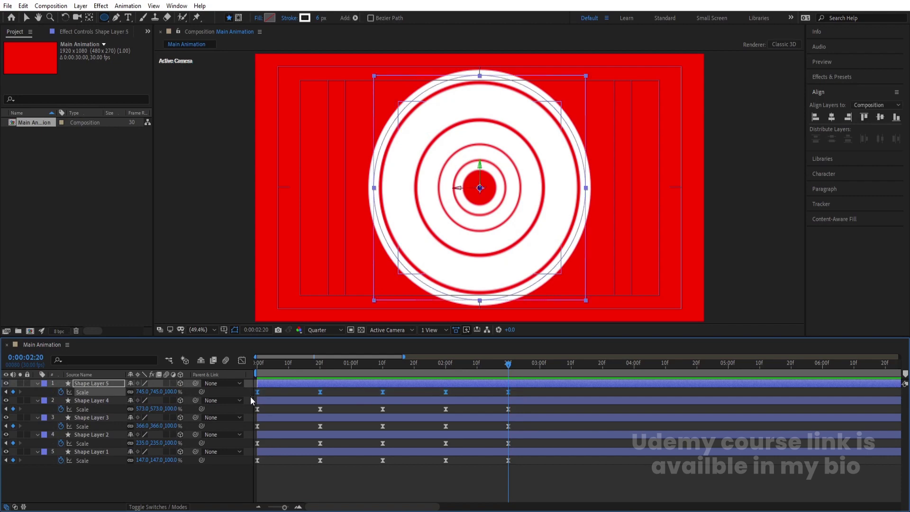
{"action": "key", "text": "Page_Down"}
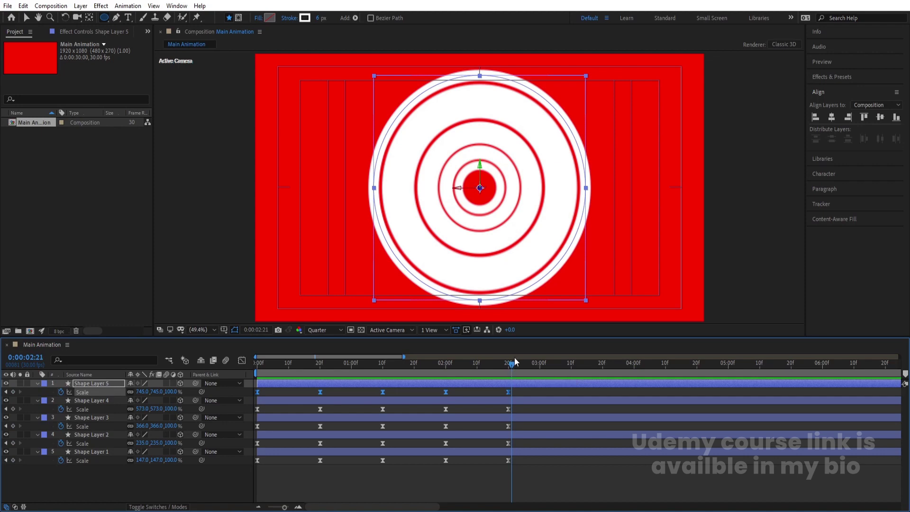
{"action": "key", "text": "ctrl+v"}
Step: Duplicate the Scale keyframes of Shape Layer 4 and Shape Layer 3 so the copies start at 0:00:02:21
{"action": "left_click_drag", "start_coordinate": [515, 407], "coordinate": [219, 406]}
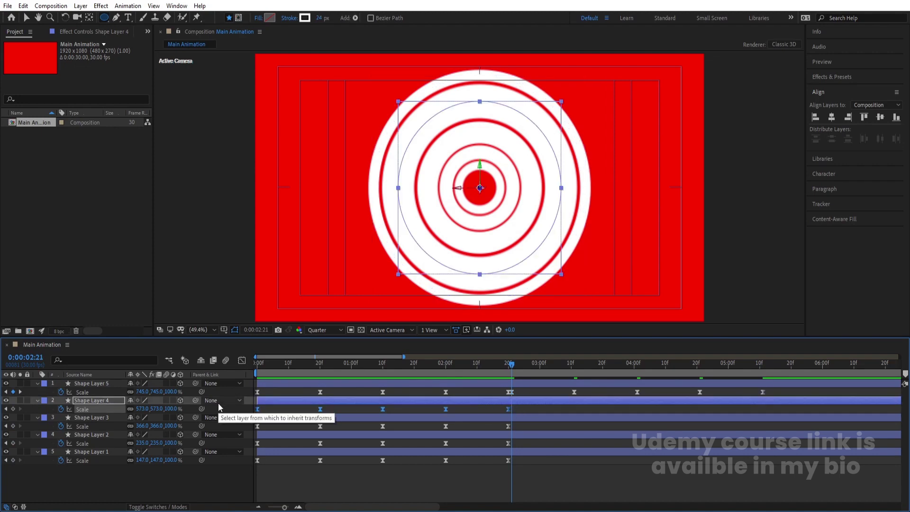
{"action": "key", "text": "ctrl+c"}
{"action": "key", "text": "ctrl+v"}
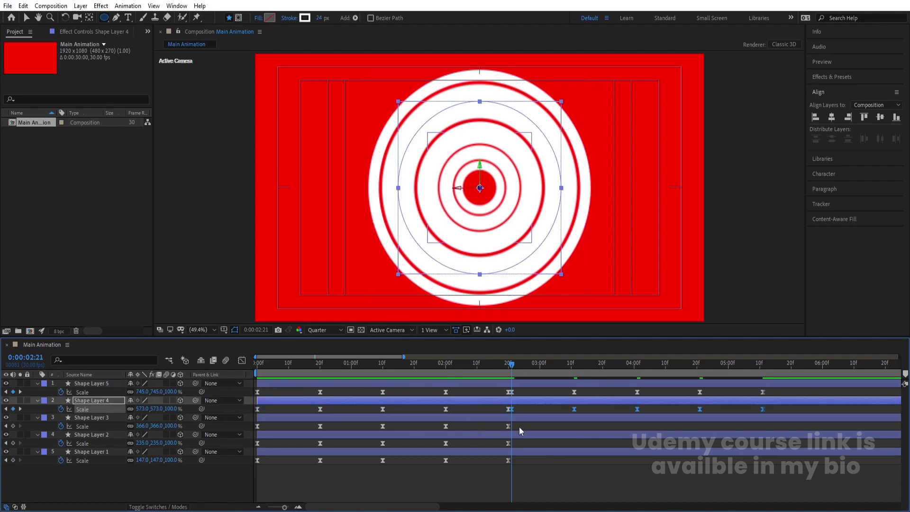
{"action": "left_click_drag", "start_coordinate": [519, 426], "coordinate": [223, 433]}
{"action": "key", "text": "ctrl+c"}
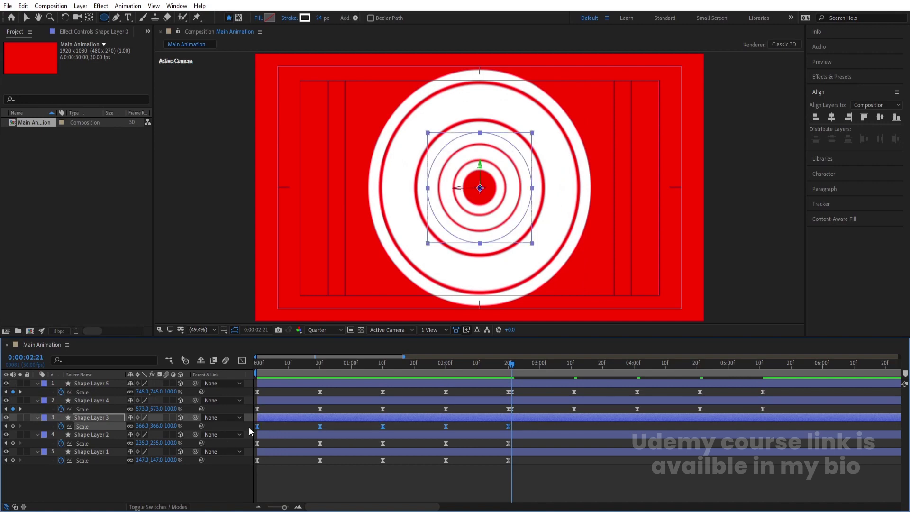
{"action": "key", "text": "ctrl+v"}
Step: Duplicate the Scale keyframes of Shape Layer 2 and Shape Layer 1 so the copies start at 0:00:02:21
{"action": "left_click_drag", "start_coordinate": [528, 444], "coordinate": [240, 438]}
{"action": "key", "text": "ctrl+c"}
{"action": "key", "text": "ctrl+v"}
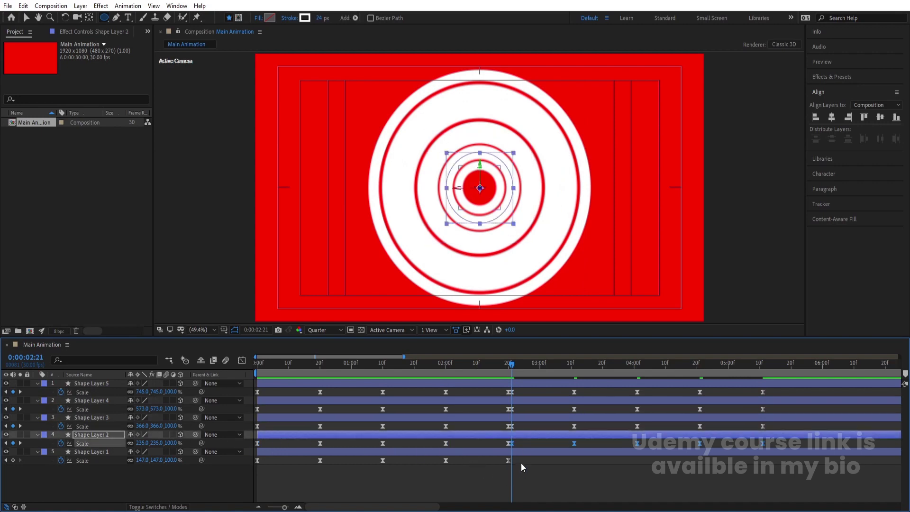
{"action": "left_click_drag", "start_coordinate": [522, 463], "coordinate": [247, 459]}
{"action": "key", "text": "ctrl+c"}
{"action": "key", "text": "ctrl+v"}
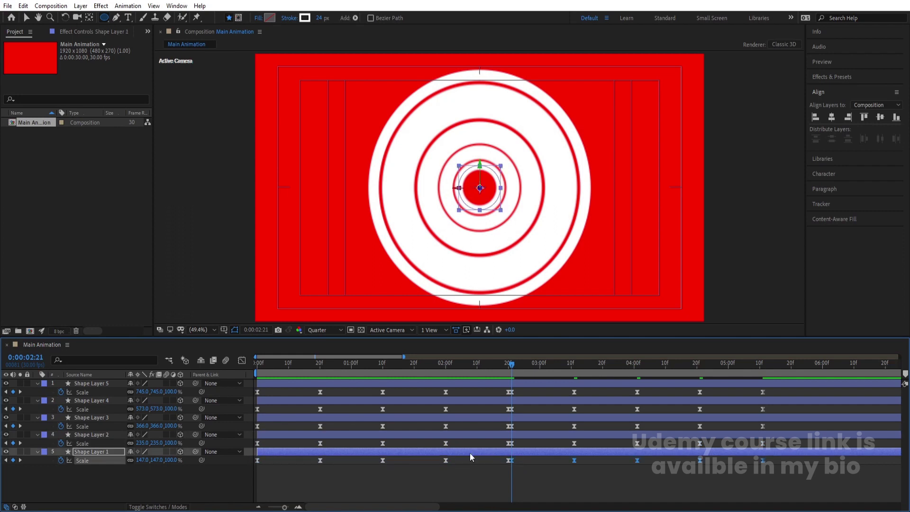
{"action": "left_click", "coordinate": [544, 473]}
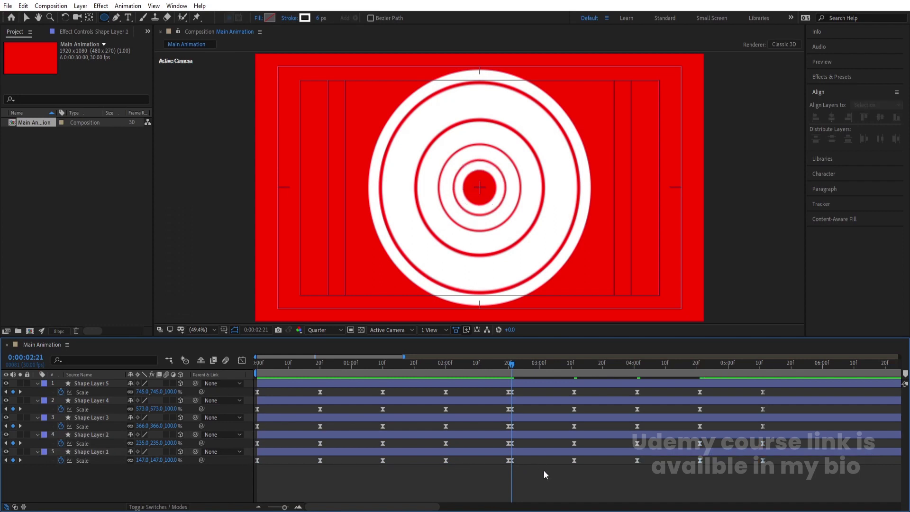
Step: Show the keyframed properties of all shape layers and add a Y Rotation keyframe to each at 0:00:03:11
{"action": "key", "text": "u"}
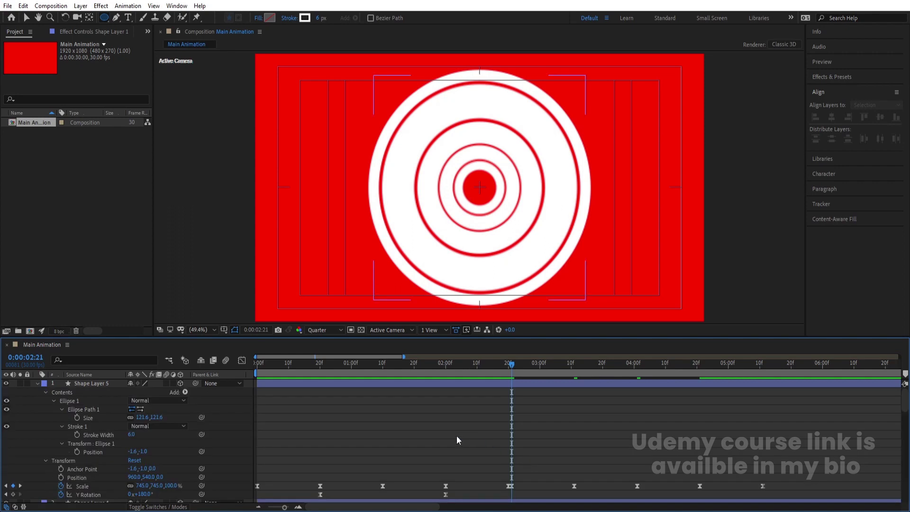
{"action": "key", "text": "ctrl+a"}
{"action": "key", "text": "u"}
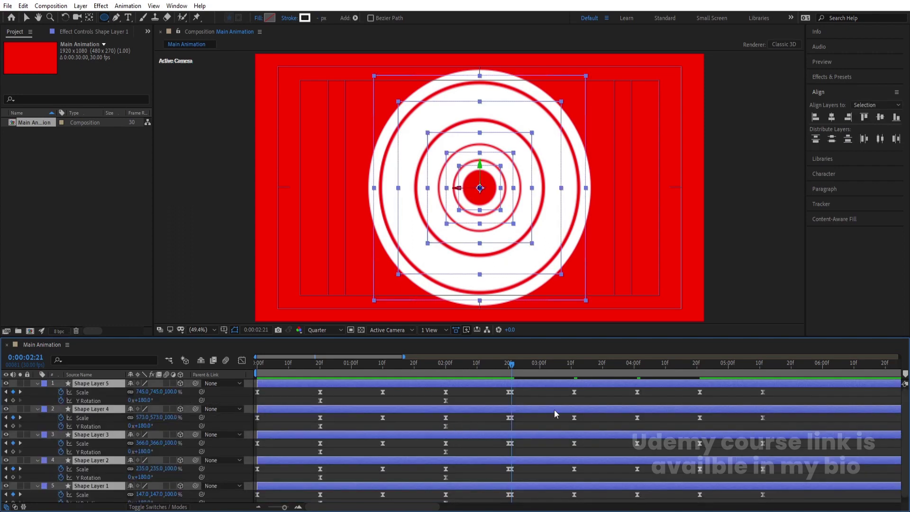
{"action": "left_click", "coordinate": [322, 366]}
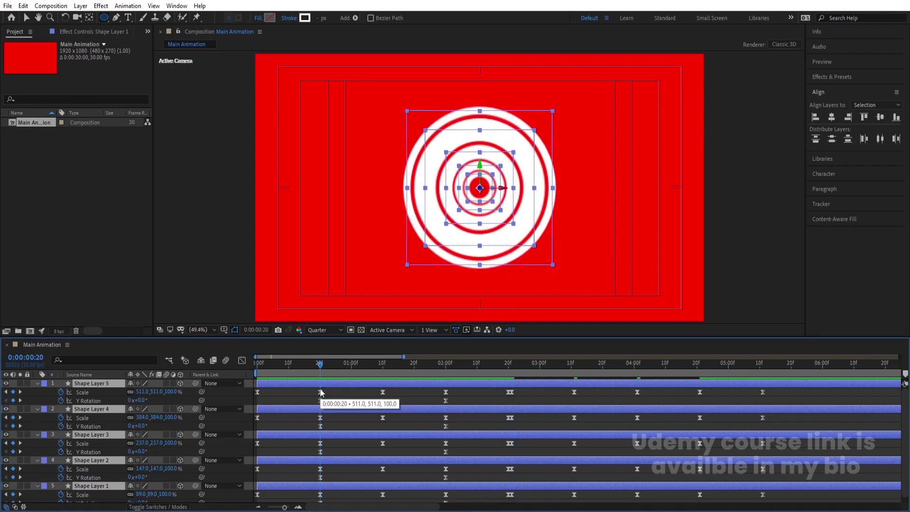
{"action": "left_click", "coordinate": [513, 375]}
{"action": "left_click", "coordinate": [574, 369]}
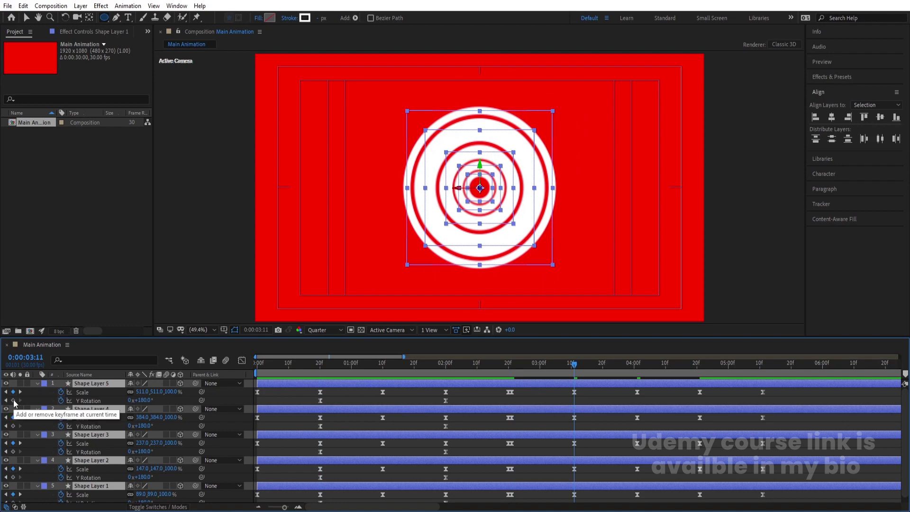
{"action": "left_click", "coordinate": [13, 400]}
Step: Set the Y Rotation of all five shape layers to 360° at 0:00:04:21
{"action": "key", "text": "k"}
{"action": "key", "text": "k"}
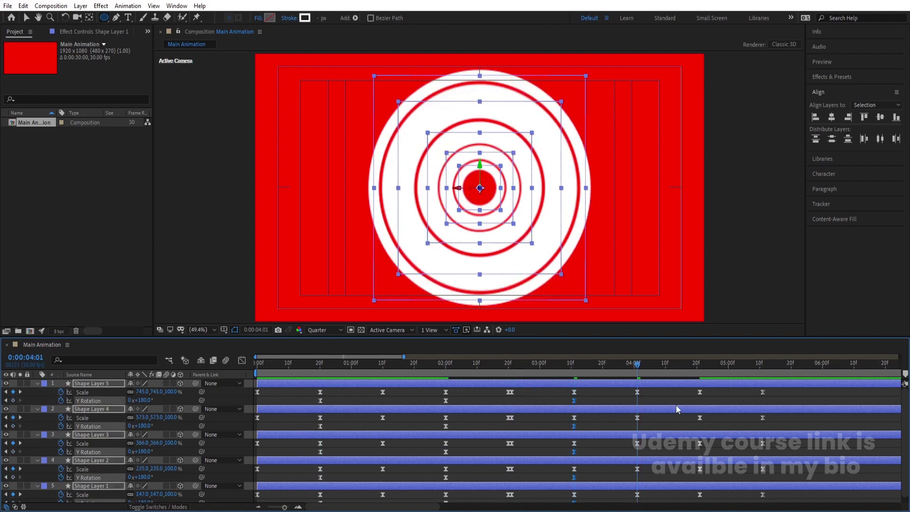
{"action": "left_click", "coordinate": [149, 402]}
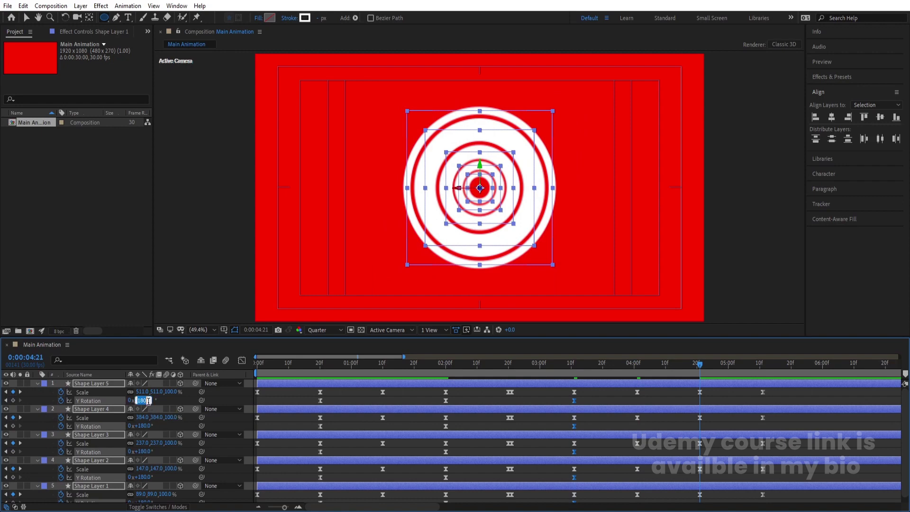
{"action": "type", "text": "360"}
{"action": "key", "text": "Return"}
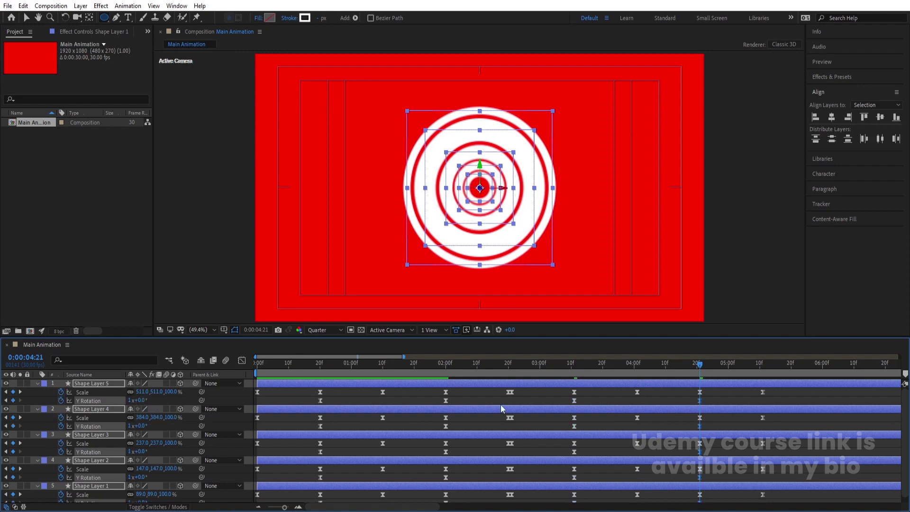
Step: In the speed graph, lengthen the Y Rotation easing out of 0:00:03:11 and into 0:00:04:21, forming a sharp peak near 0:00:04:01
{"action": "key", "text": "r"}
{"action": "left_click_drag", "start_coordinate": [555, 399], "coordinate": [735, 503]}
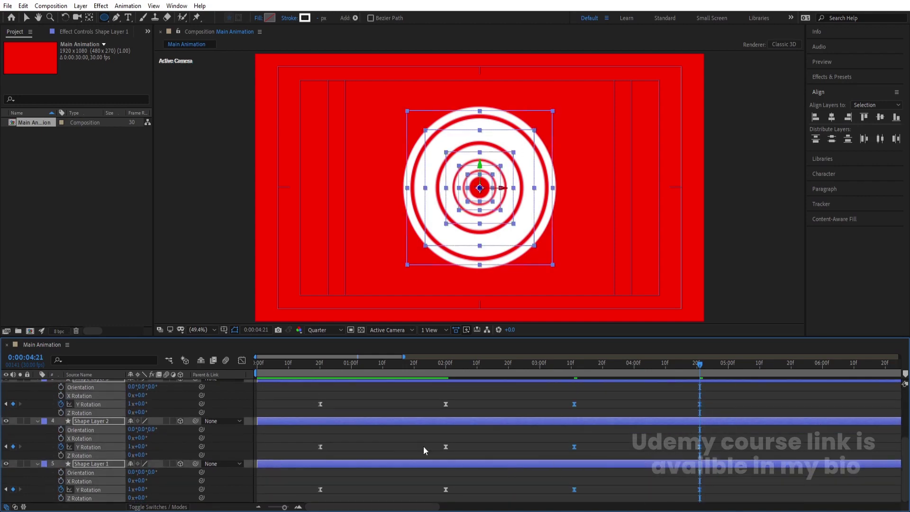
{"action": "left_click", "coordinate": [243, 361]}
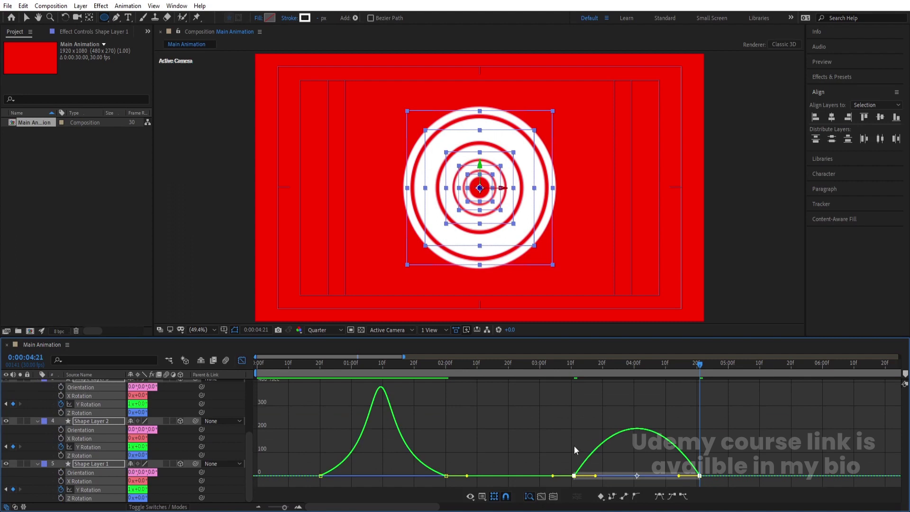
{"action": "left_click_drag", "start_coordinate": [557, 423], "coordinate": [754, 506]}
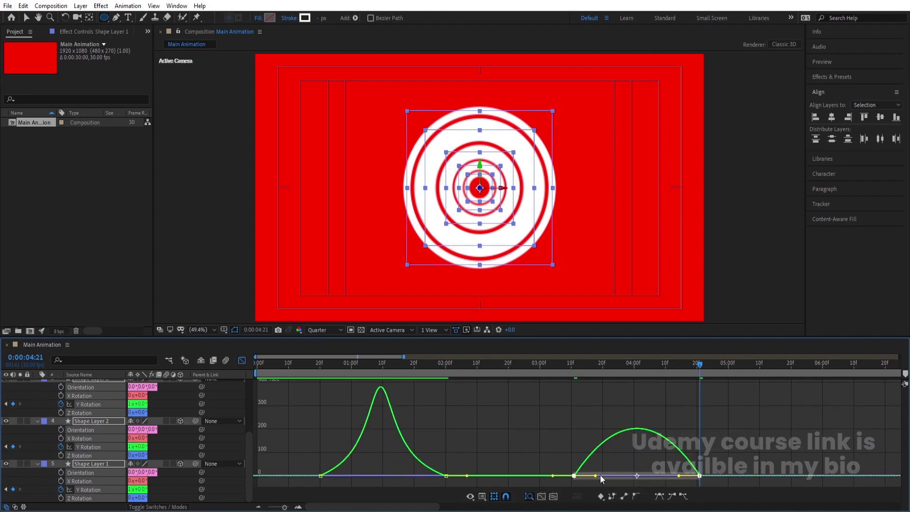
{"action": "left_click_drag", "start_coordinate": [600, 474], "coordinate": [621, 475]}
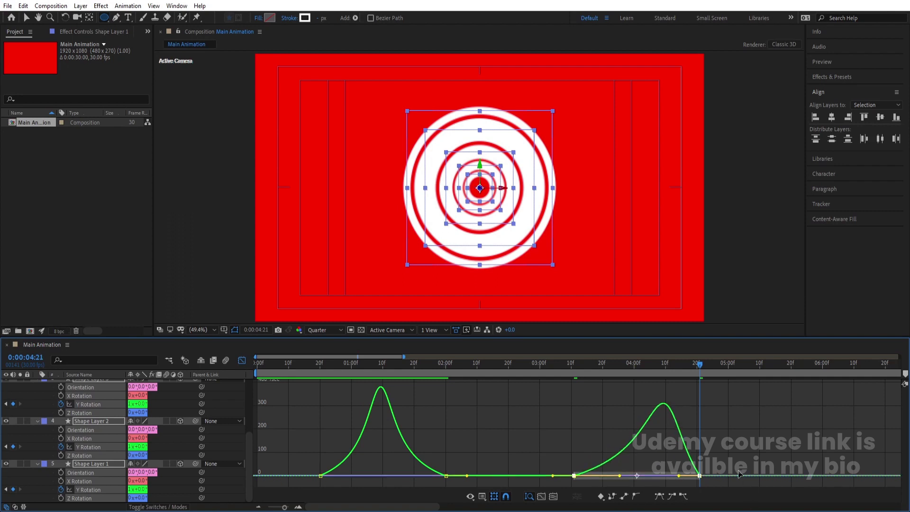
{"action": "left_click_drag", "start_coordinate": [679, 476], "coordinate": [655, 477]}
Step: Preview the second flip from 0:00:03:11 and close the graph editor
{"action": "left_click", "coordinate": [575, 366]}
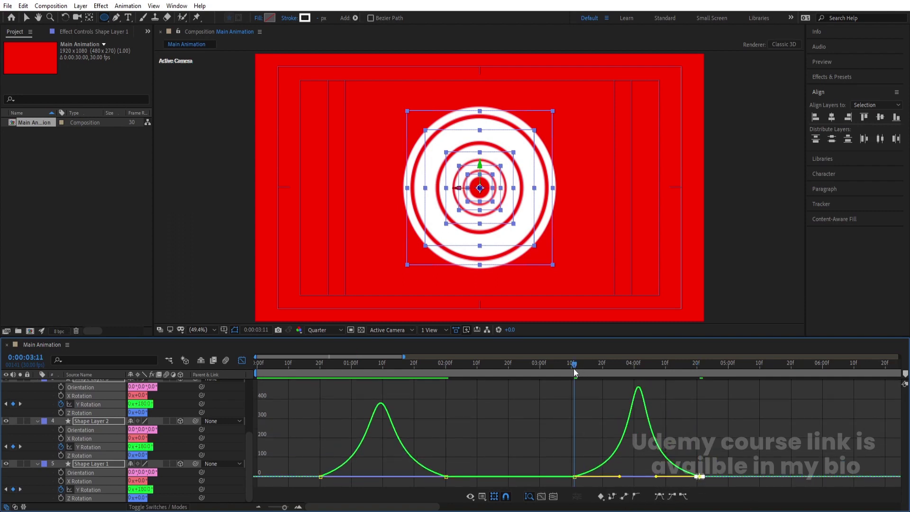
{"action": "key", "text": "space"}
{"action": "key", "text": "space"}
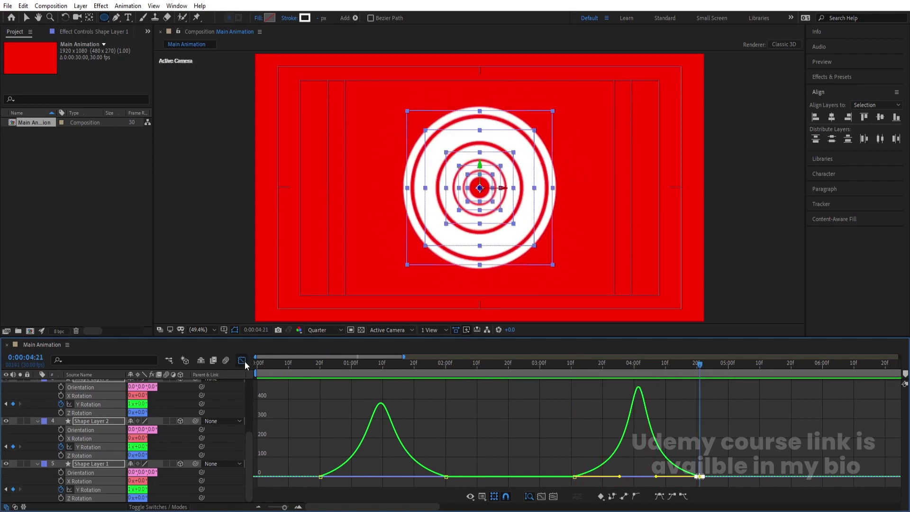
{"action": "left_click", "coordinate": [242, 361]}
Step: Show only the keyframed properties of all layers and preview the whole animation
{"action": "left_click", "coordinate": [292, 399]}
{"action": "key", "text": "u"}
{"action": "key", "text": "u"}
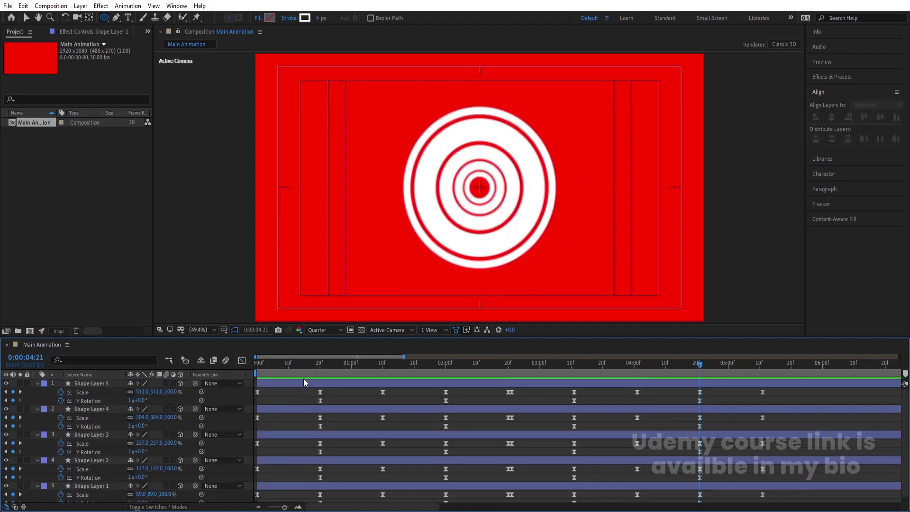
{"action": "key", "text": "space"}
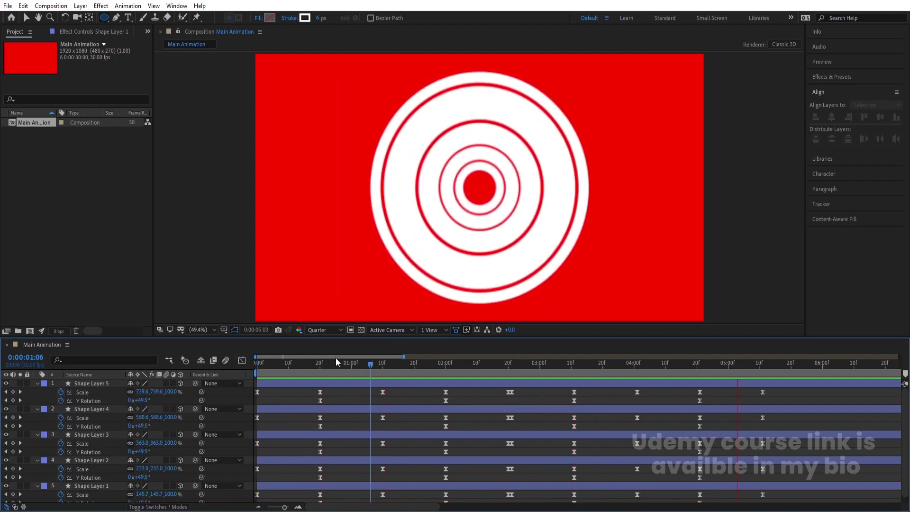
{"action": "key", "text": "space"}
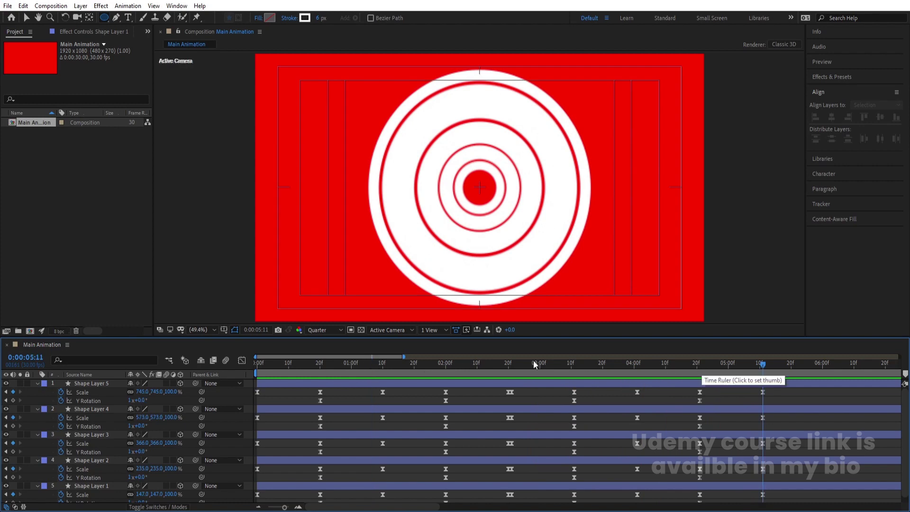
Step: Add Y Rotation keyframes at 0:00:00:00 on all five shape layers
{"action": "left_click", "coordinate": [258, 366]}
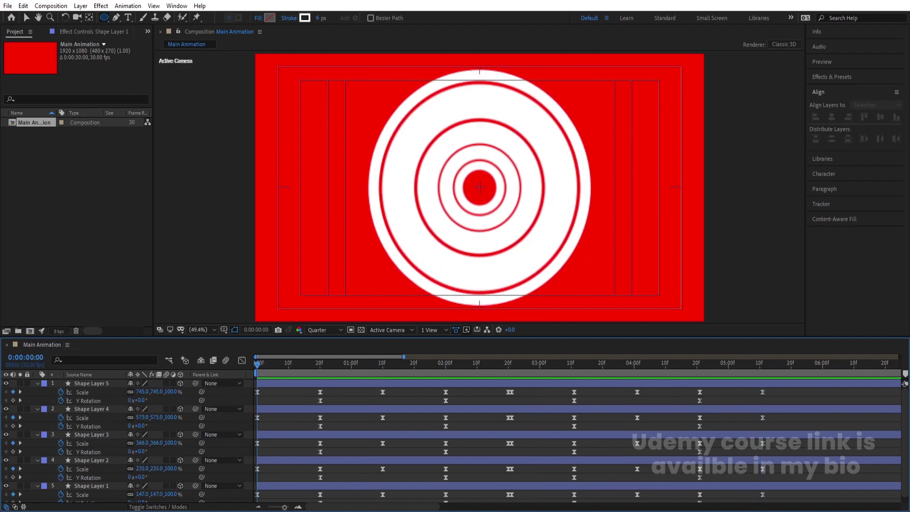
{"action": "left_click", "coordinate": [311, 426]}
{"action": "scroll", "coordinate": [240, 409], "scroll_direction": "down", "scroll_amount": 1}
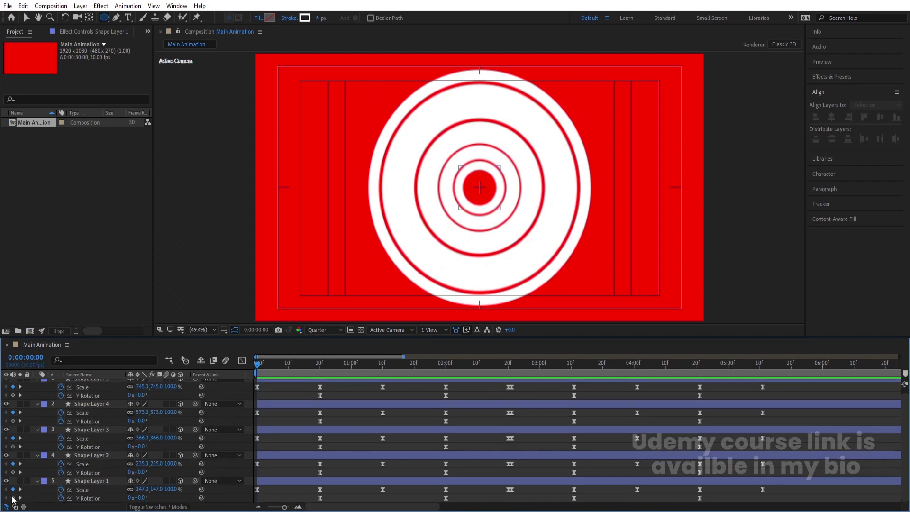
{"action": "left_click", "coordinate": [13, 498]}
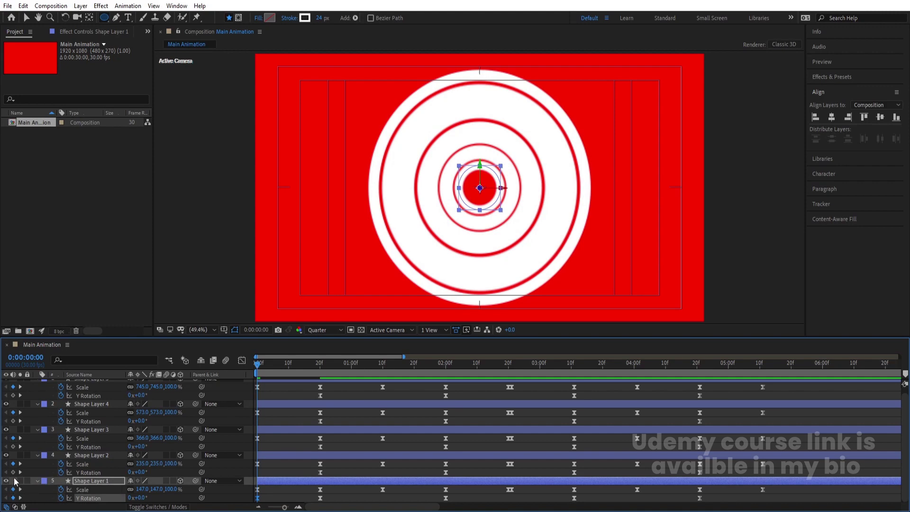
{"action": "left_click", "coordinate": [13, 472]}
{"action": "left_click", "coordinate": [13, 446]}
{"action": "left_click", "coordinate": [13, 421]}
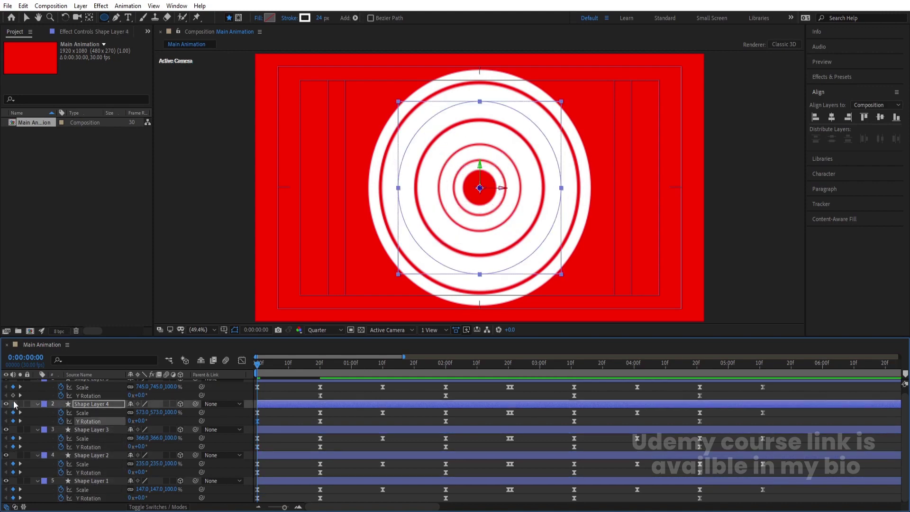
{"action": "left_click", "coordinate": [13, 396]}
{"action": "scroll", "coordinate": [21, 407], "scroll_direction": "up", "scroll_amount": 1}
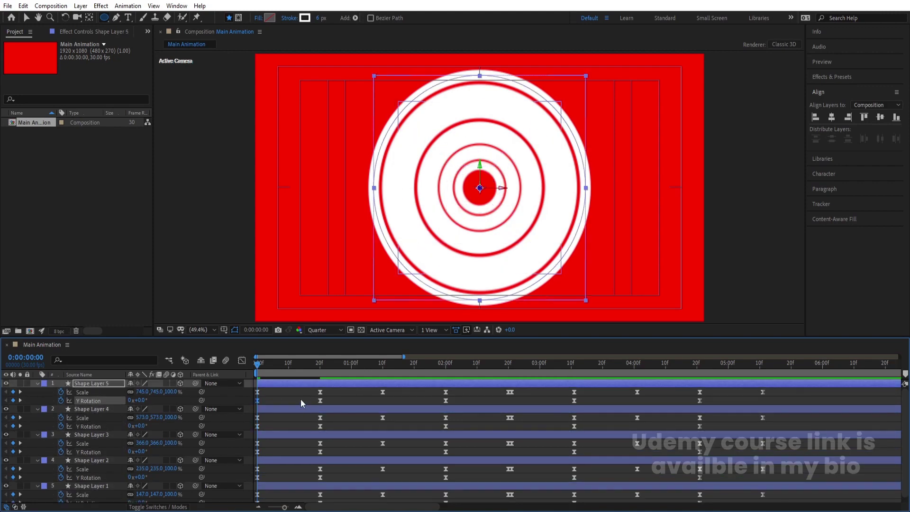
Step: Add Y Rotation keyframes at 0:00:05:11 on all five shape layers
{"action": "scroll", "coordinate": [271, 447], "scroll_direction": "down", "scroll_amount": 1}
{"action": "left_click", "coordinate": [754, 364]}
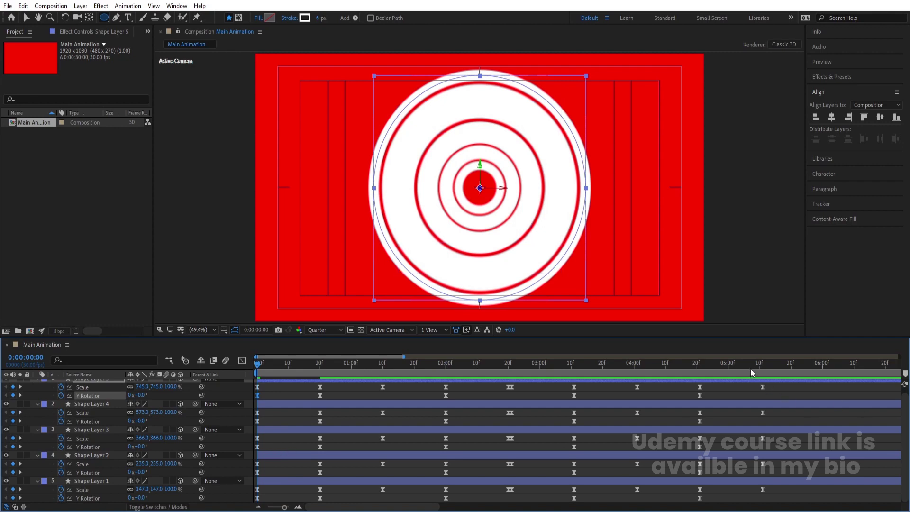
{"action": "key", "text": "k"}
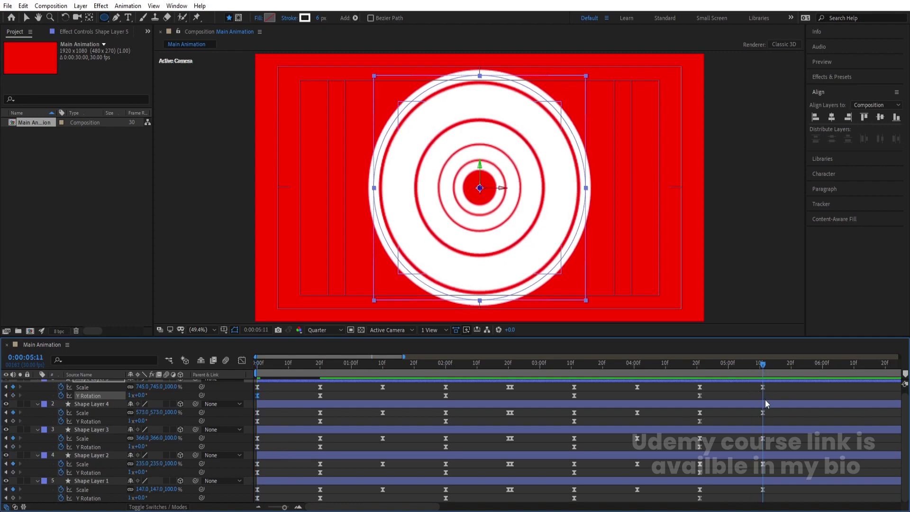
{"action": "left_click", "coordinate": [13, 498]}
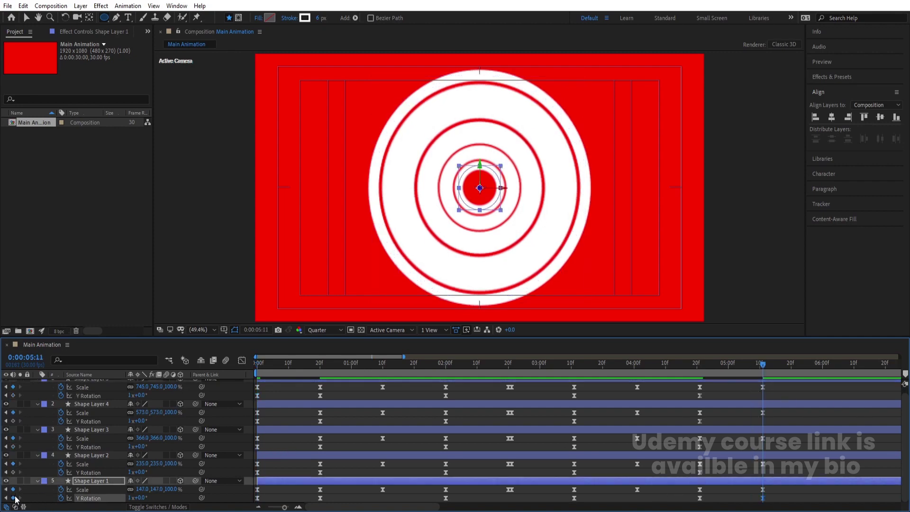
{"action": "left_click", "coordinate": [13, 472]}
{"action": "left_click", "coordinate": [13, 447]}
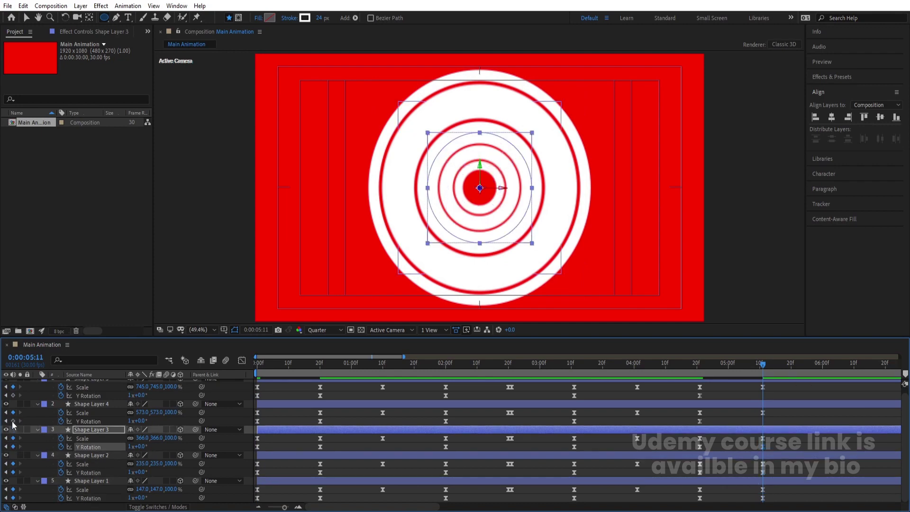
{"action": "left_click", "coordinate": [13, 421]}
{"action": "left_click", "coordinate": [13, 396]}
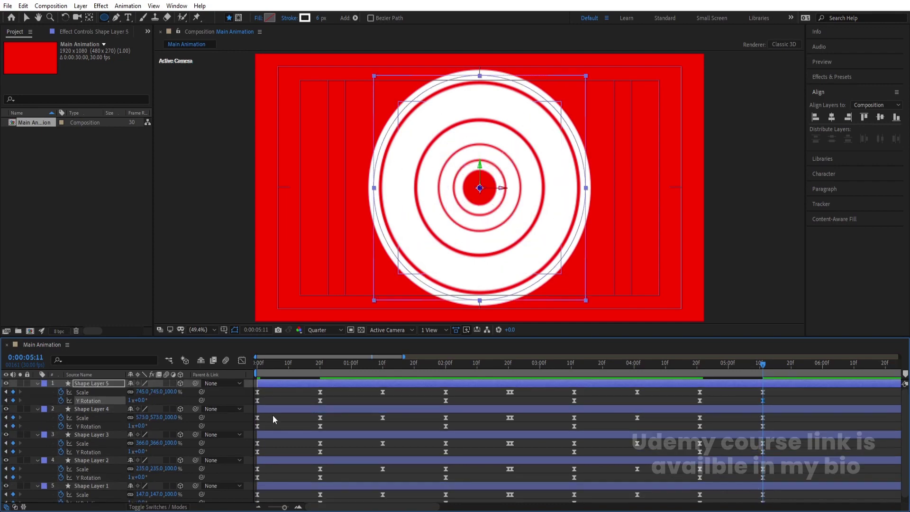
{"action": "left_click", "coordinate": [294, 401]}
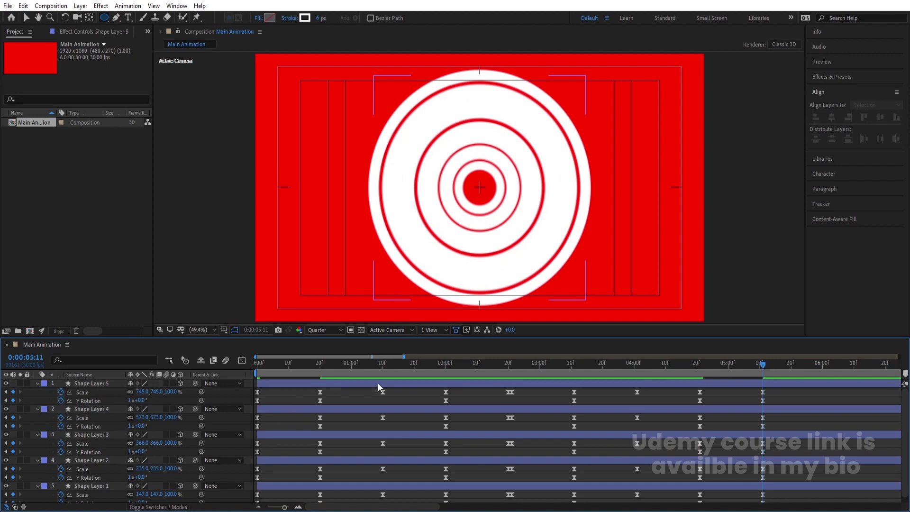
Step: Add the expression loopOut() to the Y Rotation and Scale of Shape Layer 1
{"action": "scroll", "coordinate": [72, 474], "scroll_direction": "down", "scroll_amount": 1}
{"action": "left_click", "coordinate": [66, 481]}
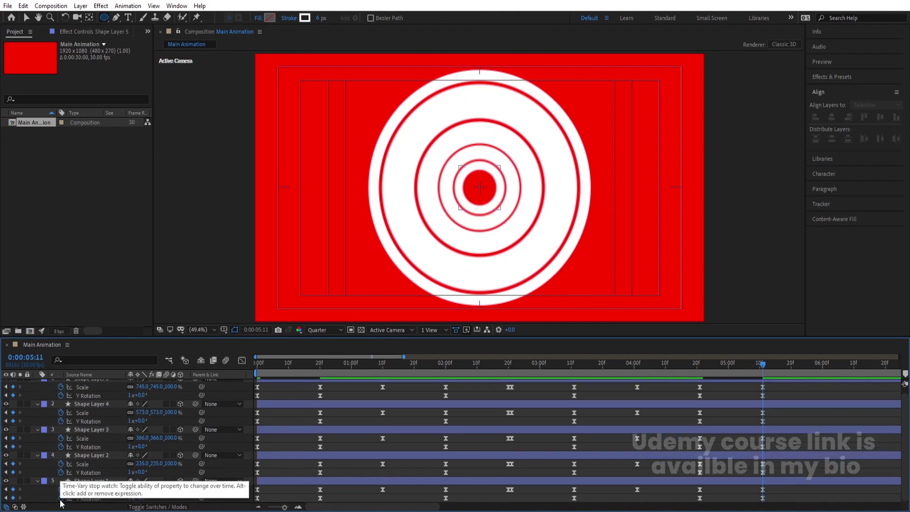
{"action": "left_click", "coordinate": [60, 499], "text": "alt"}
{"action": "type", "text": "loop"}
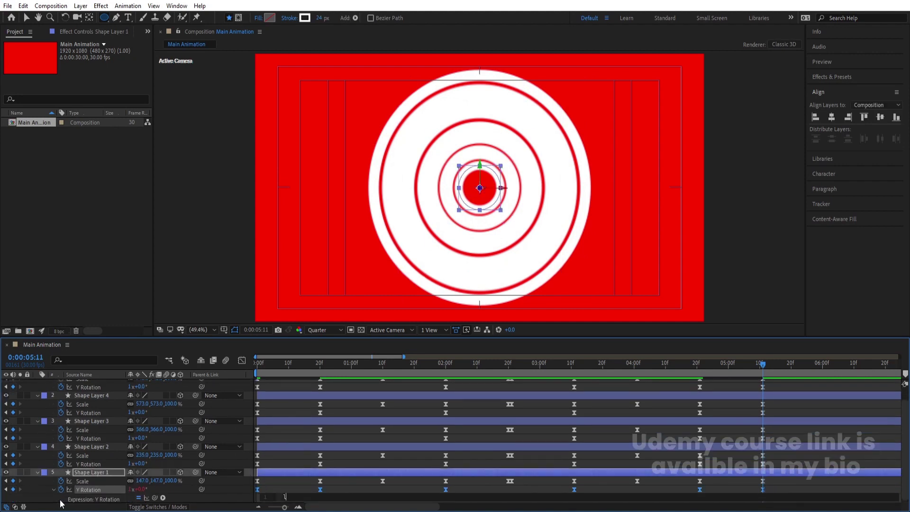
{"action": "key", "text": "Return"}
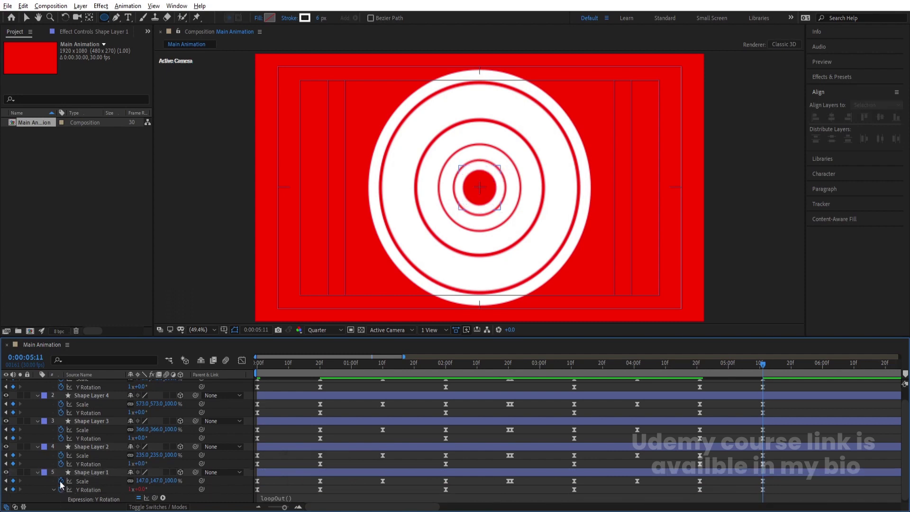
{"action": "left_click", "coordinate": [61, 481], "text": "alt"}
{"action": "type", "text": "loopOut()"}
Step: Apply the loopOut() expression to the Y Rotation and Scale of Shape Layers 2 to 5
{"action": "key", "text": "ctrl+Up"}
{"action": "type", "text": "loopOut()"}
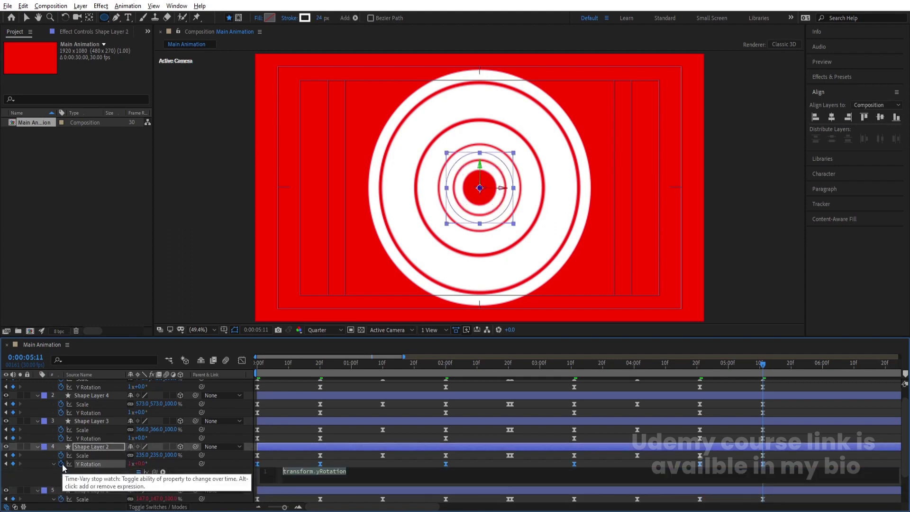
{"action": "key", "text": "ctrl+Up"}
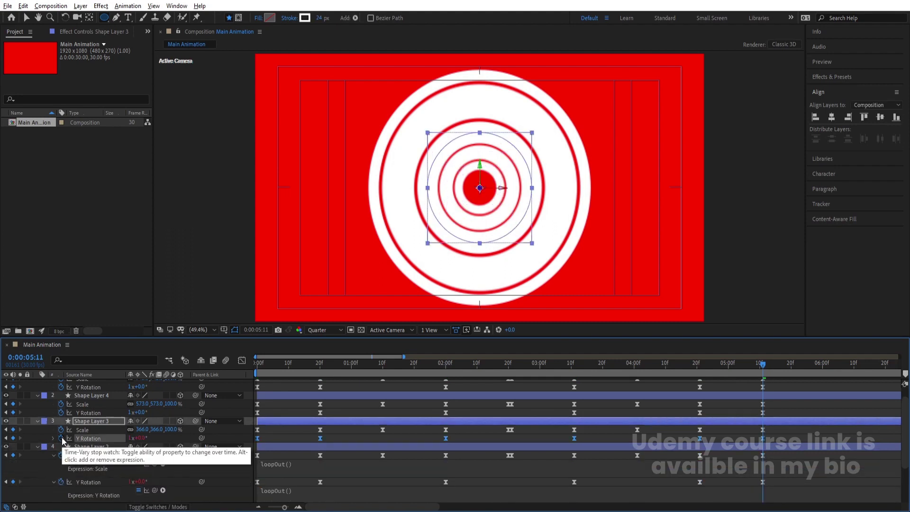
{"action": "key", "text": "ctrl+v"}
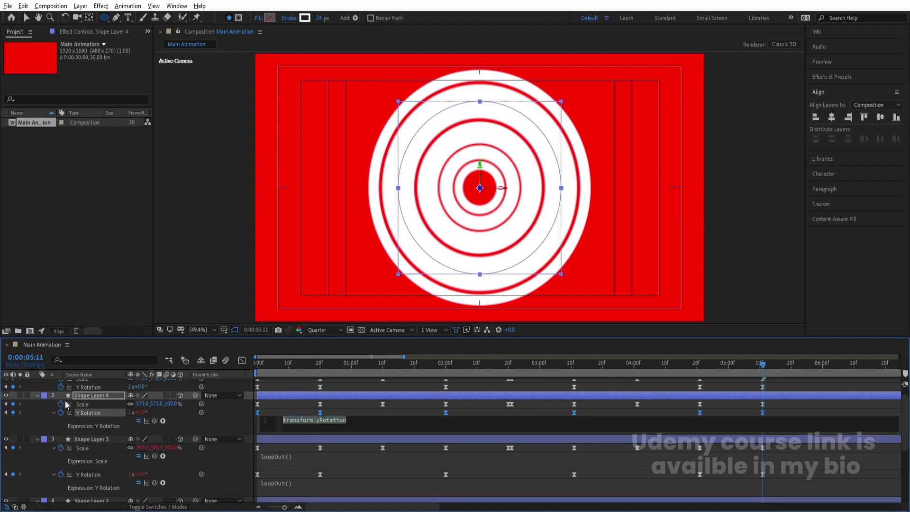
{"action": "key", "text": "ctrl+Up"}
{"action": "key", "text": "ctrl+v"}
{"action": "key", "text": "ctrl+Up"}
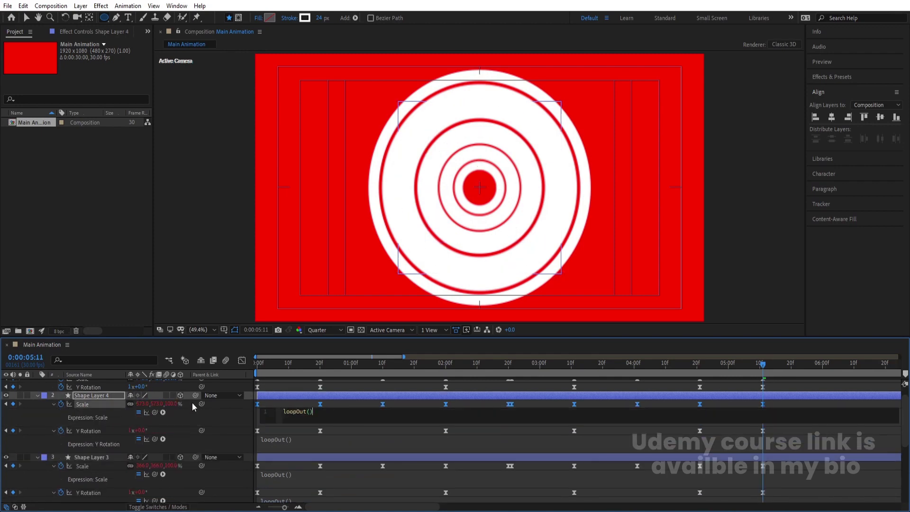
{"action": "key", "text": "ctrl+v"}
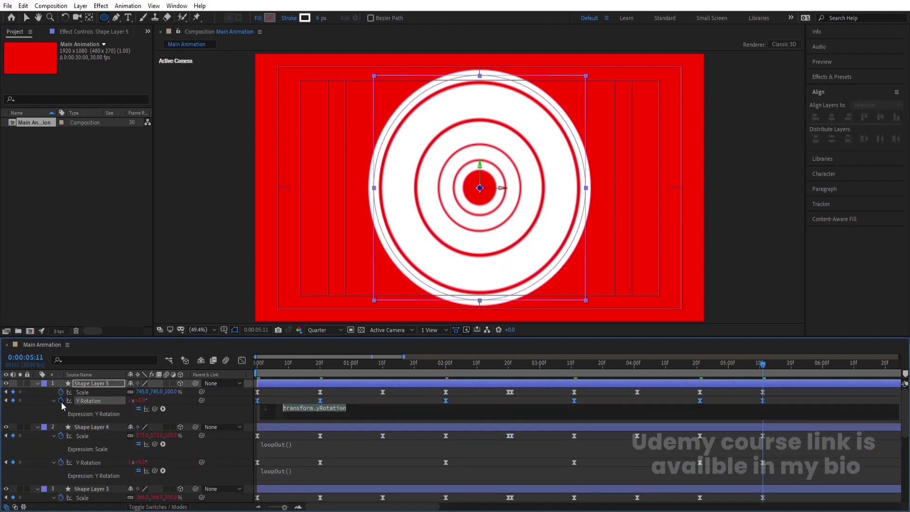
{"action": "left_click", "coordinate": [229, 391]}
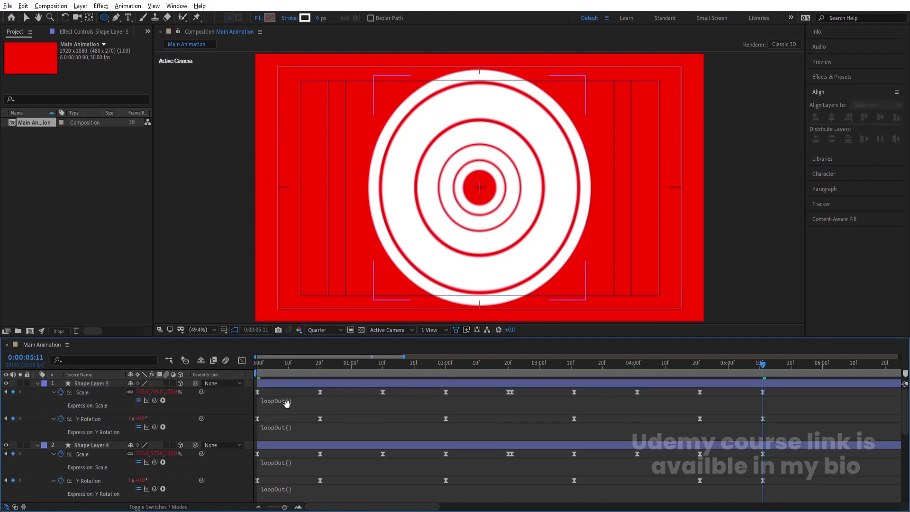
Step: Preview the looping beyond 0:00:05:11 and inspect the first flip up to 0:00:01:08
{"action": "key", "text": "space"}
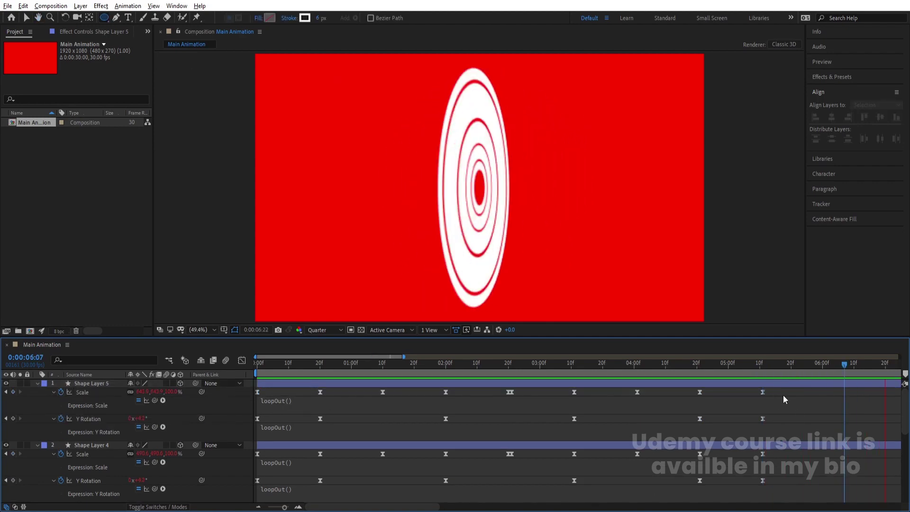
{"action": "key", "text": "space"}
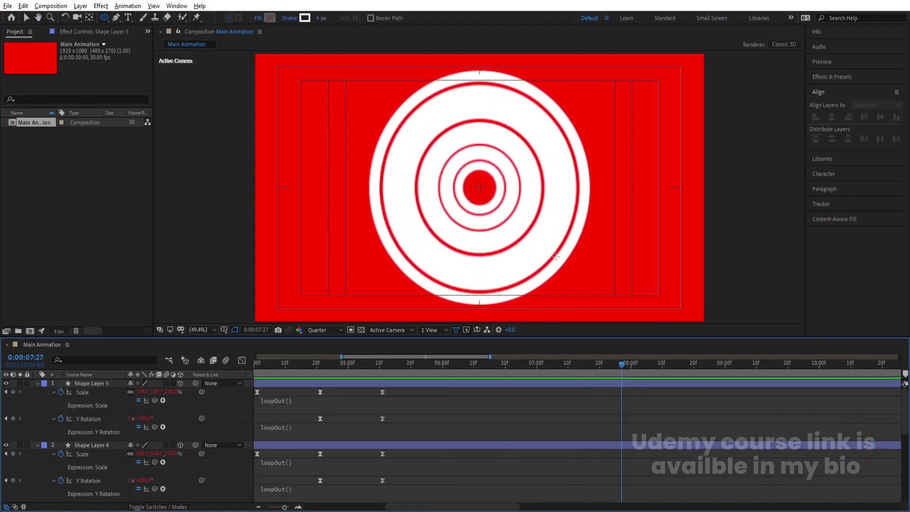
{"action": "key", "text": "minus"}
{"action": "key", "text": "minus"}
{"action": "left_click", "coordinate": [323, 369]}
{"action": "left_click_drag", "start_coordinate": [322, 370], "coordinate": [294, 369]}
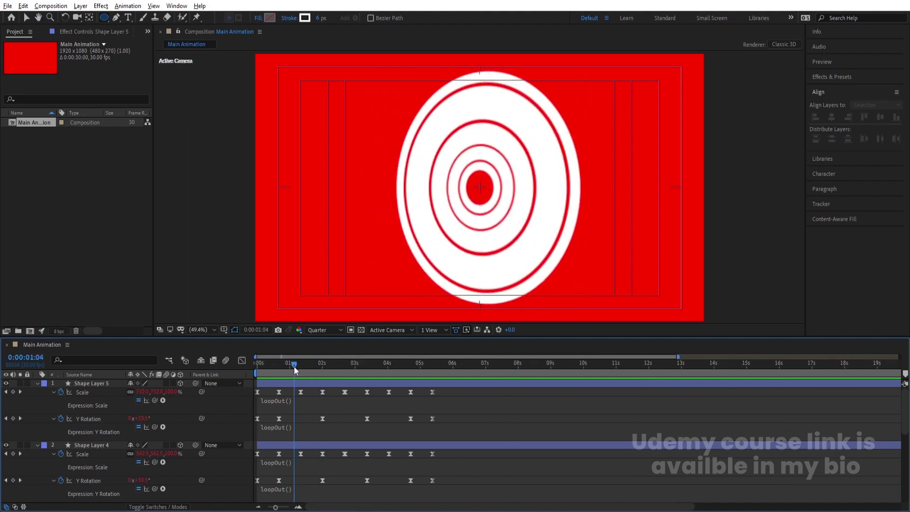
{"action": "key", "text": "equal"}
{"action": "key", "text": "equal"}
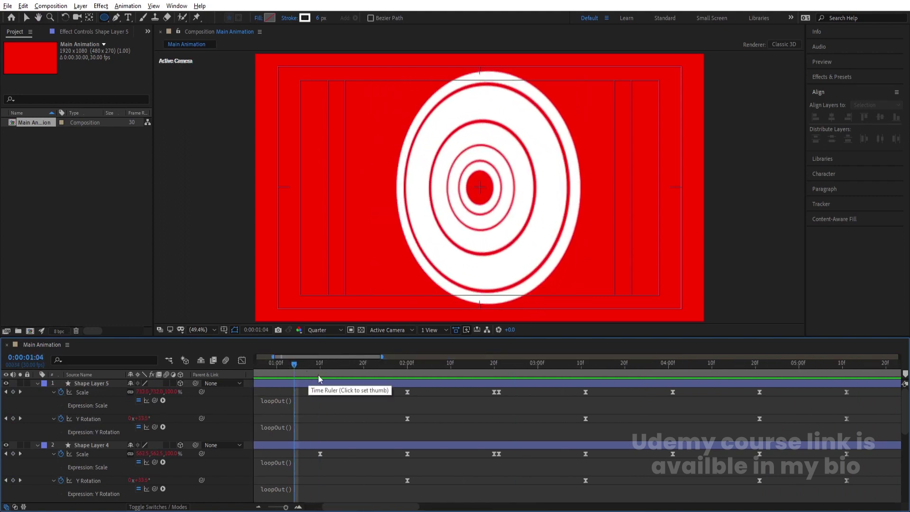
{"action": "mouse_move", "coordinate": [303, 369]}
{"action": "left_mouse_down"}
{"action": "mouse_move", "coordinate": [328, 374]}
{"action": "mouse_move", "coordinate": [313, 370]}
{"action": "left_mouse_up"}
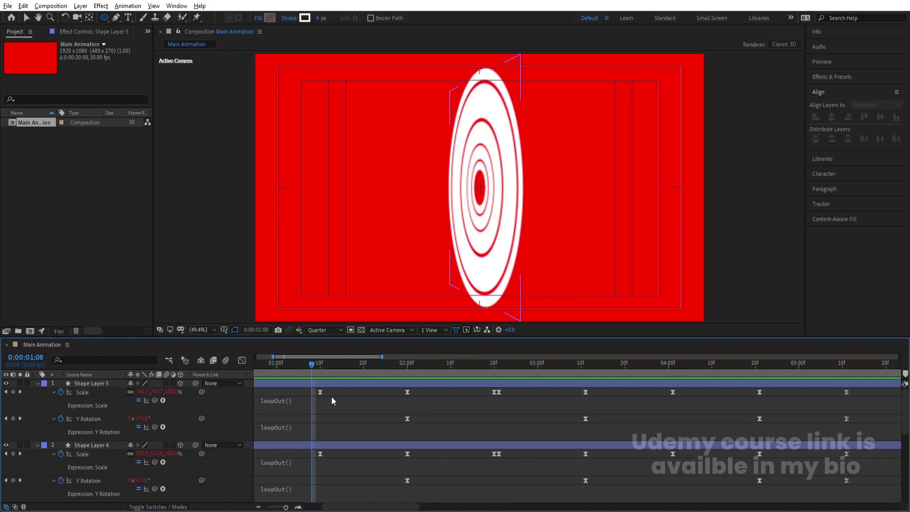
Step: Collapse the properties of all layers and return the playhead to 0:00:00:00
{"action": "key", "text": "u"}
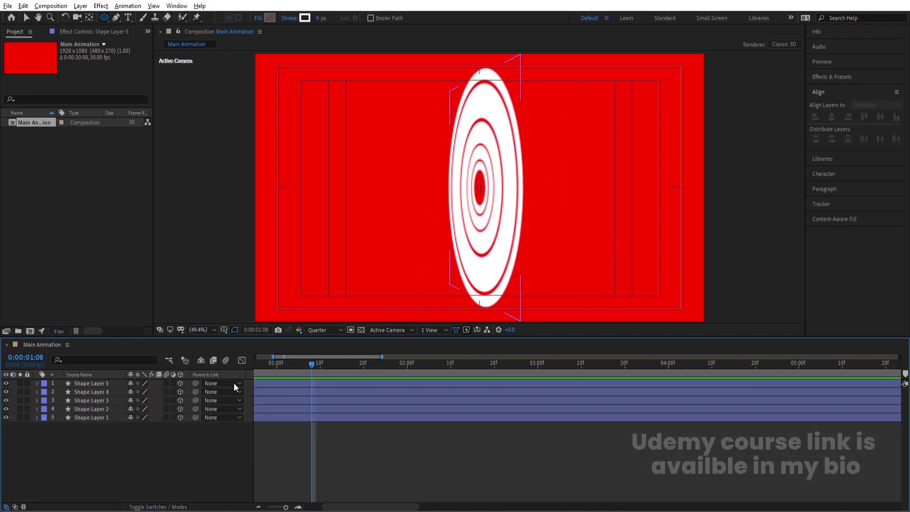
{"action": "left_click", "coordinate": [96, 419]}
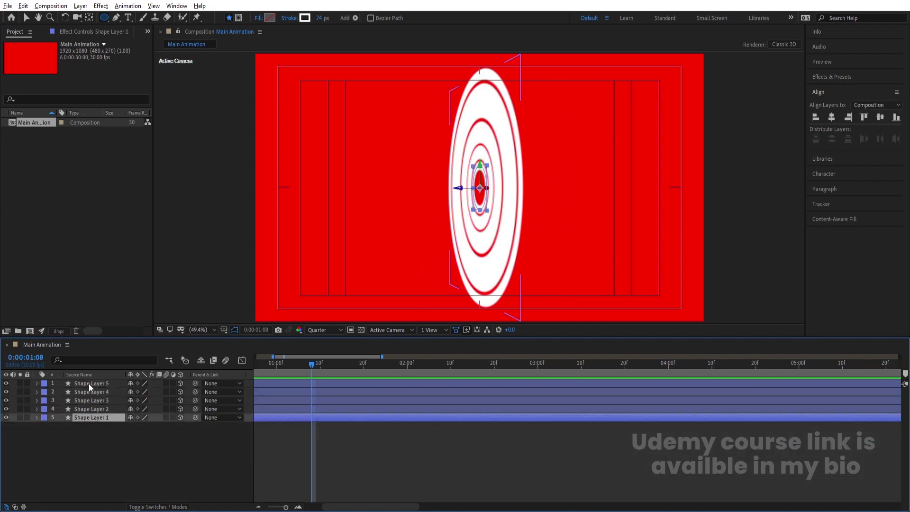
{"action": "left_click", "coordinate": [281, 368]}
{"action": "key", "text": "Home"}
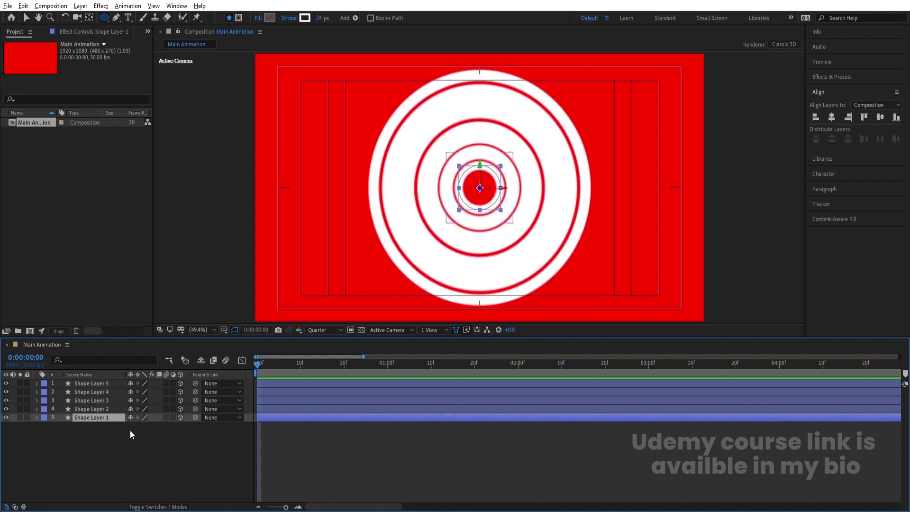
{"action": "left_click", "coordinate": [130, 430]}
Step: Give Shape Layer 5 a Yellow label and move it to the bottom of the layer stack
{"action": "left_click", "coordinate": [75, 415]}
{"action": "left_click", "coordinate": [101, 384]}
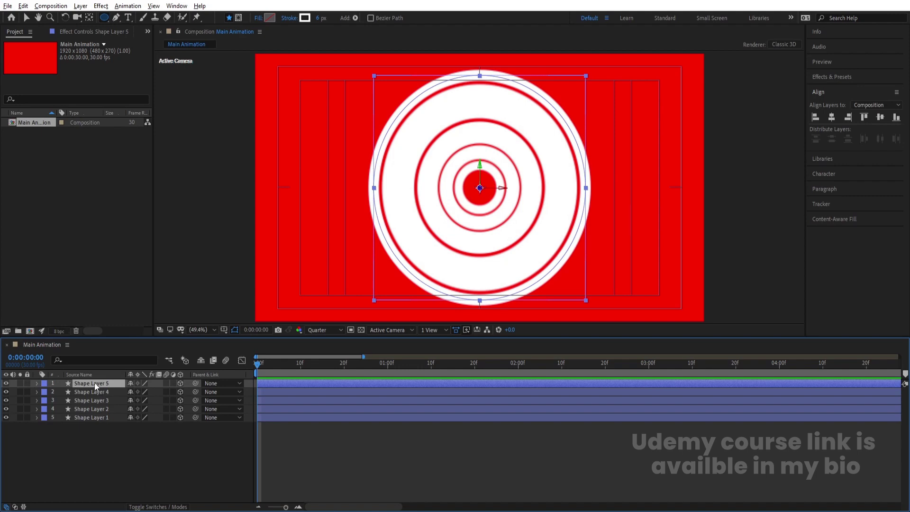
{"action": "left_click", "coordinate": [45, 384]}
{"action": "left_click", "coordinate": [71, 226]}
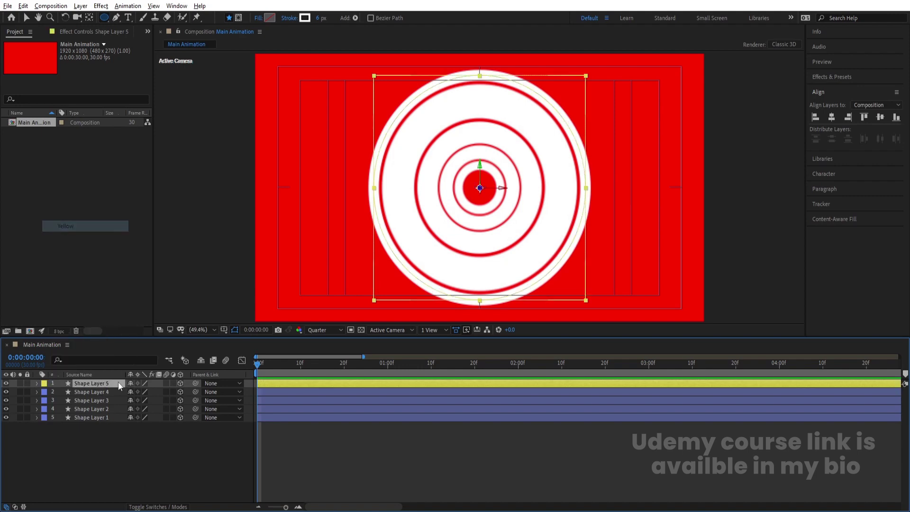
{"action": "left_click_drag", "start_coordinate": [99, 384], "coordinate": [107, 436]}
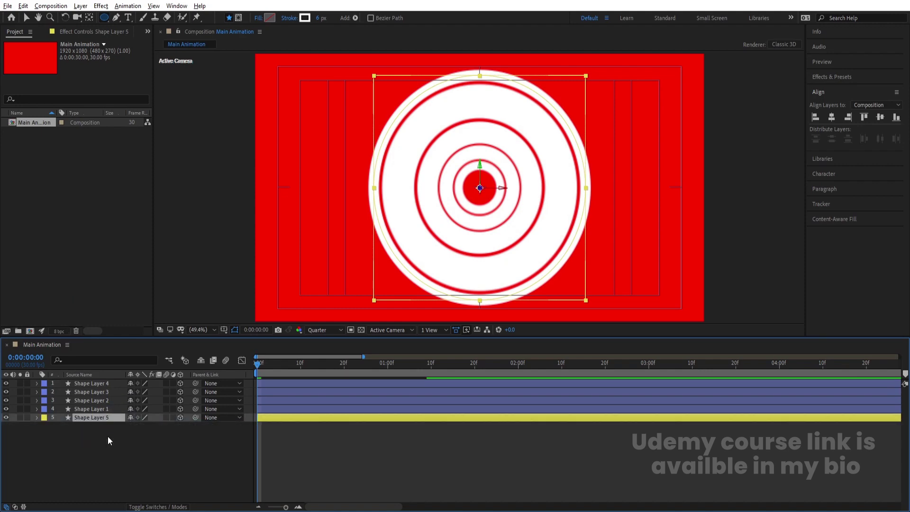
Step: Duplicate Shape Layer 5 and give the original at the bottom of the stack a peach label
{"action": "key", "text": "ctrl+d"}
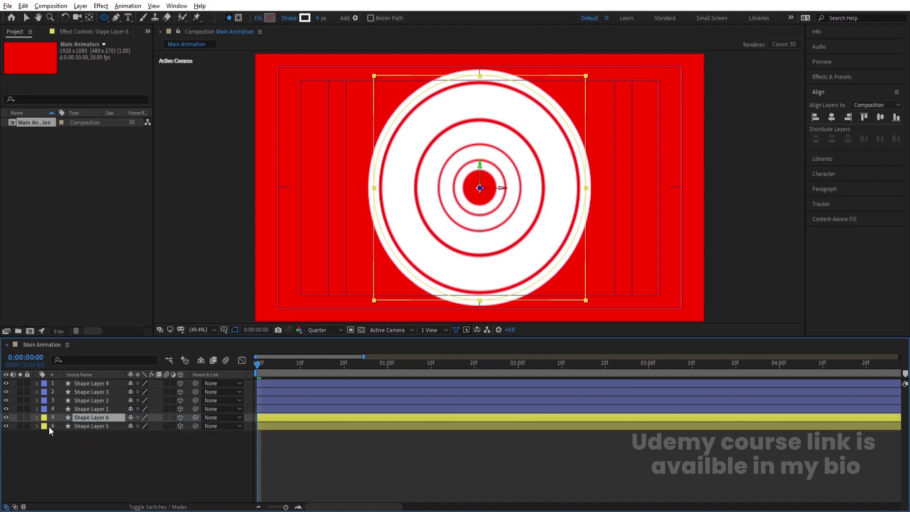
{"action": "left_click", "coordinate": [75, 427]}
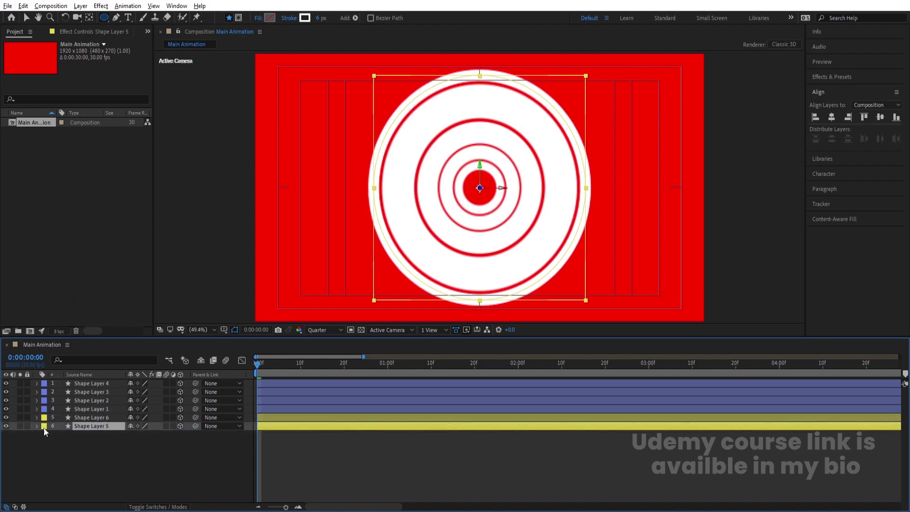
{"action": "left_click", "coordinate": [43, 426]}
{"action": "left_click", "coordinate": [66, 313]}
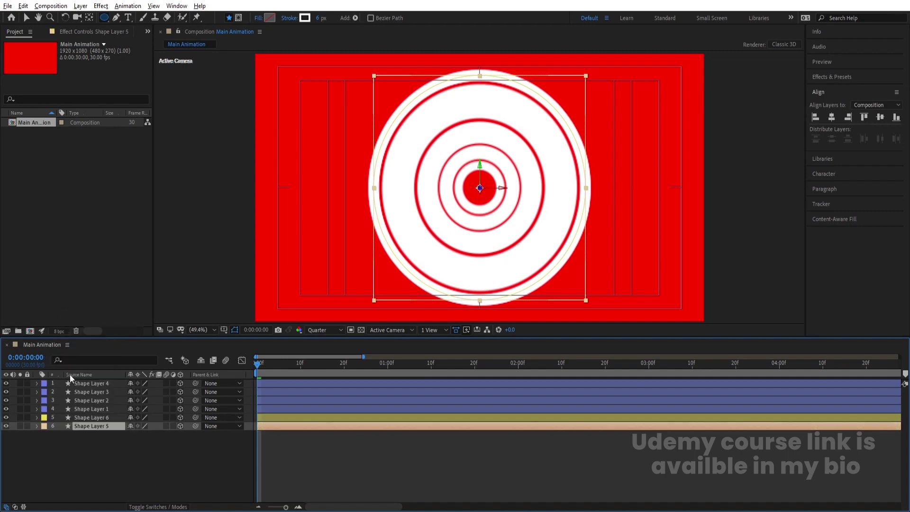
Step: Remove the stroke from Shape Layer 5 and give it a solid fill with hex colour 000000
{"action": "left_click", "coordinate": [84, 446]}
{"action": "left_click", "coordinate": [83, 428]}
{"action": "left_click", "coordinate": [288, 19]}
{"action": "left_click", "coordinate": [405, 228]}
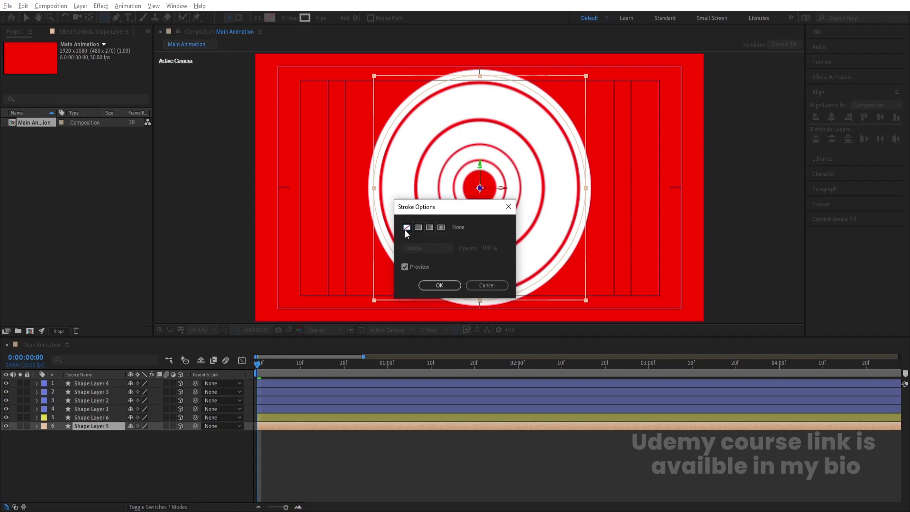
{"action": "left_click", "coordinate": [439, 285]}
{"action": "left_click", "coordinate": [269, 18]}
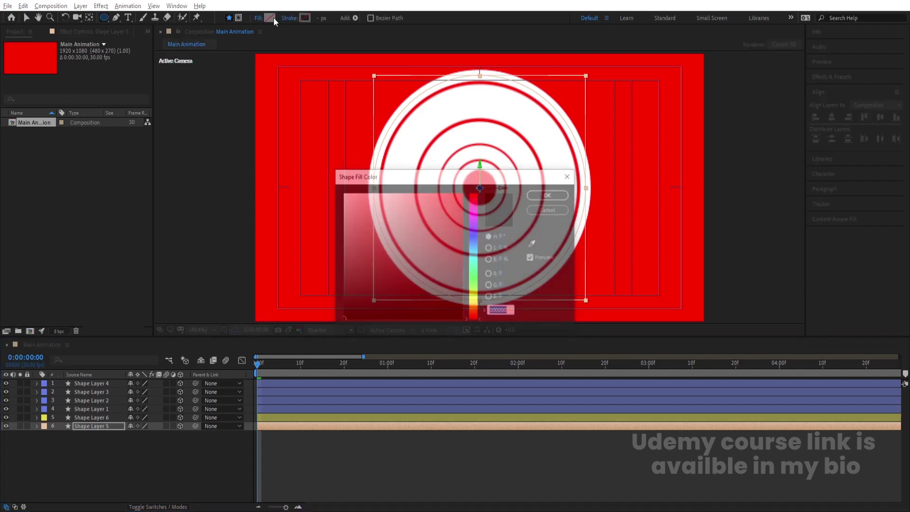
{"action": "type", "text": "000000"}
{"action": "key", "text": "Return"}
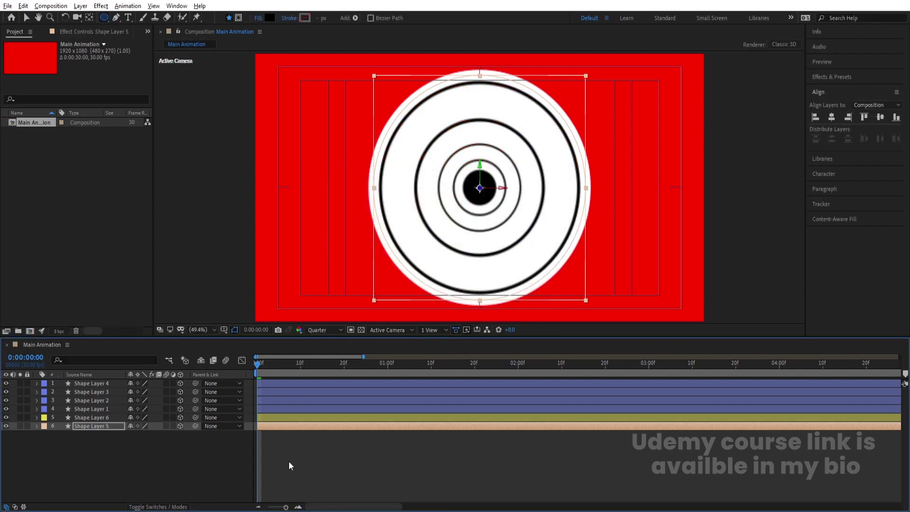
Step: Preview the animation, reveal all keyframes, inspect the flip around 0:00:01:09 and return to 0:00:00:00 with Shape Layer 4 selected
{"action": "key", "text": "space"}
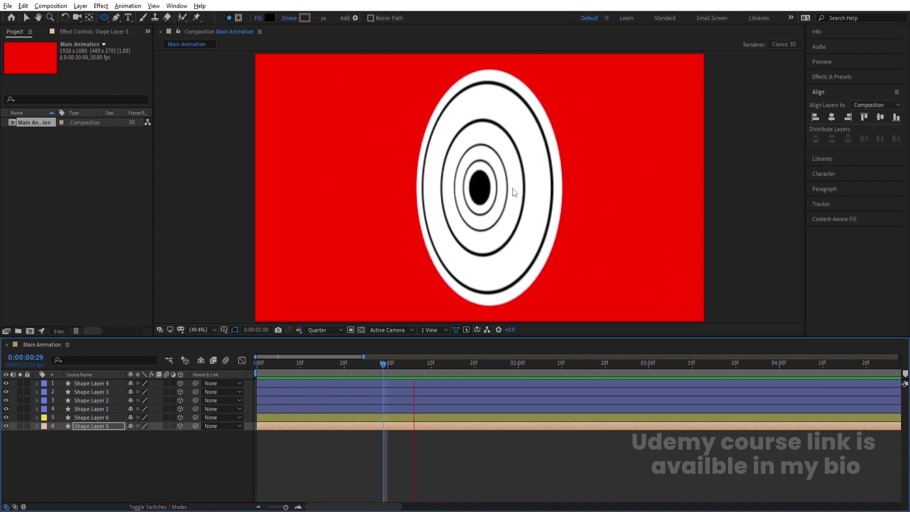
{"action": "key", "text": "space"}
{"action": "left_click", "coordinate": [342, 448]}
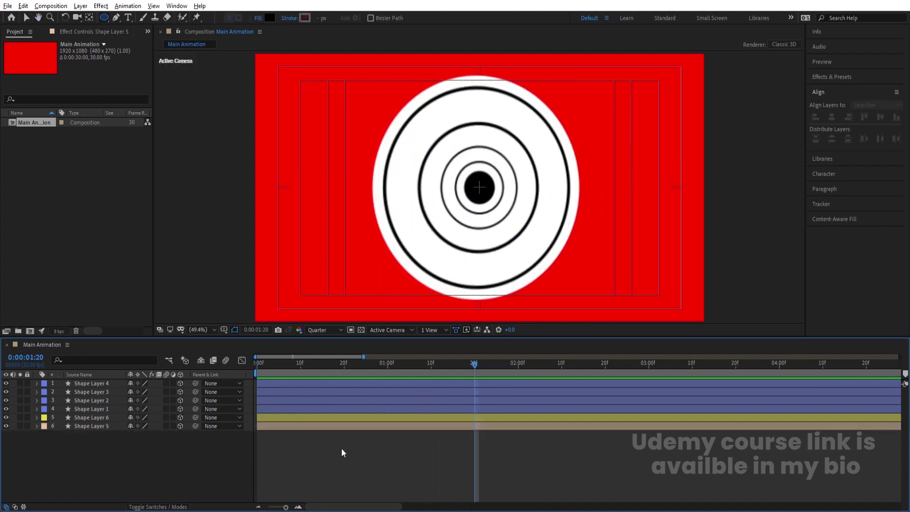
{"action": "key", "text": "u"}
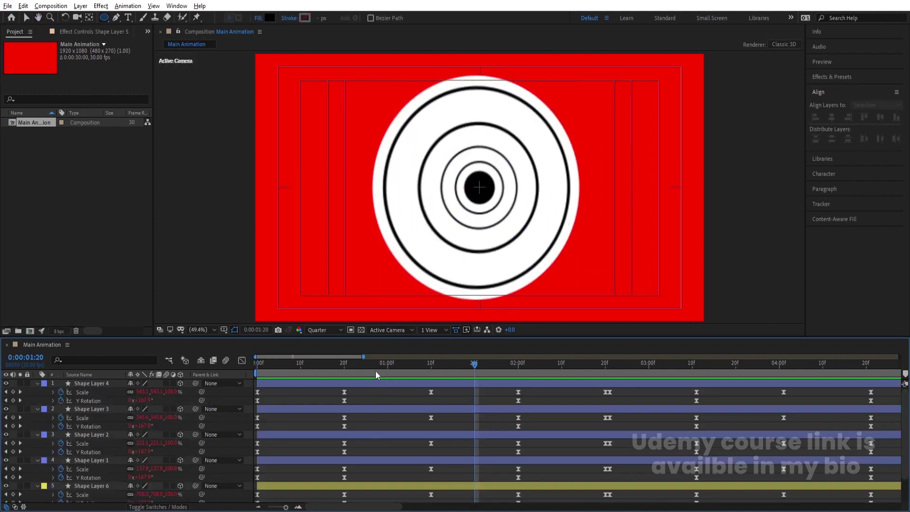
{"action": "mouse_move", "coordinate": [429, 362]}
{"action": "left_mouse_down"}
{"action": "mouse_move", "coordinate": [419, 364]}
{"action": "mouse_move", "coordinate": [432, 371]}
{"action": "left_mouse_up"}
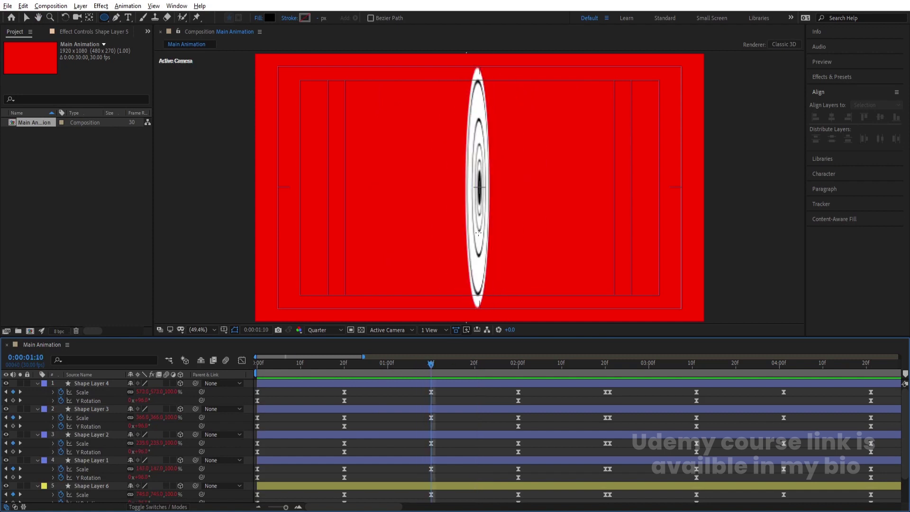
{"action": "left_click", "coordinate": [371, 385]}
{"action": "mouse_move", "coordinate": [433, 370]}
{"action": "left_mouse_down"}
{"action": "mouse_move", "coordinate": [410, 366]}
{"action": "mouse_move", "coordinate": [427, 371]}
{"action": "left_mouse_up"}
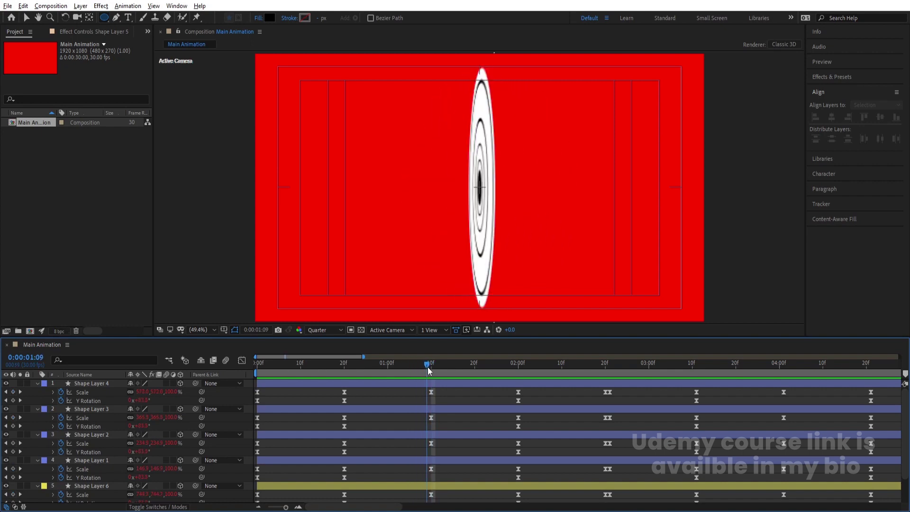
{"action": "left_click", "coordinate": [434, 385]}
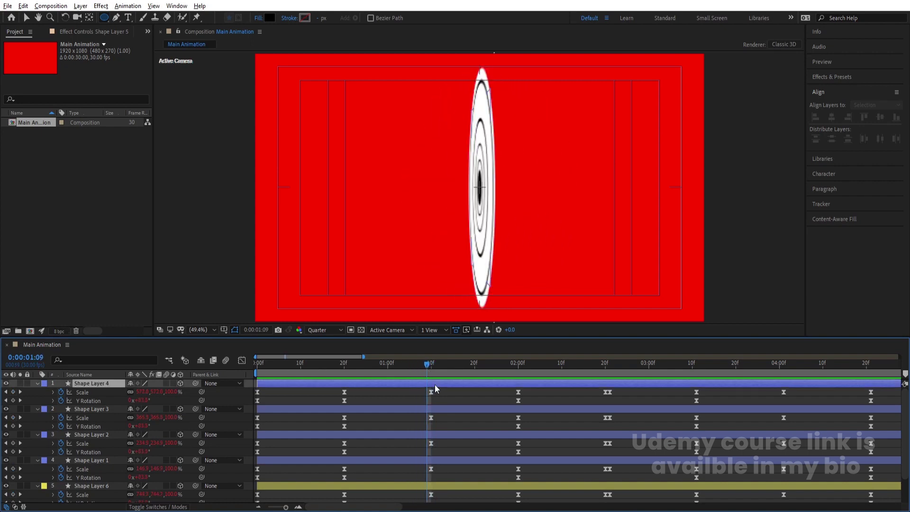
{"action": "key", "text": "Home"}
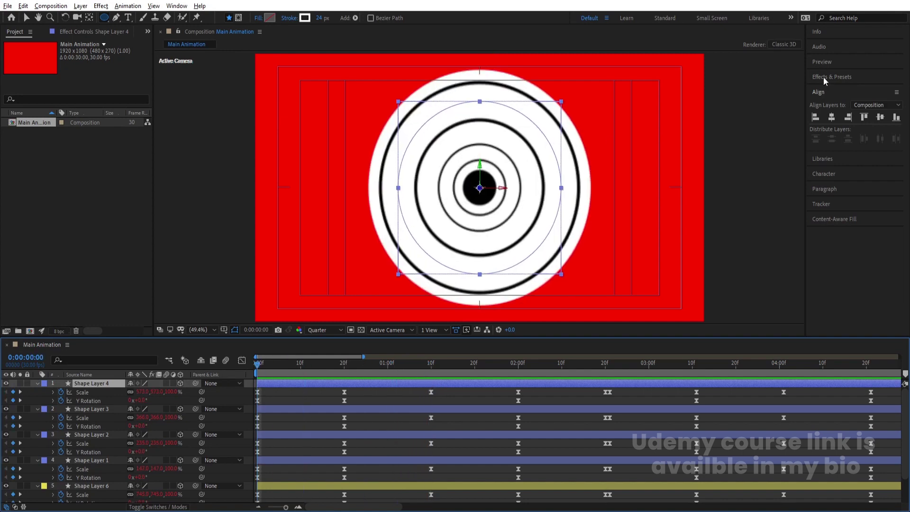
Step: Try the Tint effect on Shape Layer 4 and delete it again
{"action": "left_click", "coordinate": [824, 77]}
{"action": "left_click", "coordinate": [837, 89]}
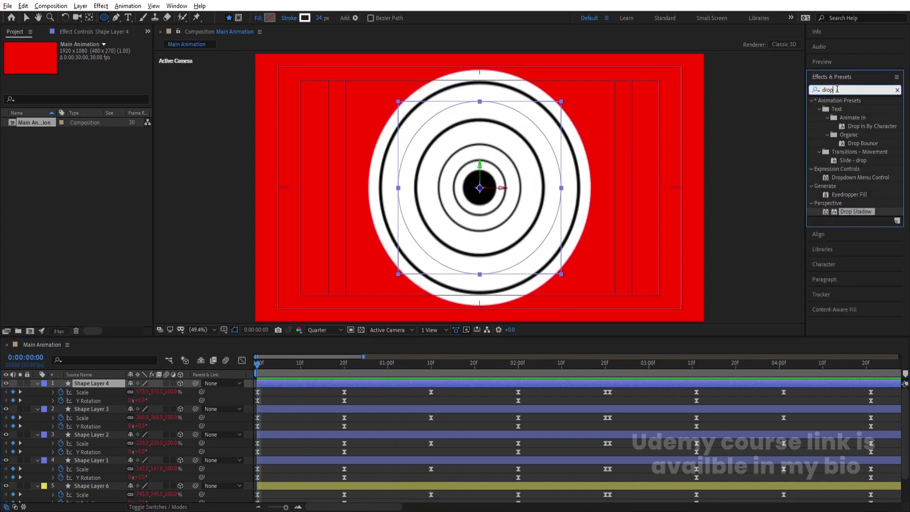
{"action": "key", "text": "BackSpace"}
{"action": "key", "text": "BackSpace"}
{"action": "key", "text": "BackSpace"}
{"action": "key", "text": "BackSpace"}
{"action": "type", "text": "tint"}
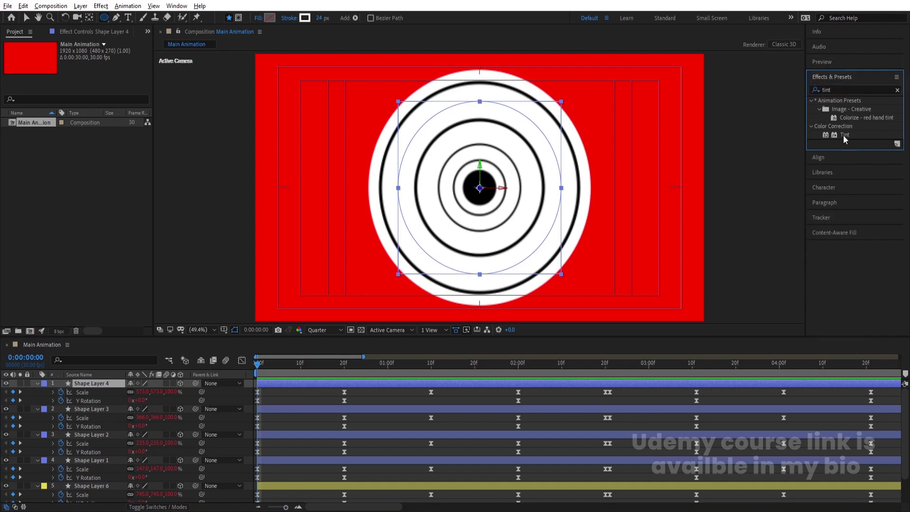
{"action": "double_click", "coordinate": [844, 135]}
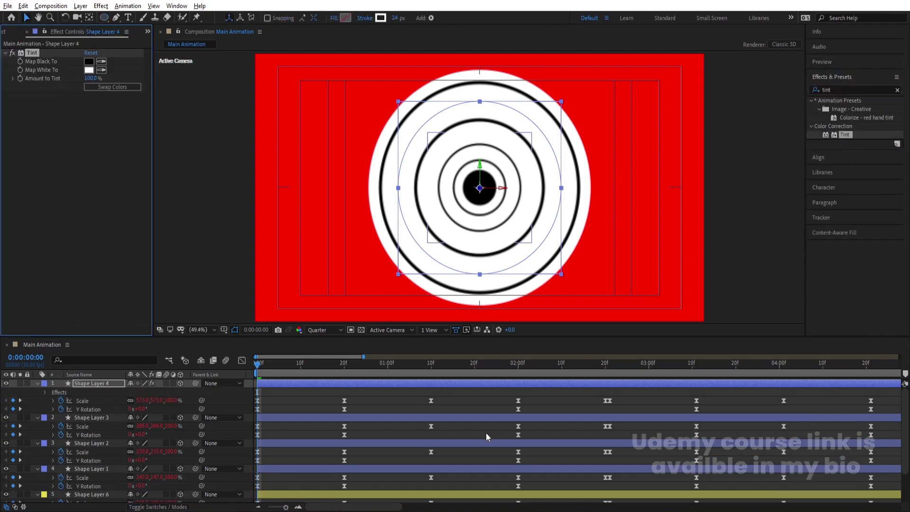
{"action": "key", "text": "Delete"}
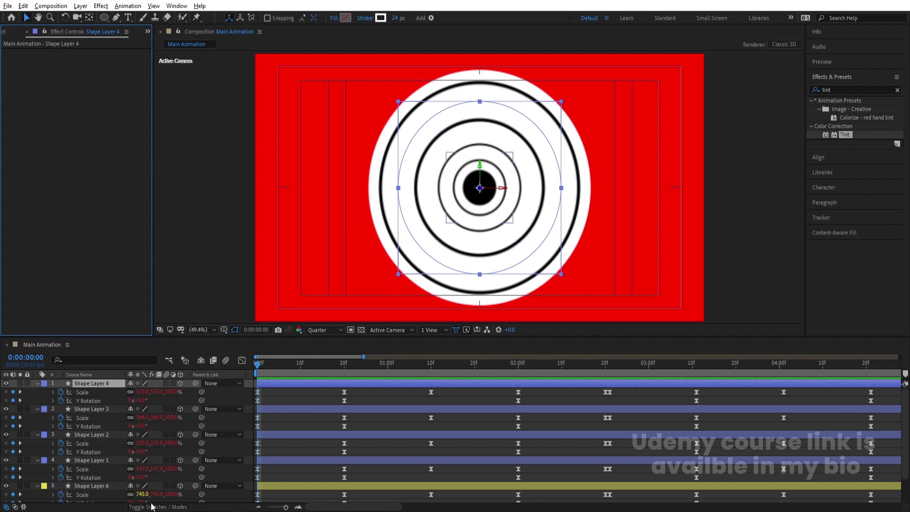
Step: Apply the Fill effect to Shape Layer 4 and set its colour to white
{"action": "scroll", "coordinate": [101, 446], "scroll_direction": "down", "scroll_amount": 2}
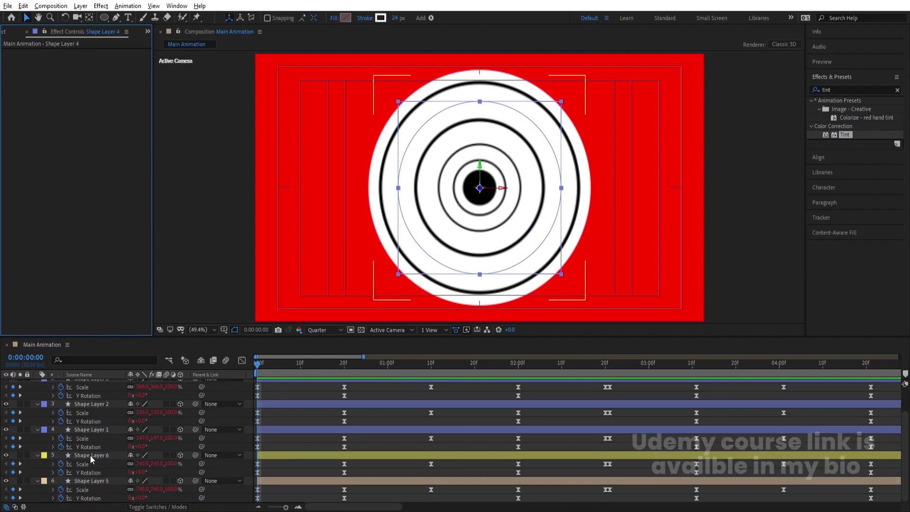
{"action": "scroll", "coordinate": [332, 424], "scroll_direction": "up", "scroll_amount": 2}
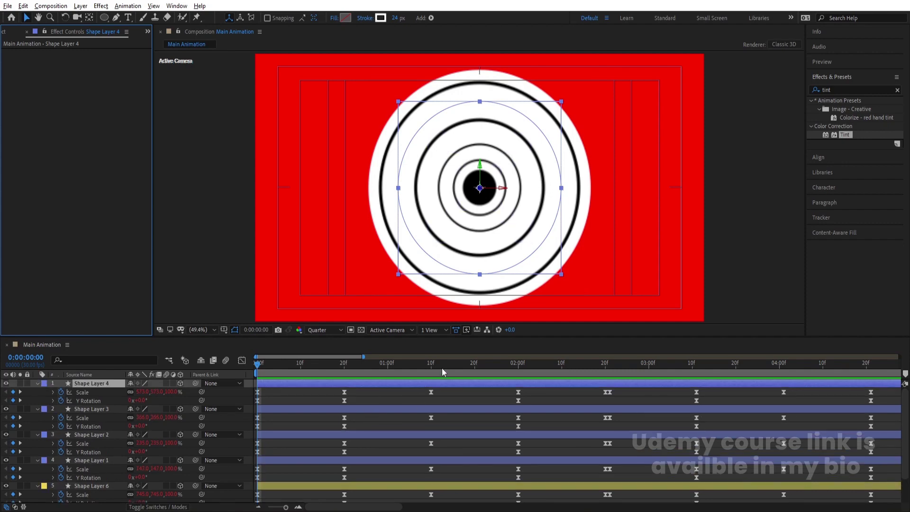
{"action": "double_click", "coordinate": [834, 87]}
{"action": "type", "text": "fill"}
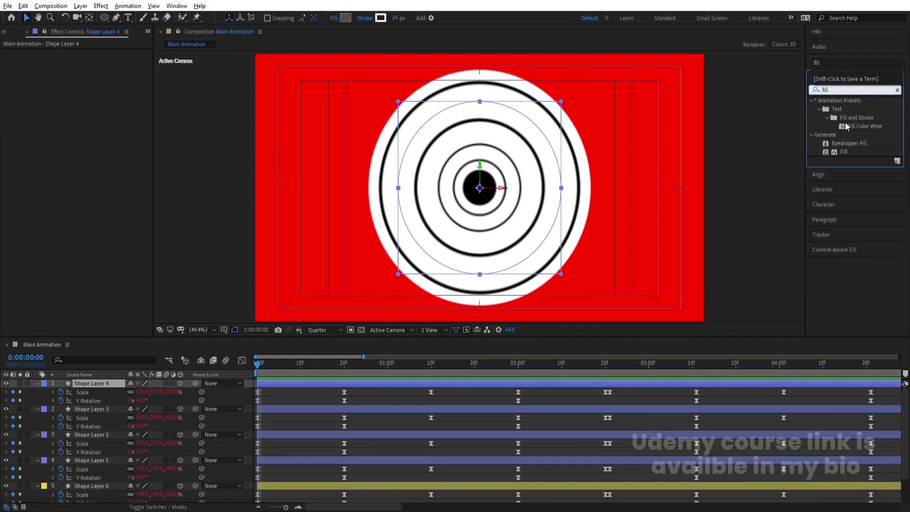
{"action": "double_click", "coordinate": [843, 151]}
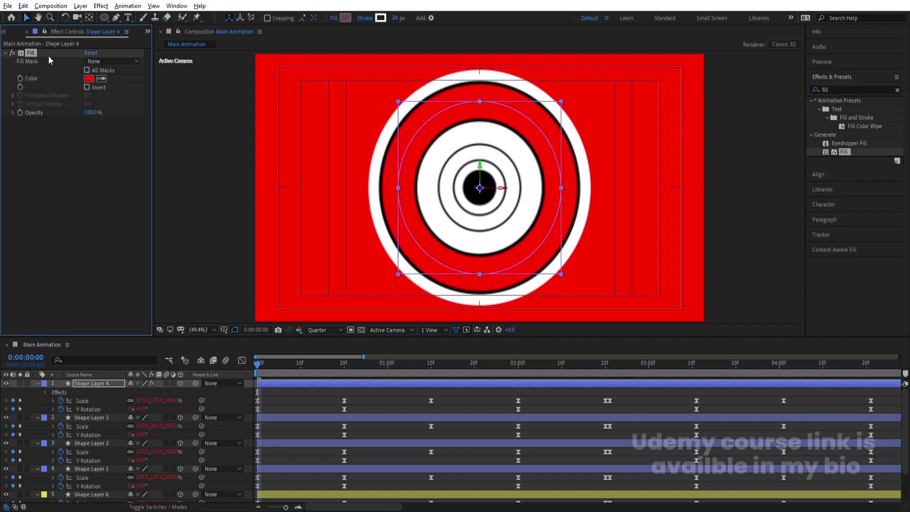
{"action": "left_click", "coordinate": [89, 79]}
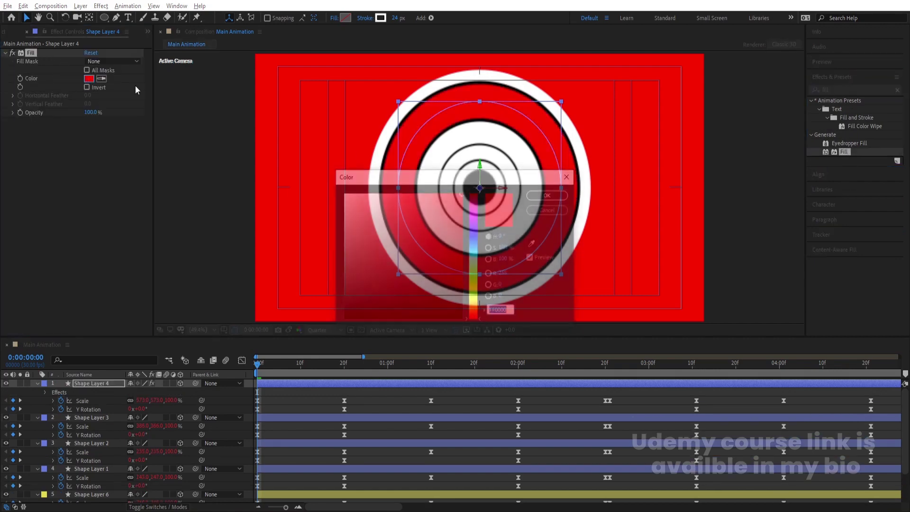
{"action": "left_click", "coordinate": [401, 240]}
{"action": "left_click_drag", "start_coordinate": [400, 240], "coordinate": [342, 193]}
{"action": "left_click", "coordinate": [549, 195]}
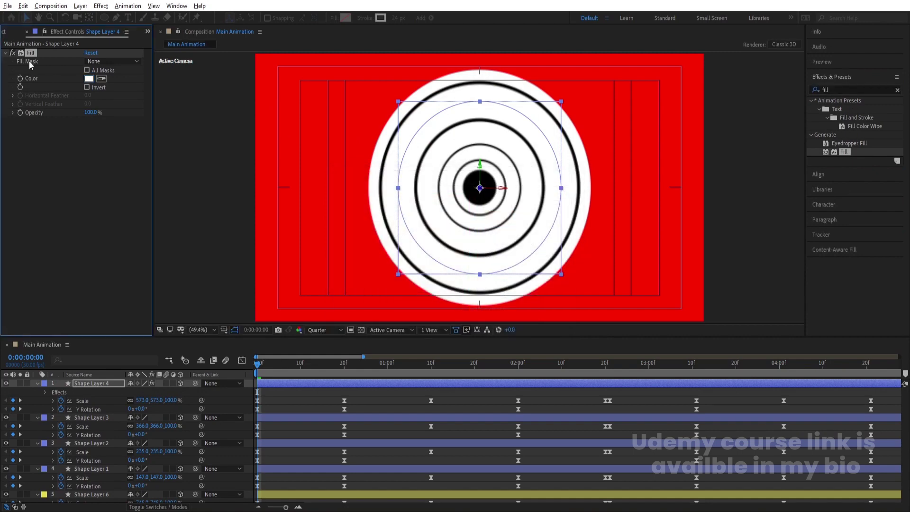
Step: Apply the same white Fill effect to Shape Layers 3, 2, 1 and 6 together
{"action": "left_click", "coordinate": [91, 417]}
{"action": "scroll", "coordinate": [87, 450], "scroll_direction": "down", "scroll_amount": 2}
{"action": "left_click", "coordinate": [85, 456], "text": "shift"}
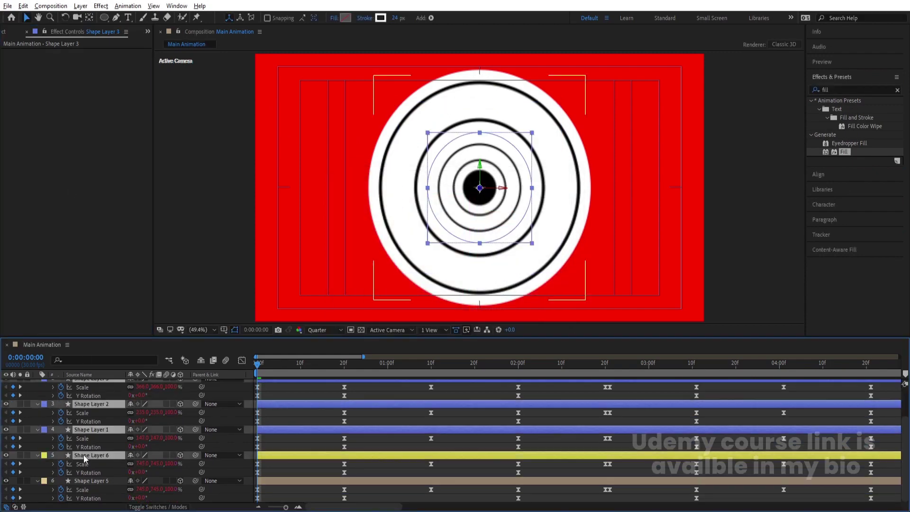
{"action": "key", "text": "ctrl+alt+shift+e"}
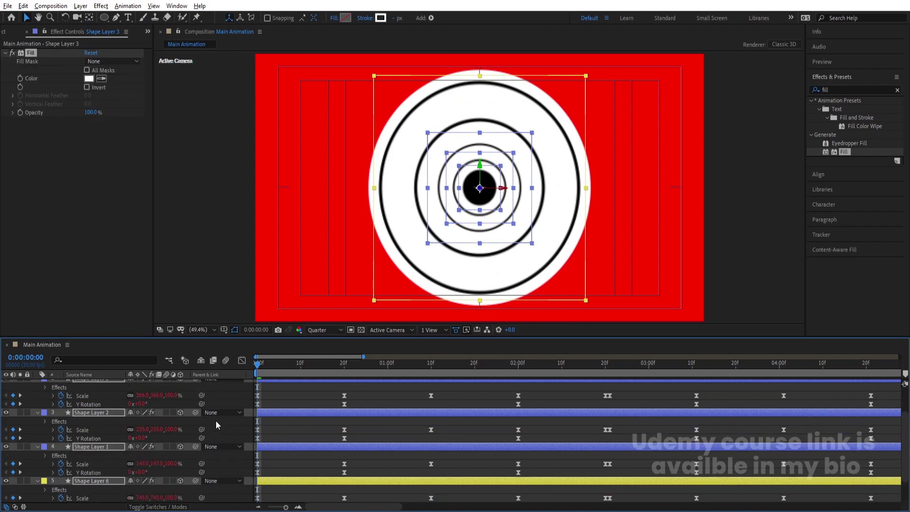
{"action": "left_click", "coordinate": [270, 426]}
Step: Apply the Fill effect to Shape Layer 5 and set its colour to black
{"action": "scroll", "coordinate": [95, 474], "scroll_direction": "down", "scroll_amount": 1}
{"action": "left_click", "coordinate": [93, 482]}
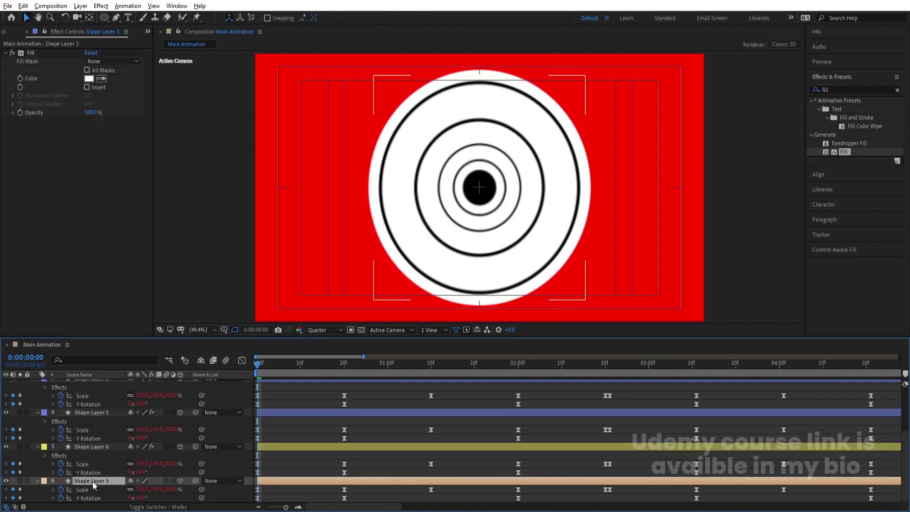
{"action": "key", "text": "ctrl+alt+shift+e"}
{"action": "left_click", "coordinate": [89, 79]}
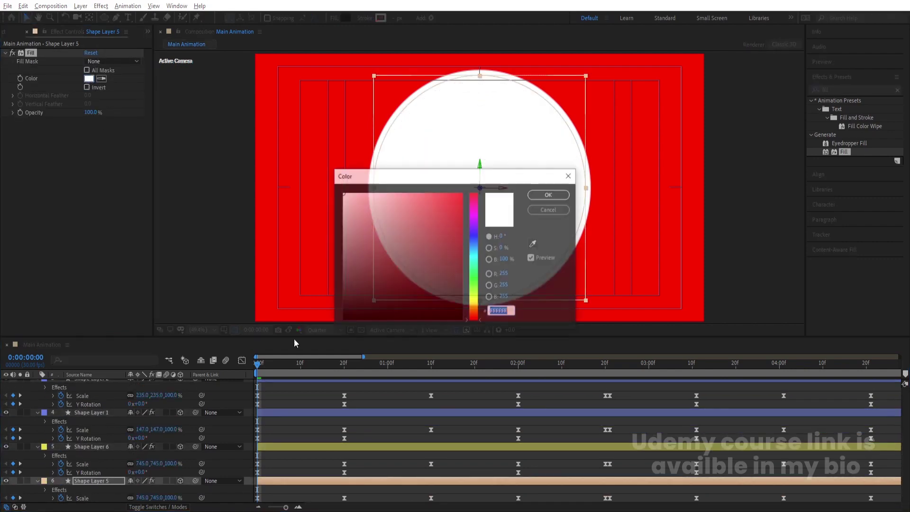
{"action": "left_click", "coordinate": [352, 299]}
{"action": "key", "text": "Return"}
{"action": "left_click", "coordinate": [283, 394]}
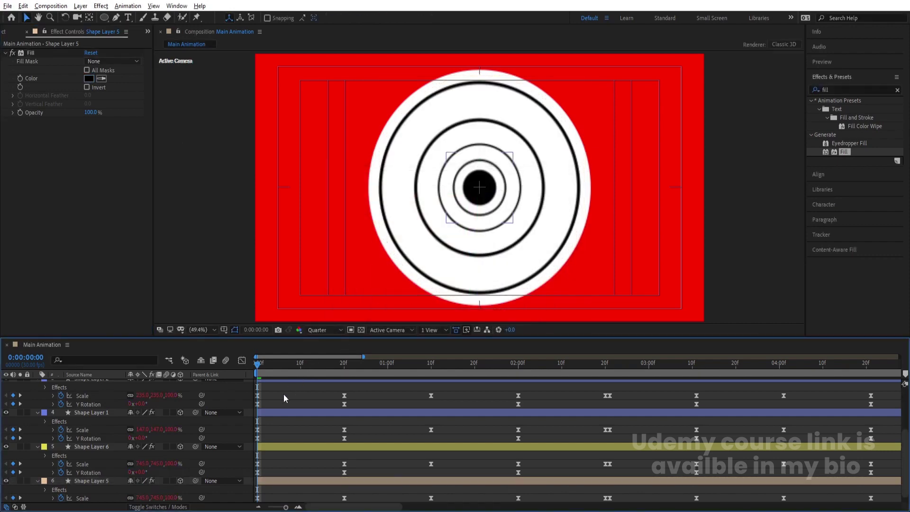
Step: Display the keyframed properties of all layers and place the playhead at 0:00:01:09, just before the mid-flip scale keyframes
{"action": "key", "text": "u"}
{"action": "left_click", "coordinate": [88, 385]}
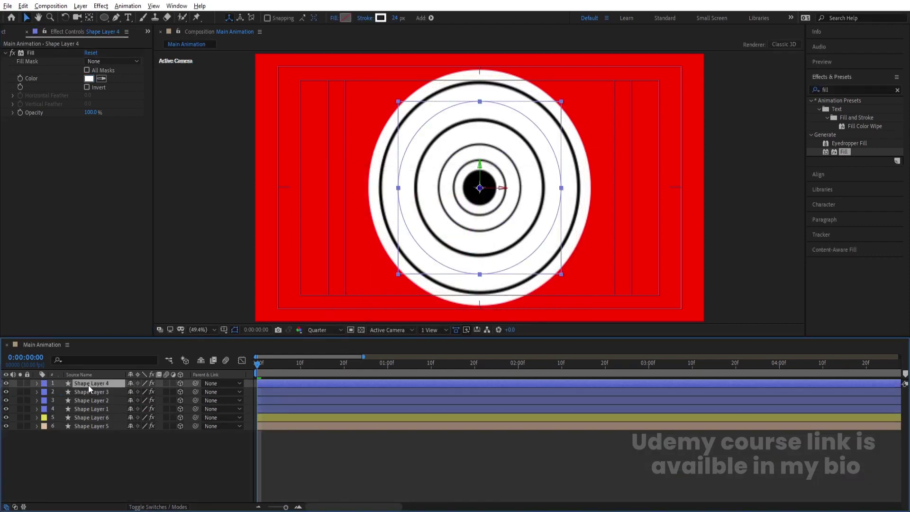
{"action": "left_click", "coordinate": [308, 457]}
{"action": "key", "text": "u"}
{"action": "key", "text": "k"}
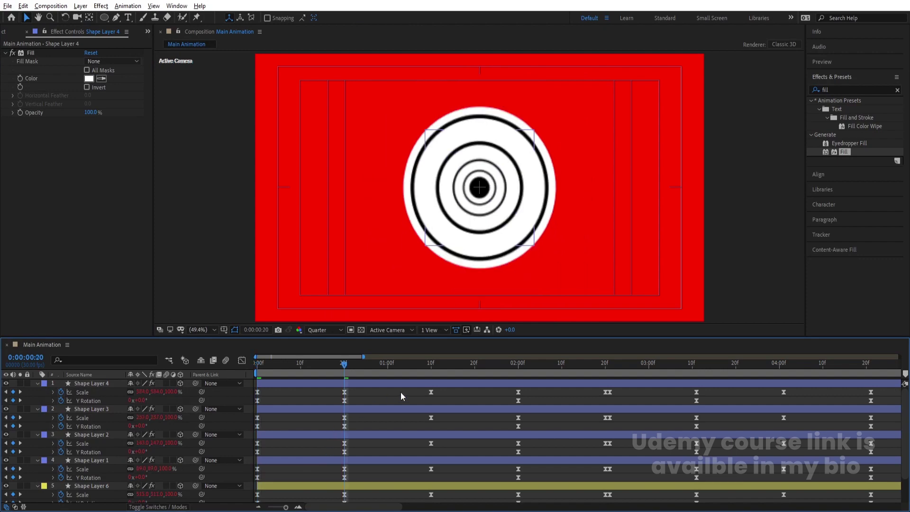
{"action": "left_click_drag", "start_coordinate": [405, 370], "coordinate": [430, 374]}
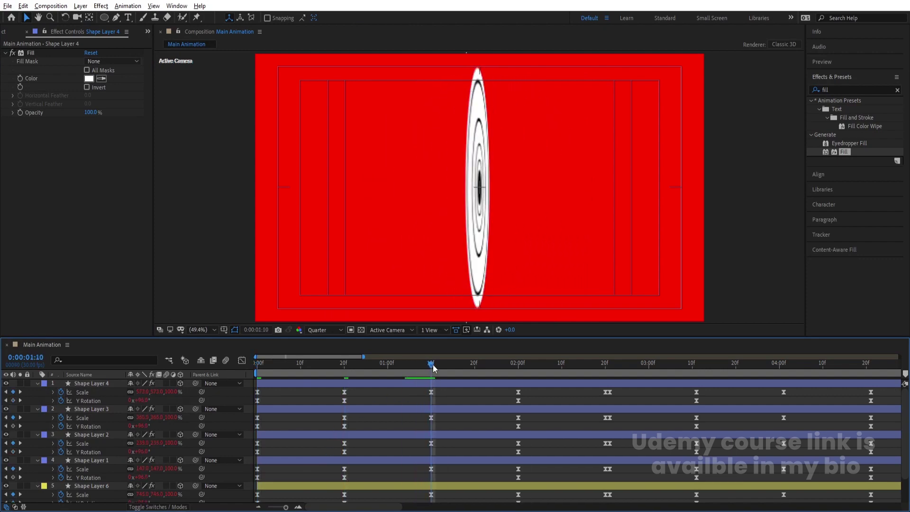
{"action": "left_click_drag", "start_coordinate": [431, 368], "coordinate": [427, 365]}
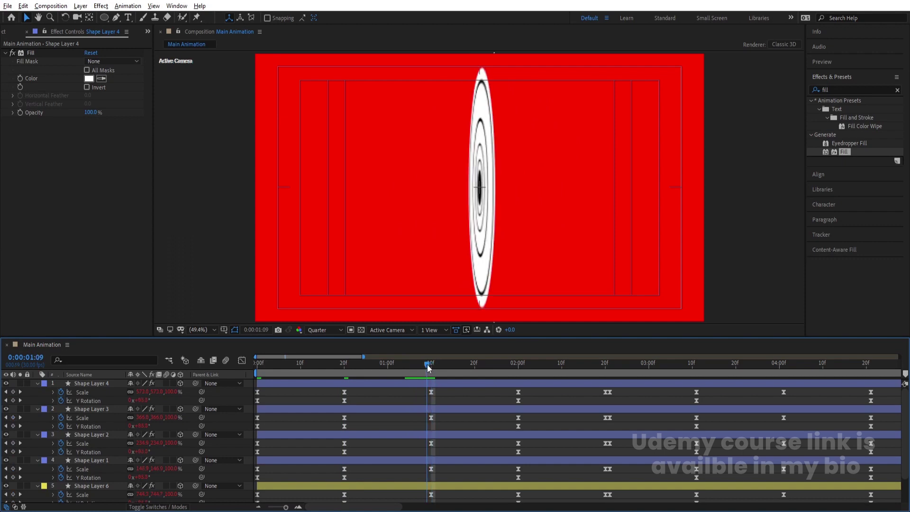
Step: Start keyframing the Fill colour of Shape Layers 4, 3, 2 and 1 at 0:00:01:09
{"action": "left_click", "coordinate": [22, 78]}
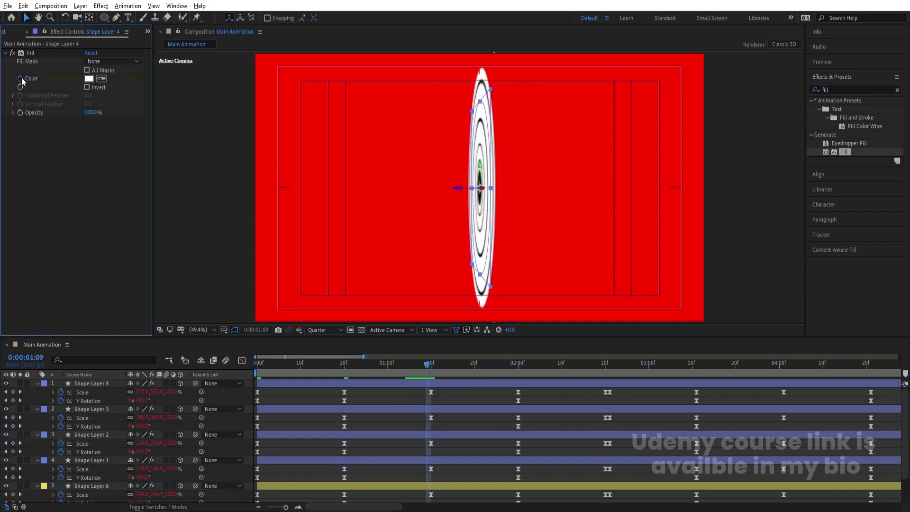
{"action": "scroll", "coordinate": [388, 414], "scroll_direction": "down", "scroll_amount": 2}
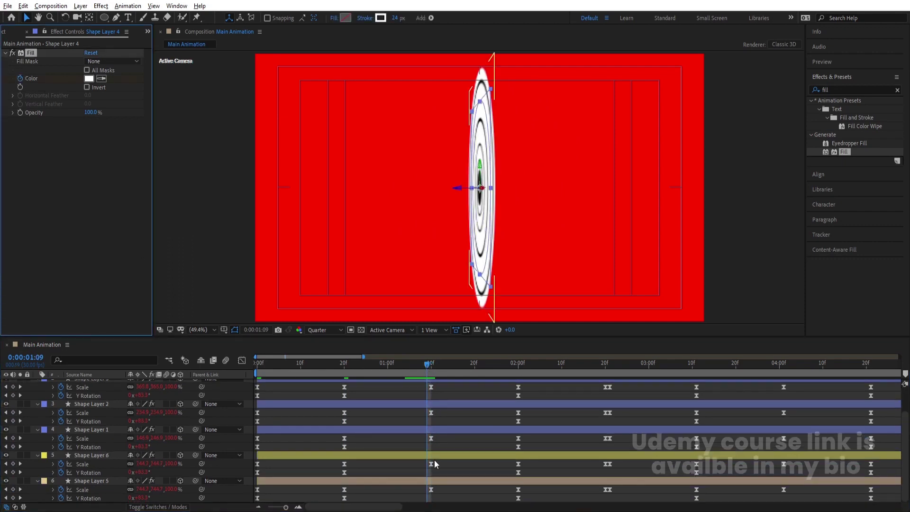
{"action": "scroll", "coordinate": [434, 460], "scroll_direction": "up", "scroll_amount": 2}
{"action": "left_click", "coordinate": [422, 383]}
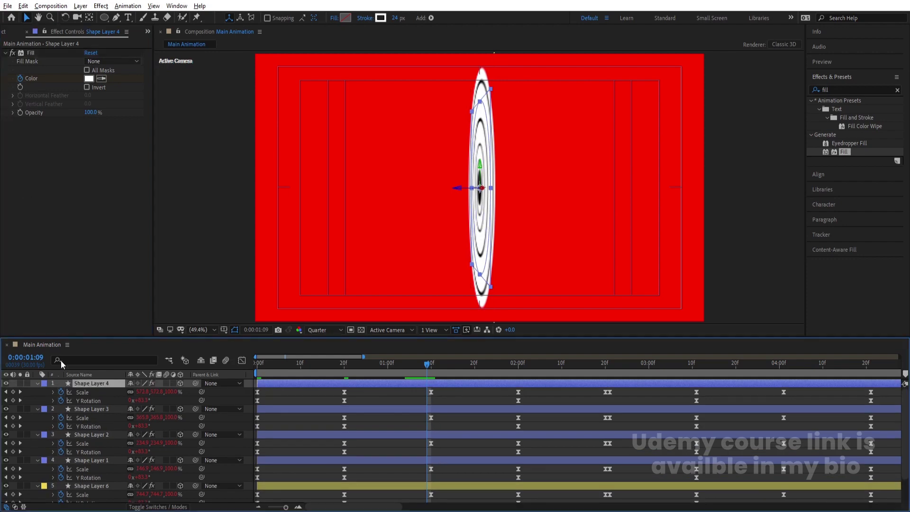
{"action": "left_click", "coordinate": [90, 408]}
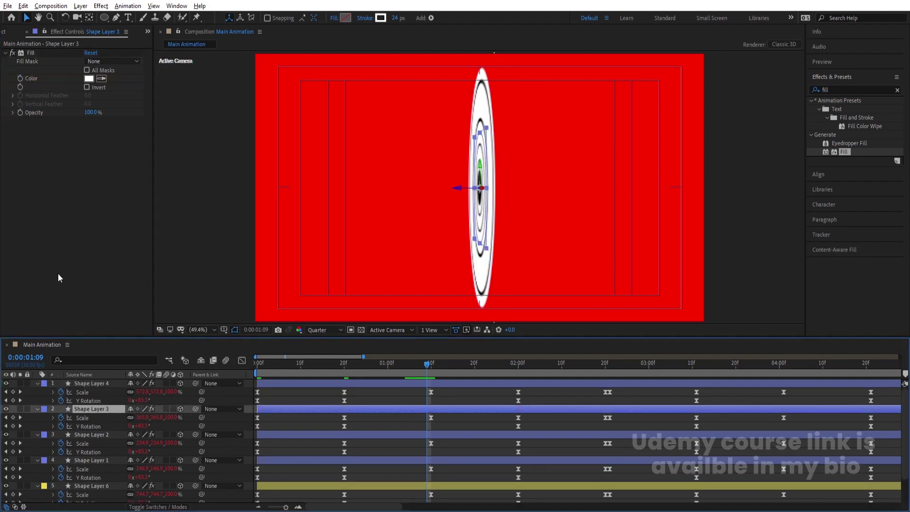
{"action": "left_click", "coordinate": [24, 79]}
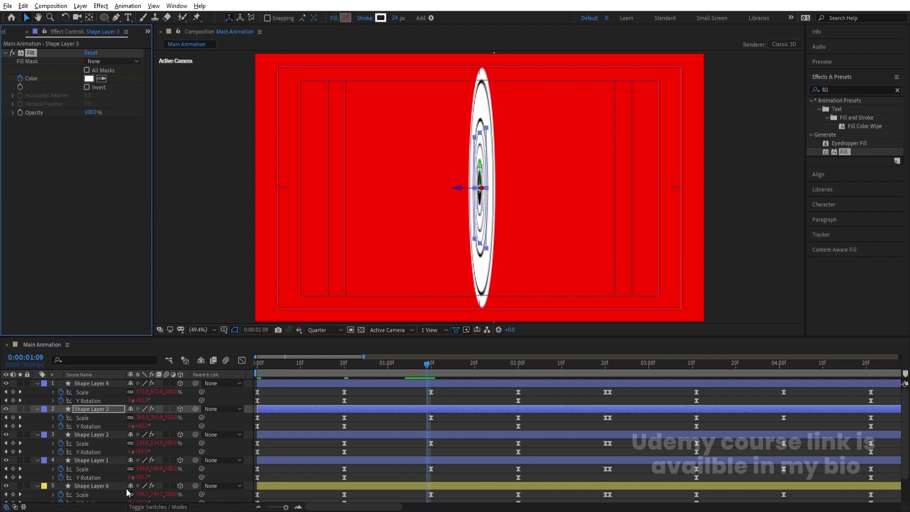
{"action": "left_click", "coordinate": [95, 434]}
{"action": "left_click", "coordinate": [20, 85]}
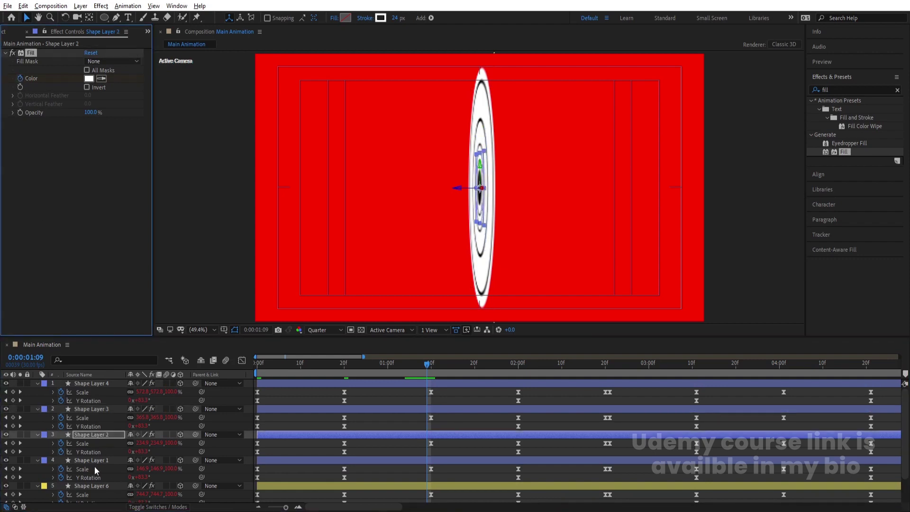
{"action": "left_click", "coordinate": [96, 461]}
{"action": "left_click", "coordinate": [21, 97]}
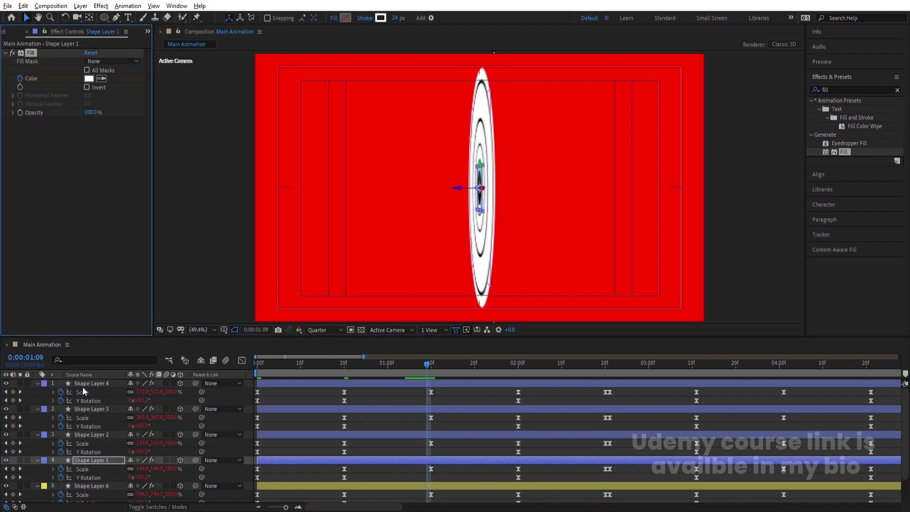
Step: Start keyframing the Fill colour of Shape Layers 6 and 5 at 0:00:01:09
{"action": "scroll", "coordinate": [81, 459], "scroll_direction": "down", "scroll_amount": 1}
{"action": "left_click", "coordinate": [81, 456]}
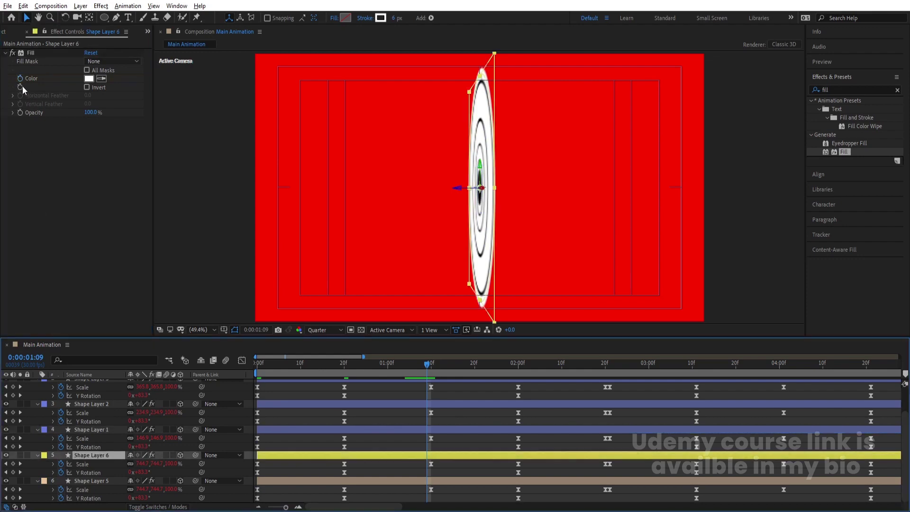
{"action": "left_click", "coordinate": [41, 166]}
{"action": "left_click", "coordinate": [90, 482]}
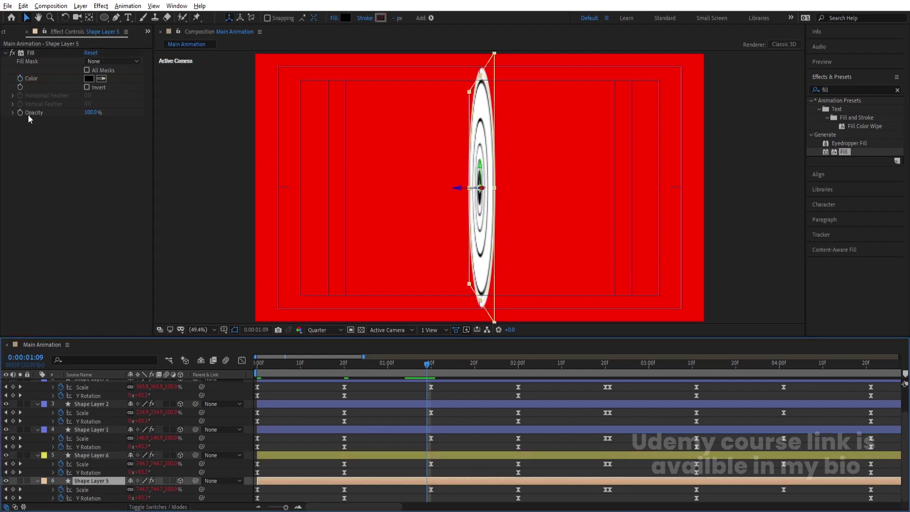
{"action": "left_click", "coordinate": [21, 84]}
Step: Reveal the keyframed properties of all layers and set Shape Layer 4's Fill colour to black at 0:00:01:10
{"action": "left_click", "coordinate": [448, 418]}
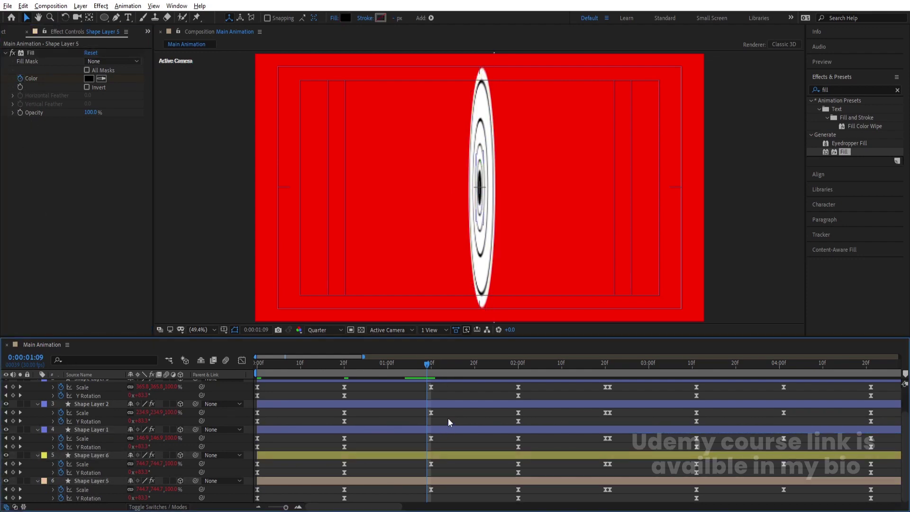
{"action": "key", "text": "u"}
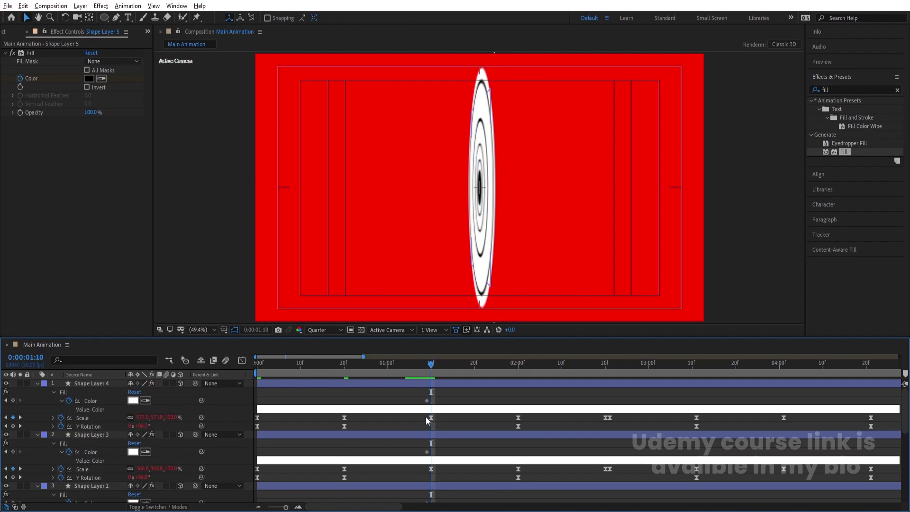
{"action": "key", "text": "Page_Down"}
{"action": "left_click", "coordinate": [133, 400]}
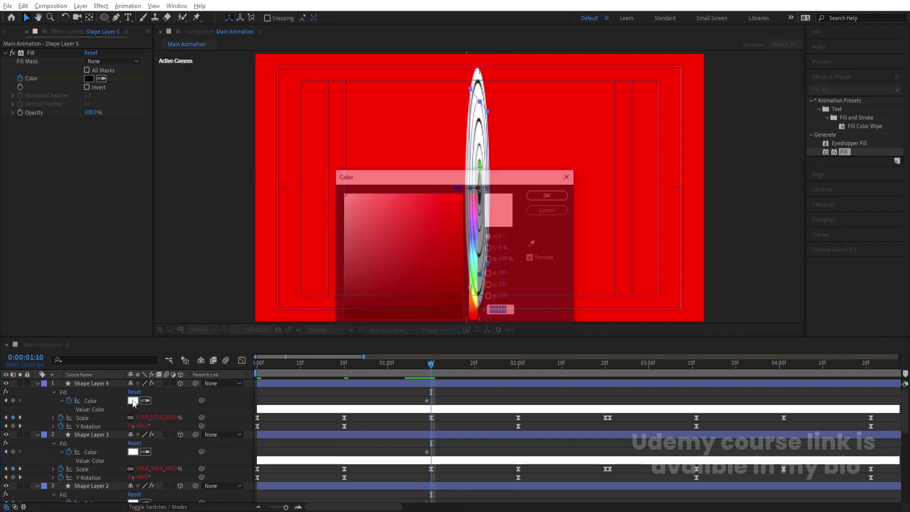
{"action": "left_click_drag", "start_coordinate": [396, 261], "coordinate": [272, 406]}
{"action": "key", "text": "Return"}
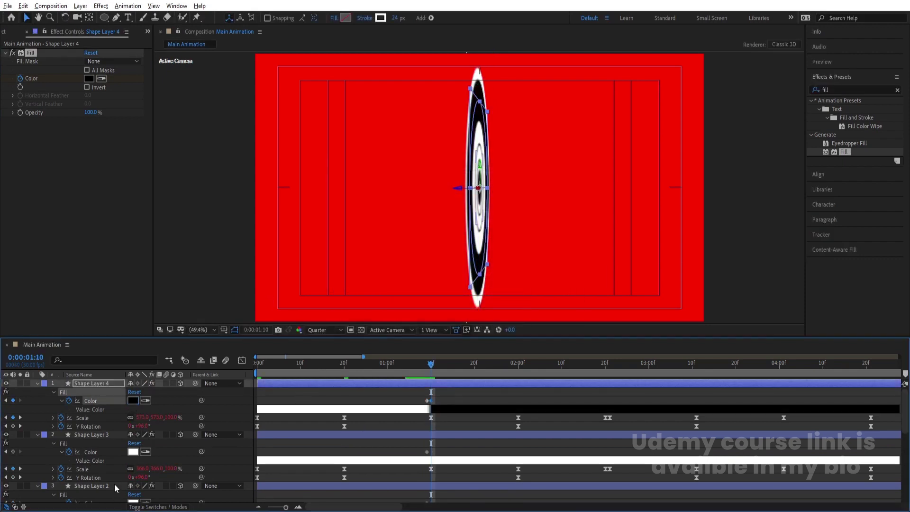
Step: Set the Fill colour of Shape Layers 3 and 2 to black (000000) at 0:00:01:10
{"action": "left_click", "coordinate": [133, 451]}
{"action": "left_click", "coordinate": [349, 308]}
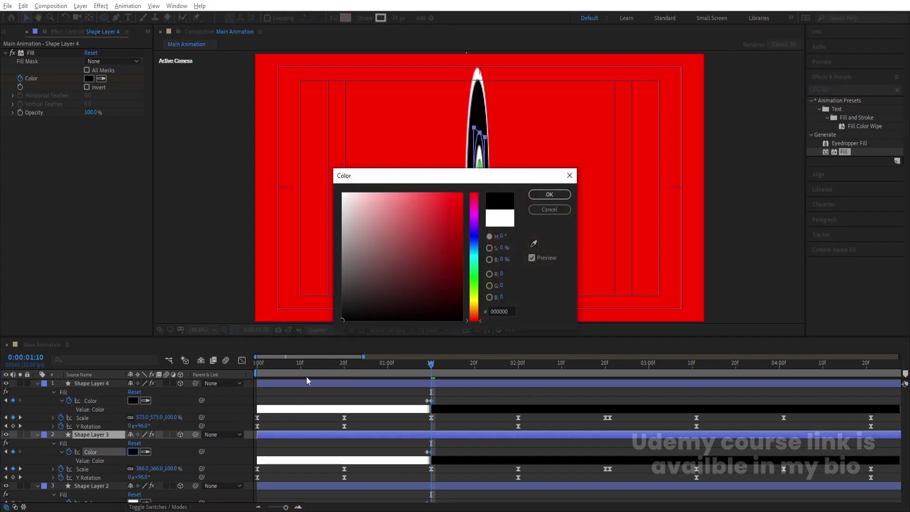
{"action": "key", "text": "Return"}
{"action": "scroll", "coordinate": [442, 448], "scroll_direction": "down", "scroll_amount": 2}
{"action": "scroll", "coordinate": [441, 451], "scroll_direction": "up", "scroll_amount": 1}
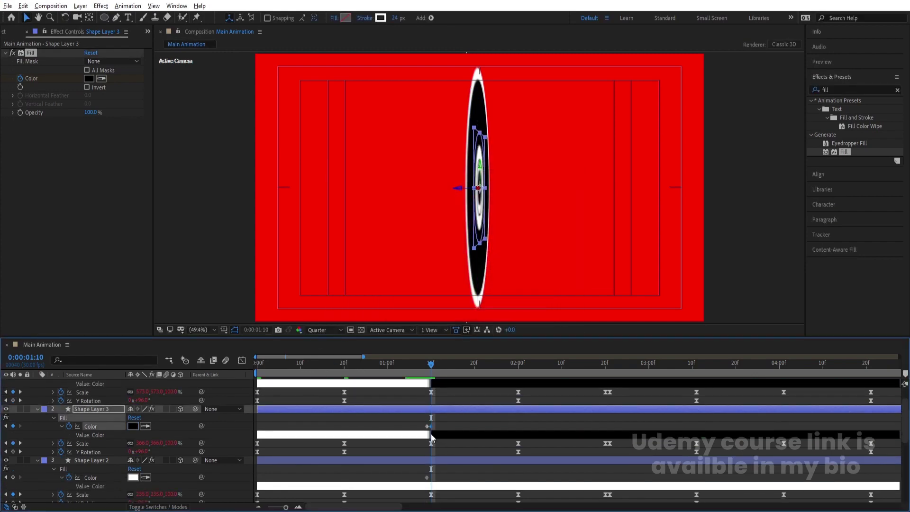
{"action": "left_click", "coordinate": [96, 462]}
{"action": "left_click", "coordinate": [132, 477]}
{"action": "left_click_drag", "start_coordinate": [435, 281], "coordinate": [284, 365]}
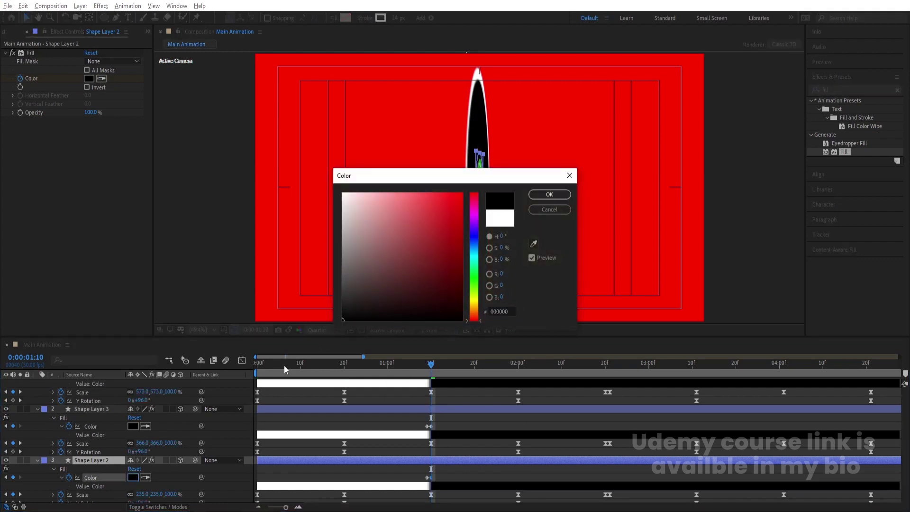
{"action": "key", "text": "Return"}
Step: Set the Fill colour of Shape Layers 1 and 6 to black at 0:00:01:10
{"action": "scroll", "coordinate": [204, 474], "scroll_direction": "down", "scroll_amount": 1}
{"action": "scroll", "coordinate": [133, 491], "scroll_direction": "down", "scroll_amount": 3}
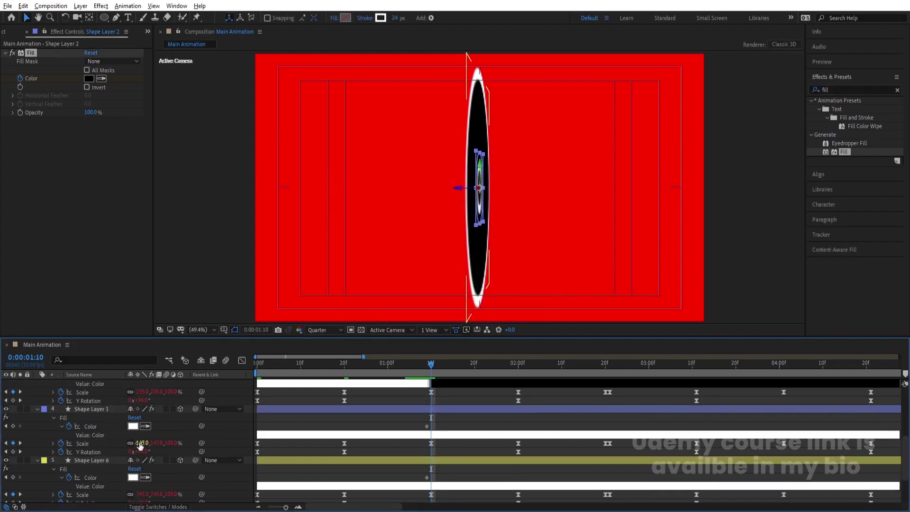
{"action": "left_click", "coordinate": [132, 426]}
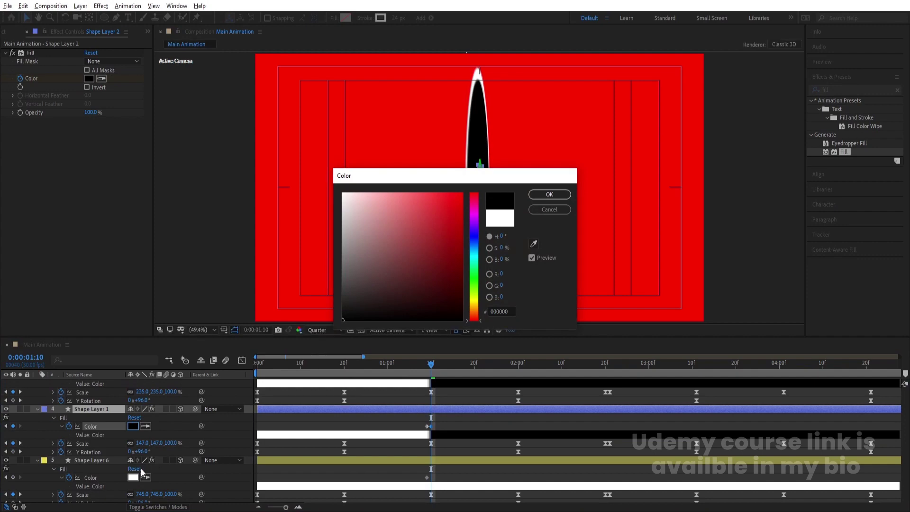
{"action": "key", "text": "Return"}
{"action": "left_click", "coordinate": [97, 459]}
{"action": "left_click", "coordinate": [133, 478]}
{"action": "left_click_drag", "start_coordinate": [351, 313], "coordinate": [334, 332]}
{"action": "key", "text": "Return"}
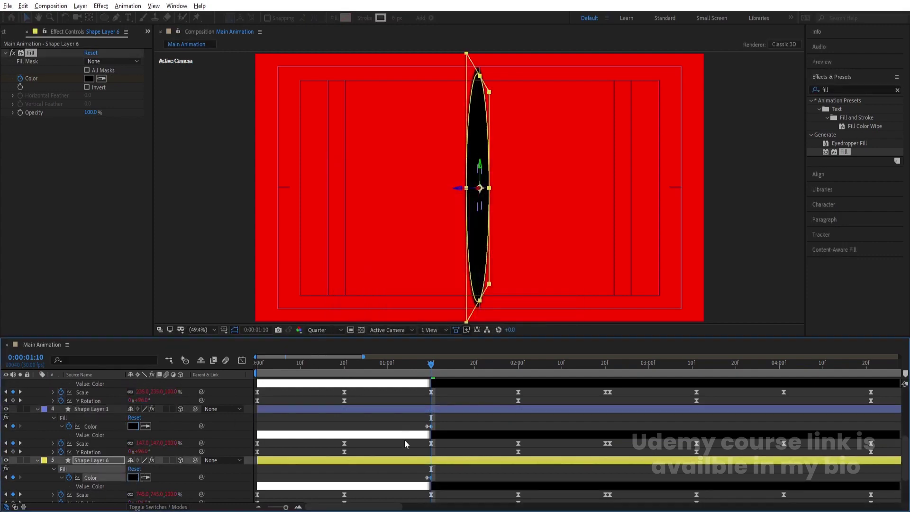
Step: Set Shape Layer 5's Fill colour to white at 0:00:01:10
{"action": "scroll", "coordinate": [417, 450], "scroll_direction": "down", "scroll_amount": 2}
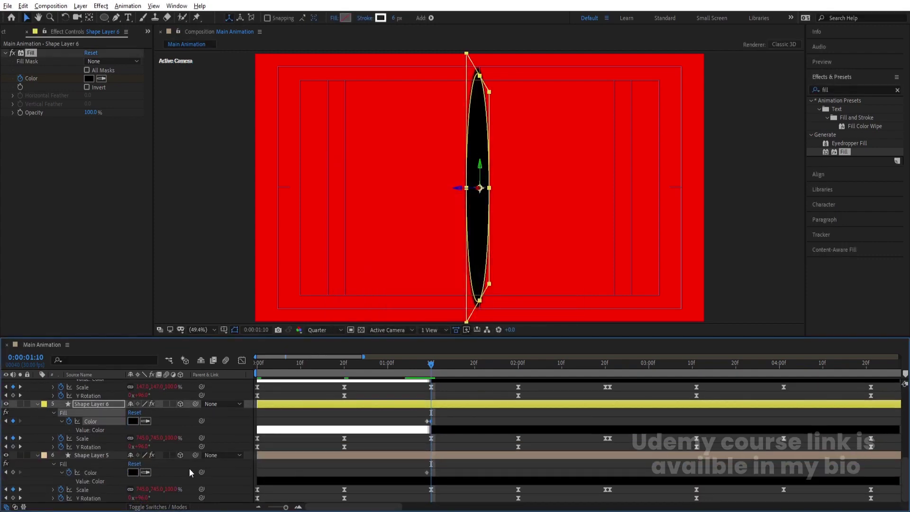
{"action": "left_click", "coordinate": [105, 457]}
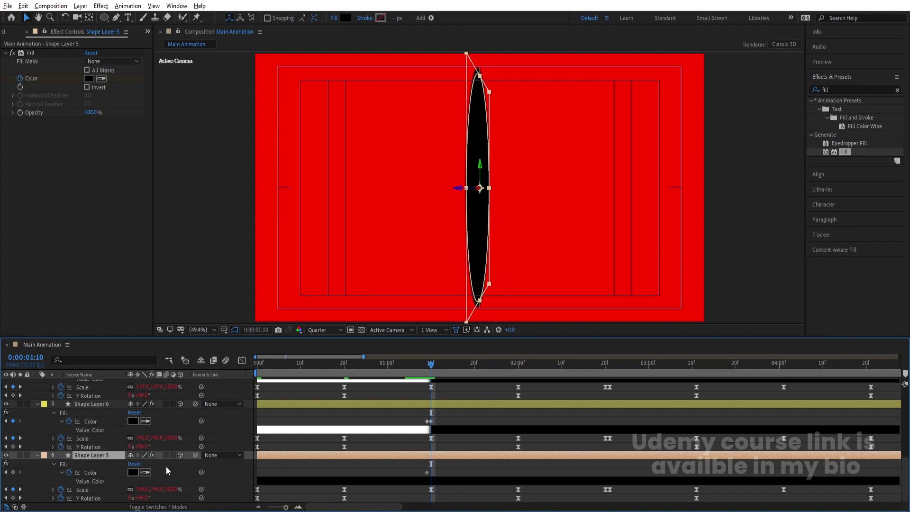
{"action": "left_click", "coordinate": [132, 472]}
{"action": "left_click_drag", "start_coordinate": [370, 223], "coordinate": [289, 145]}
{"action": "key", "text": "Return"}
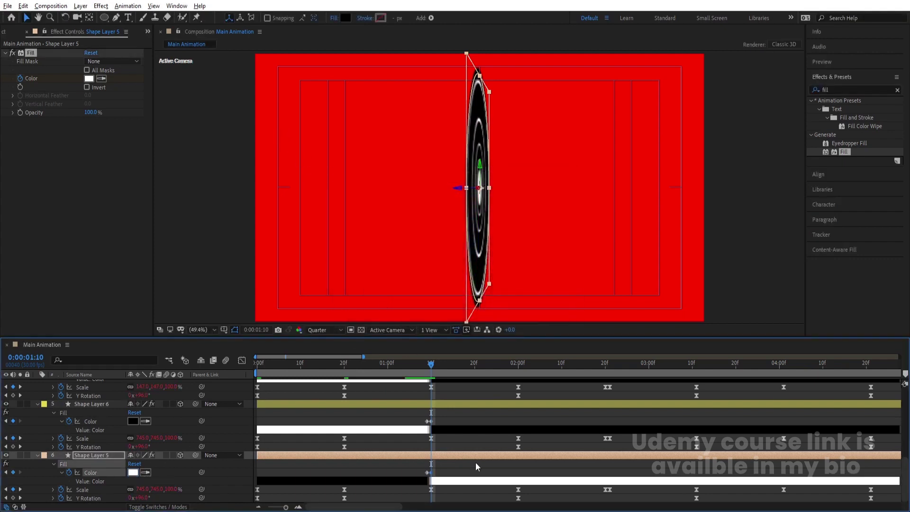
Step: Play the animation from before the first flip to check the colour change
{"action": "left_click_drag", "start_coordinate": [431, 364], "coordinate": [369, 362]}
{"action": "key", "text": "space"}
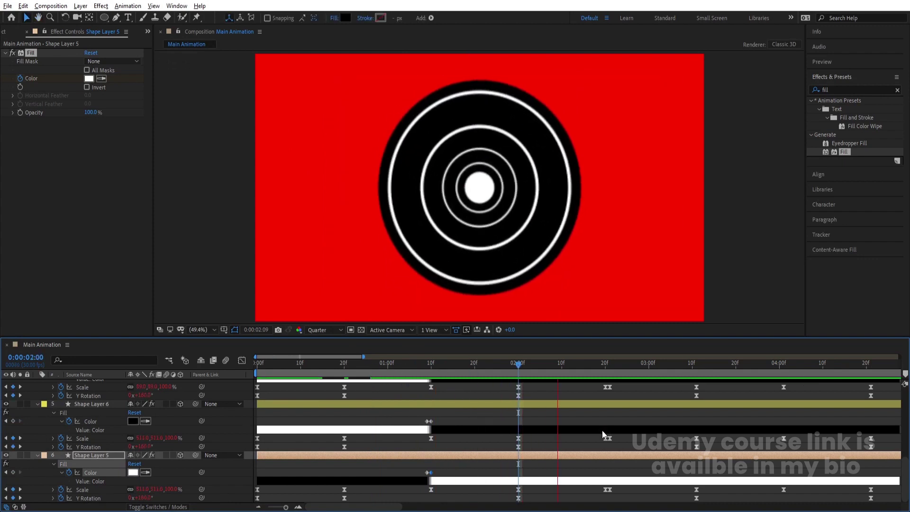
{"action": "scroll", "coordinate": [655, 436], "scroll_direction": "up", "scroll_amount": 2}
{"action": "scroll", "coordinate": [655, 436], "scroll_direction": "down", "scroll_amount": 2}
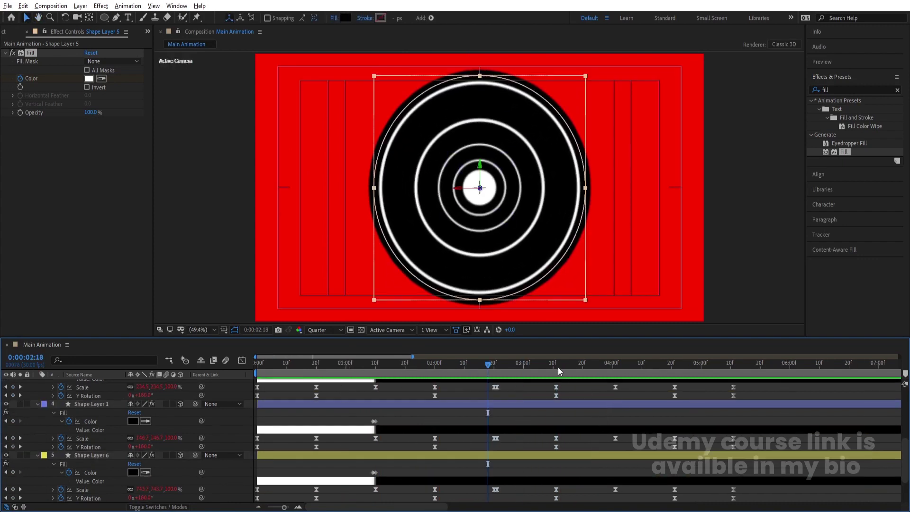
Step: Place the playhead at 0:00:04:00 and add a keyframe for Shape Layer 4's black Fill colour
{"action": "left_click_drag", "start_coordinate": [559, 367], "coordinate": [614, 378]}
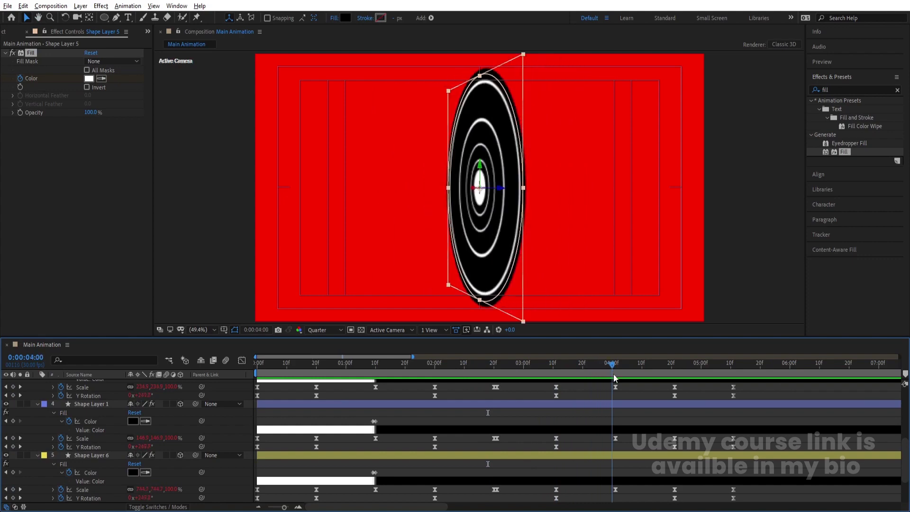
{"action": "scroll", "coordinate": [624, 393], "scroll_direction": "up", "scroll_amount": 3}
{"action": "scroll", "coordinate": [625, 393], "scroll_direction": "up", "scroll_amount": 2}
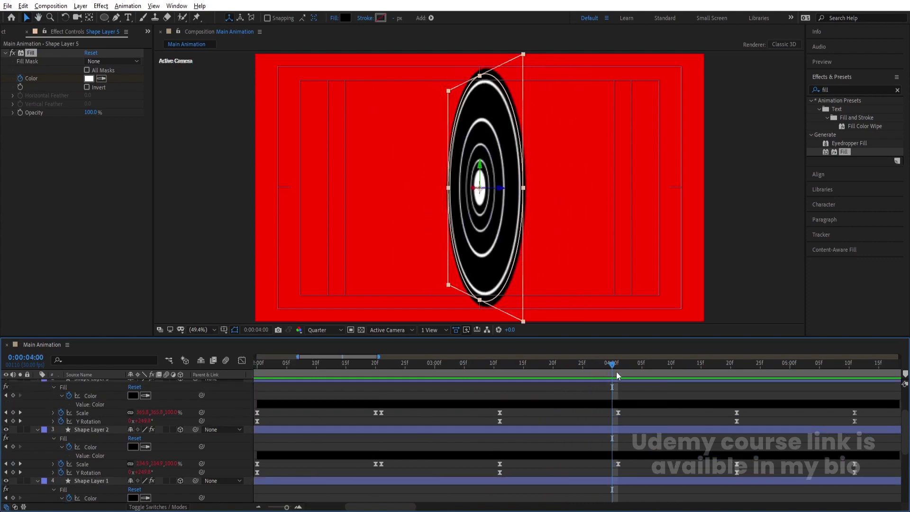
{"action": "scroll", "coordinate": [87, 398], "scroll_direction": "up", "scroll_amount": 2}
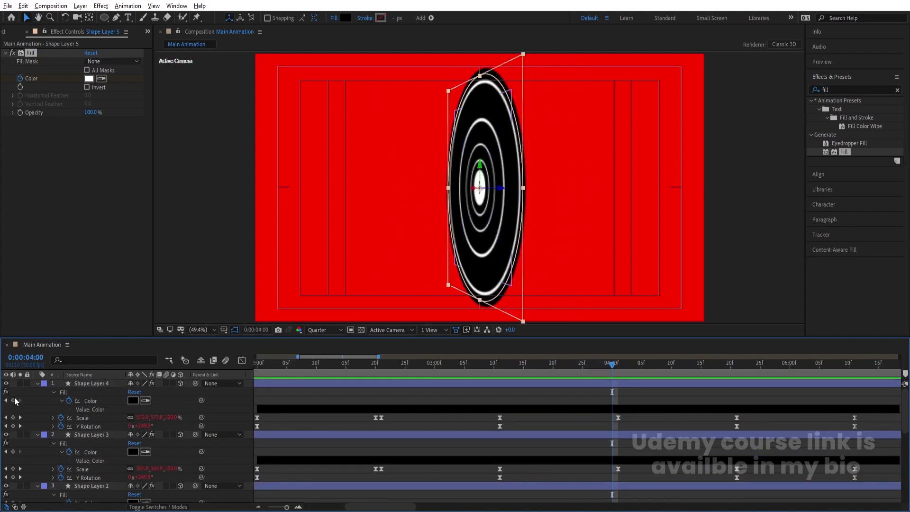
{"action": "left_click", "coordinate": [14, 400]}
Step: Set Shape Layer 4's Fill colour to white (FFFFFF) one frame further on, at 0:00:04:01
{"action": "key", "text": "Page_Down"}
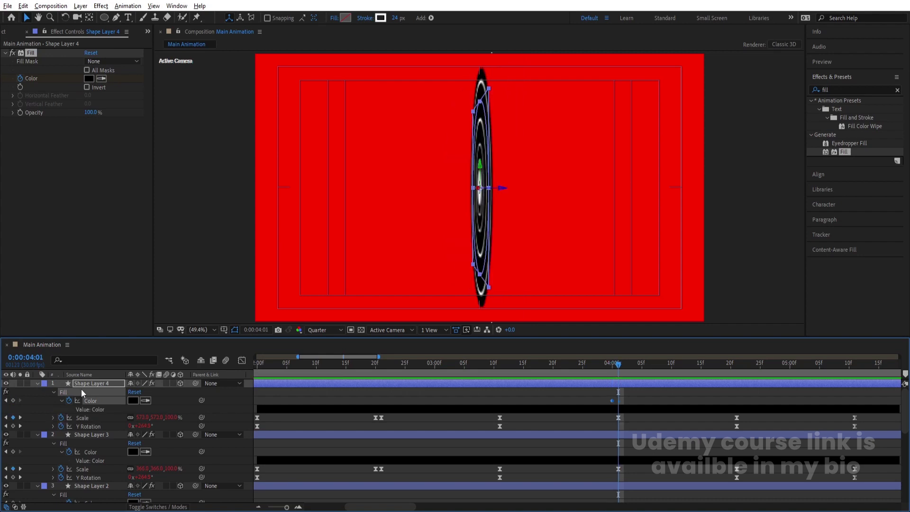
{"action": "left_click", "coordinate": [133, 400]}
{"action": "left_click_drag", "start_coordinate": [414, 213], "coordinate": [317, 158]}
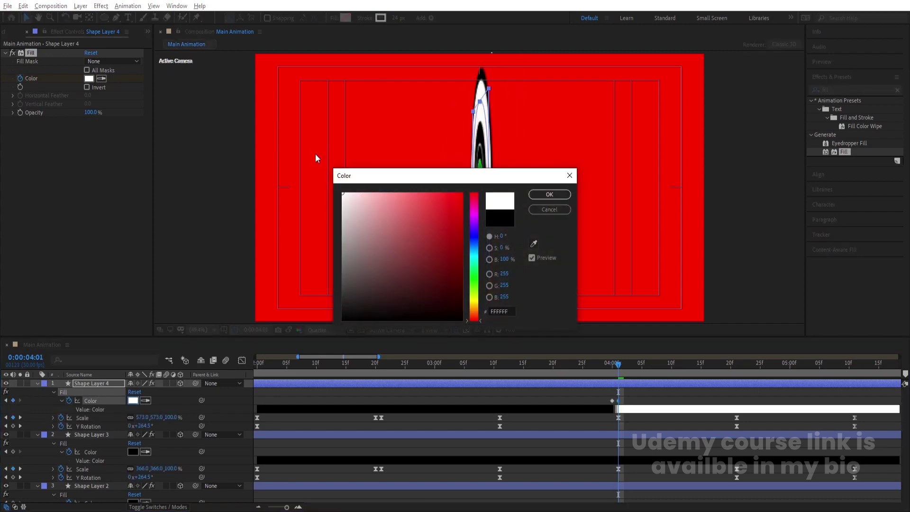
{"action": "key", "text": "Return"}
Step: Keyframe Shape Layer 3's black Fill at 0:00:04:00, and at 0:00:04:01 sample the white of Shape Layer 4's Fill for it
{"action": "key", "text": "Page_Up"}
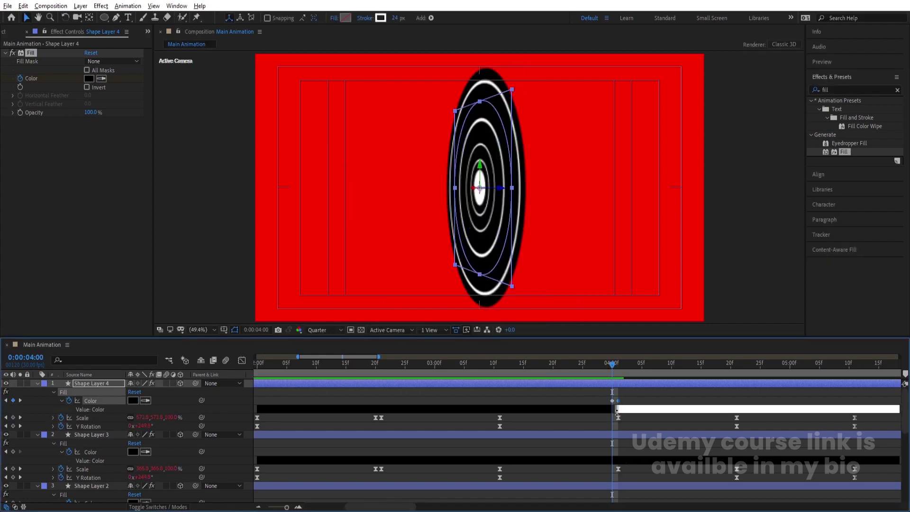
{"action": "left_click", "coordinate": [97, 435]}
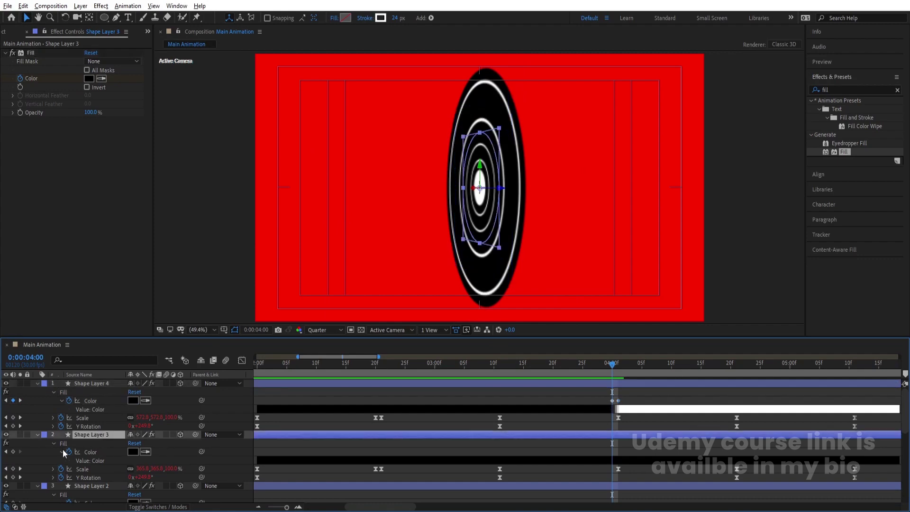
{"action": "left_click", "coordinate": [13, 453]}
{"action": "key", "text": "Page_Down"}
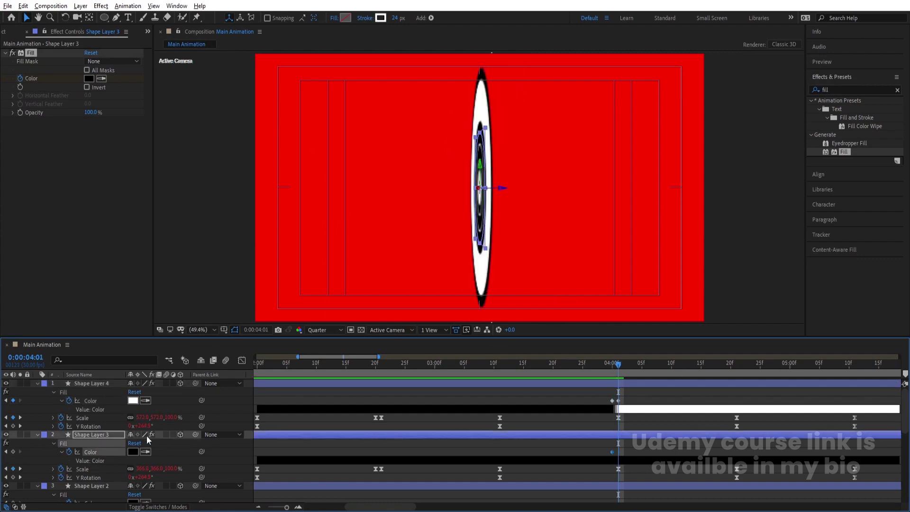
{"action": "left_click", "coordinate": [147, 452]}
{"action": "left_click", "coordinate": [141, 394]}
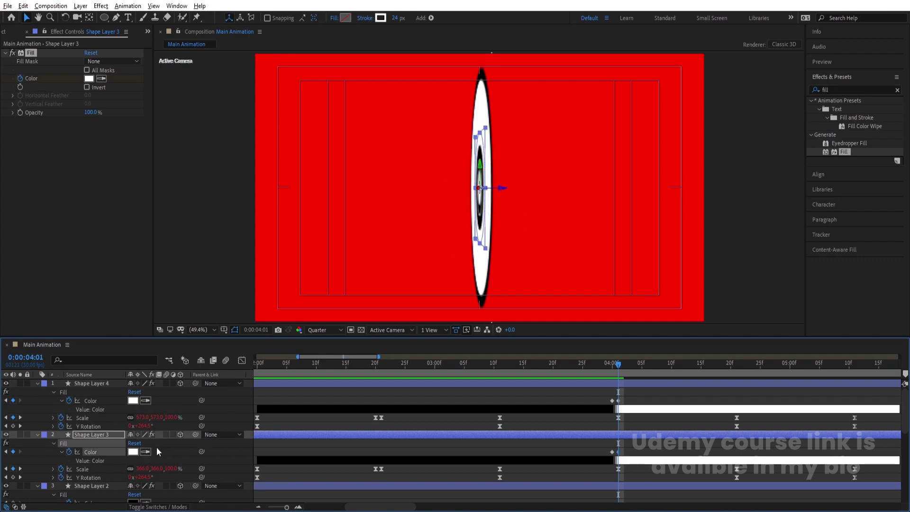
Step: Copy Shape Layer 3's black and white Fill Color keyframes and paste them onto Shape Layer 2's Fill at 0:00:04:00
{"action": "scroll", "coordinate": [684, 435], "scroll_direction": "down", "scroll_amount": 2}
{"action": "left_click", "coordinate": [611, 401]}
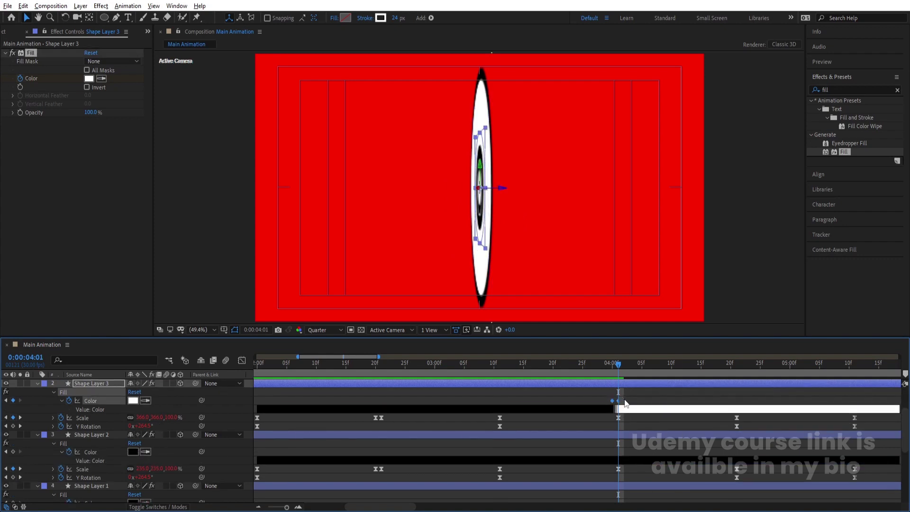
{"action": "key", "text": "Page_Up"}
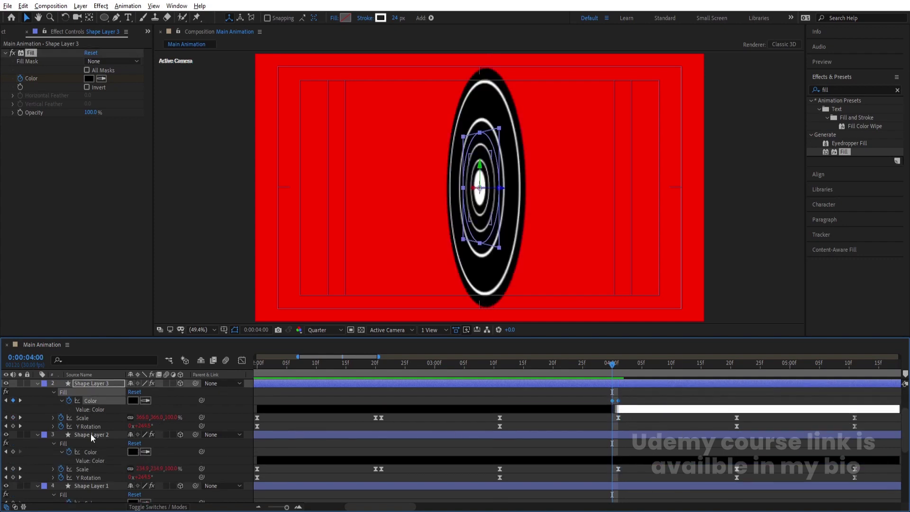
{"action": "left_click", "coordinate": [95, 451]}
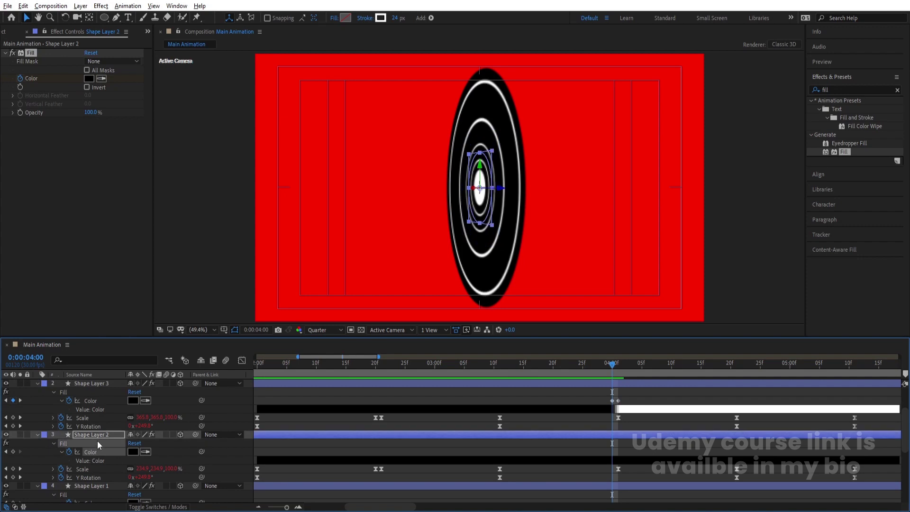
{"action": "key", "text": "minus"}
{"action": "key", "text": "ctrl+v"}
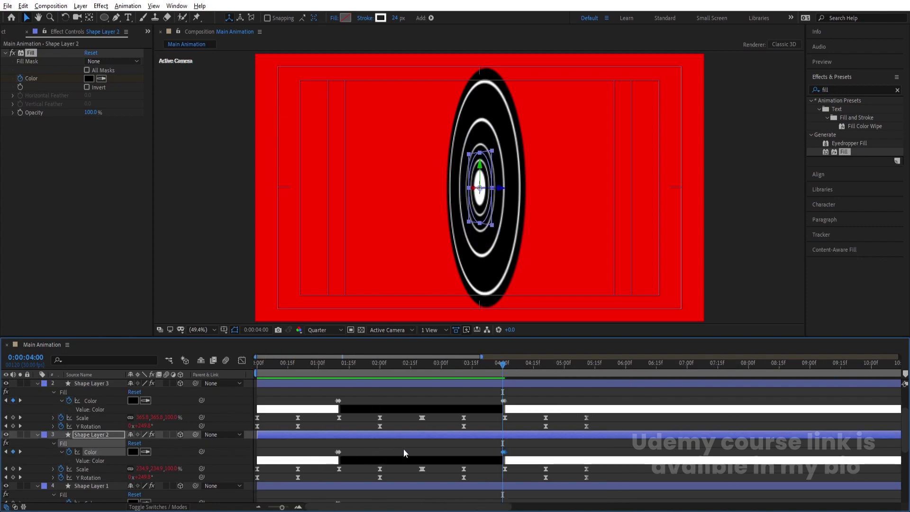
Step: Paste the copied black-to-white Fill Color keyframes at 0:00:04:00 onto Shape Layer 1 and Shape Layer 6
{"action": "scroll", "coordinate": [327, 446], "scroll_direction": "down", "scroll_amount": 2}
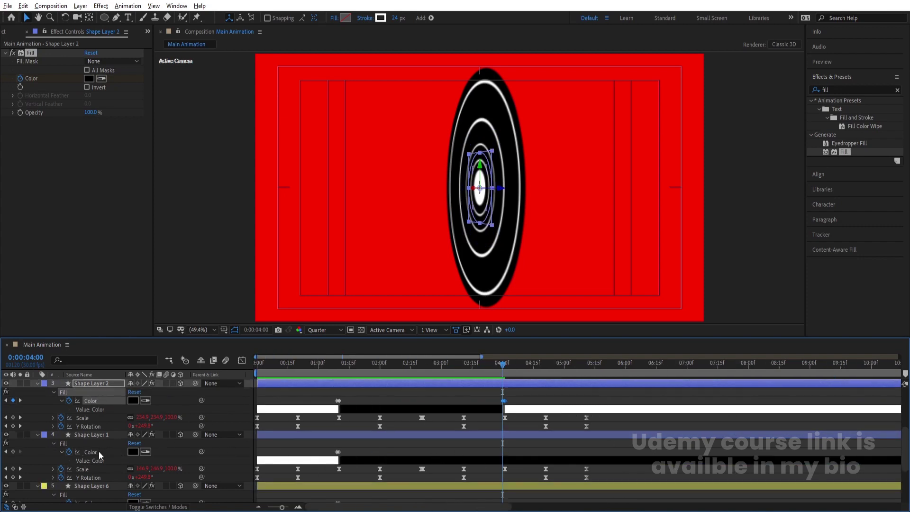
{"action": "left_click", "coordinate": [99, 452]}
{"action": "key", "text": "ctrl+v"}
{"action": "scroll", "coordinate": [107, 447], "scroll_direction": "down", "scroll_amount": 2}
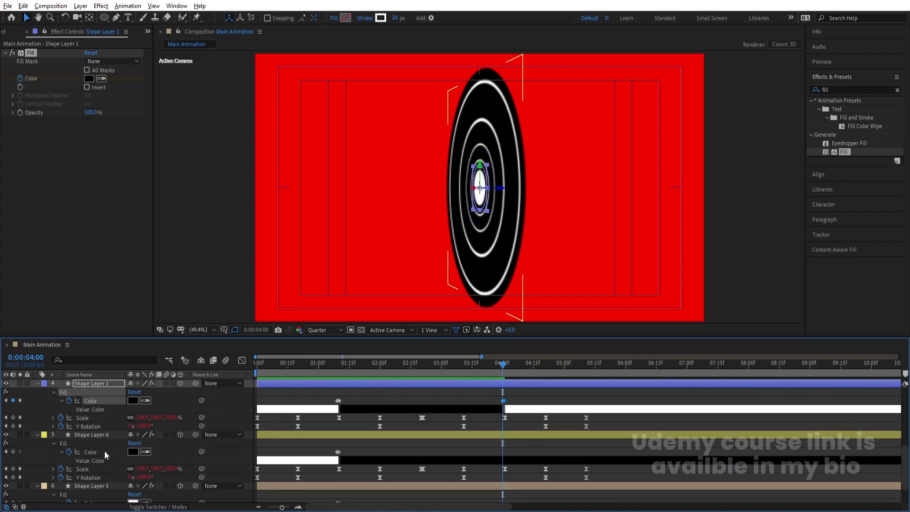
{"action": "left_click", "coordinate": [96, 453]}
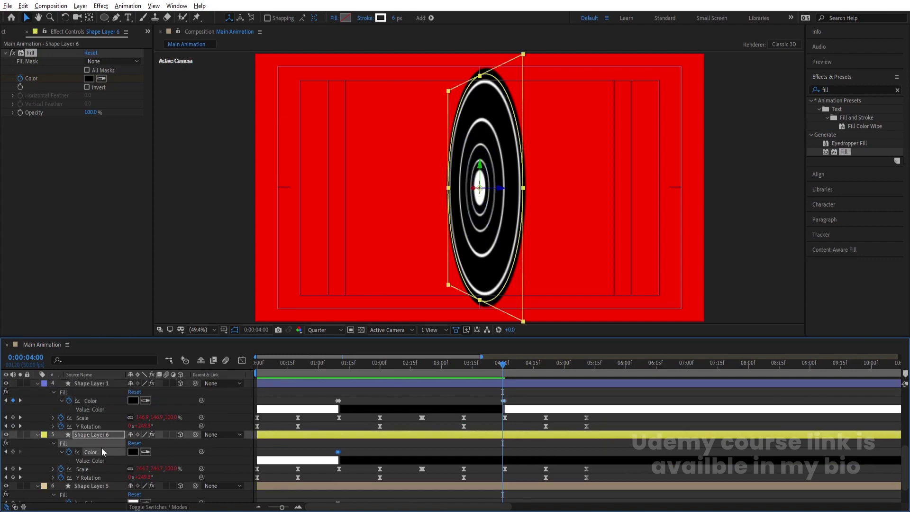
{"action": "key", "text": "ctrl+v"}
Step: Keyframe Shape Layer 5's white Fill colour at 0:00:04:00 and set it to black one frame further on, at 0:00:04:01
{"action": "scroll", "coordinate": [101, 447], "scroll_direction": "down", "scroll_amount": 2}
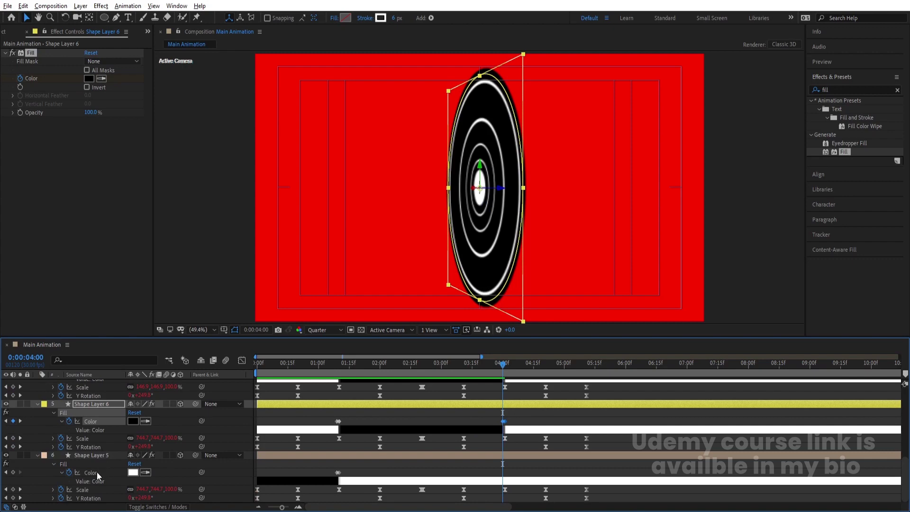
{"action": "left_click", "coordinate": [97, 471]}
{"action": "left_click", "coordinate": [88, 453]}
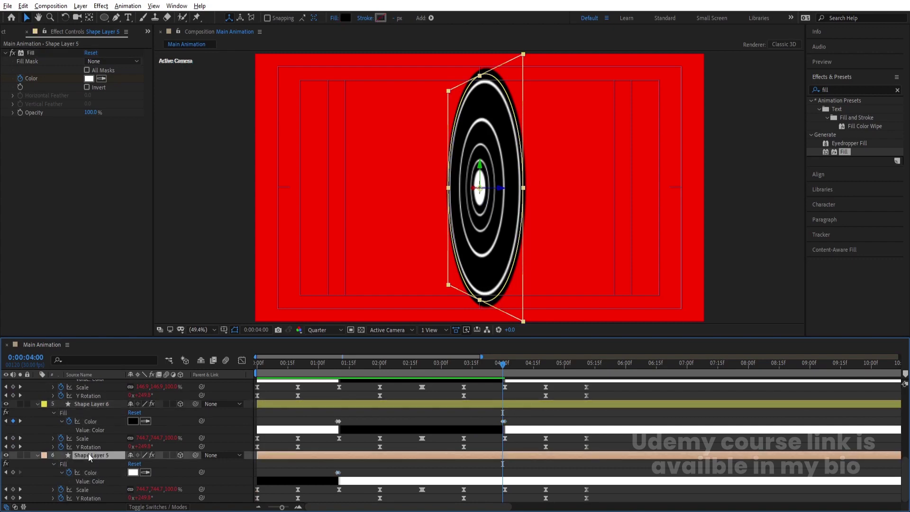
{"action": "left_click", "coordinate": [13, 472]}
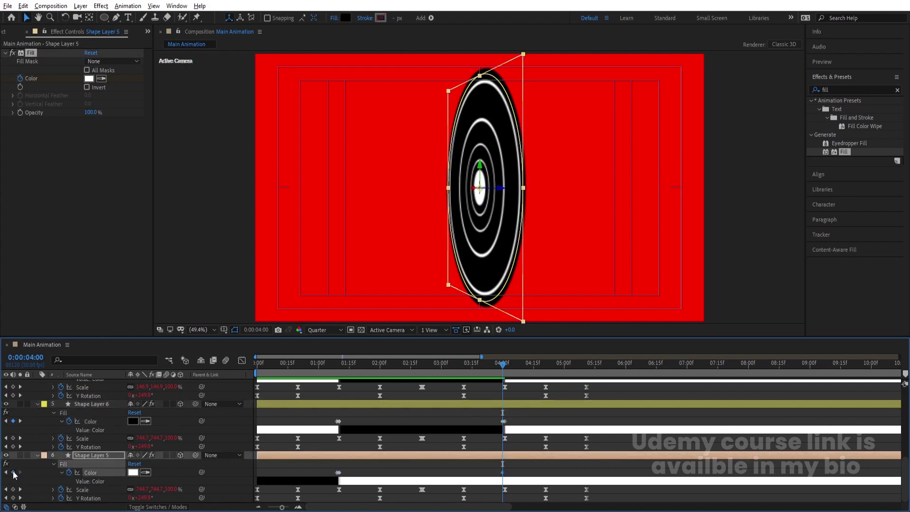
{"action": "key", "text": "Page_Down"}
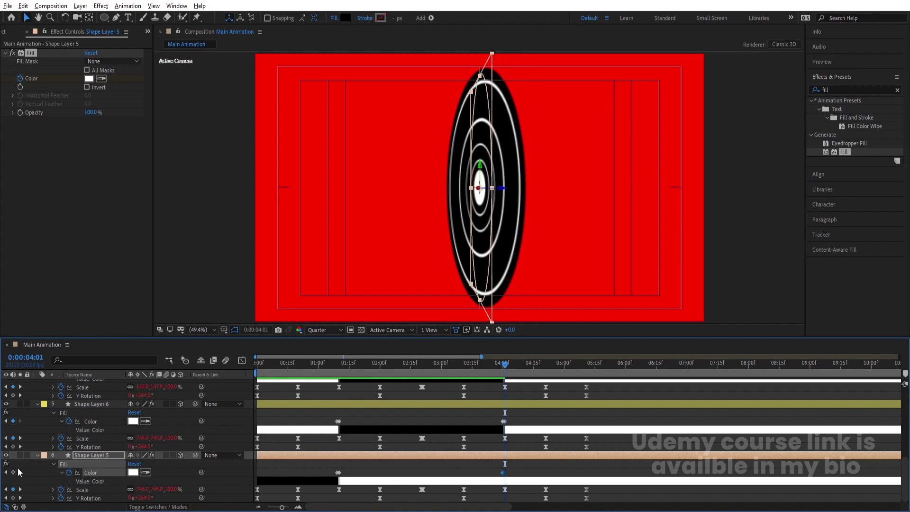
{"action": "left_click", "coordinate": [133, 473]}
{"action": "left_click", "coordinate": [409, 317]}
{"action": "key", "text": "Return"}
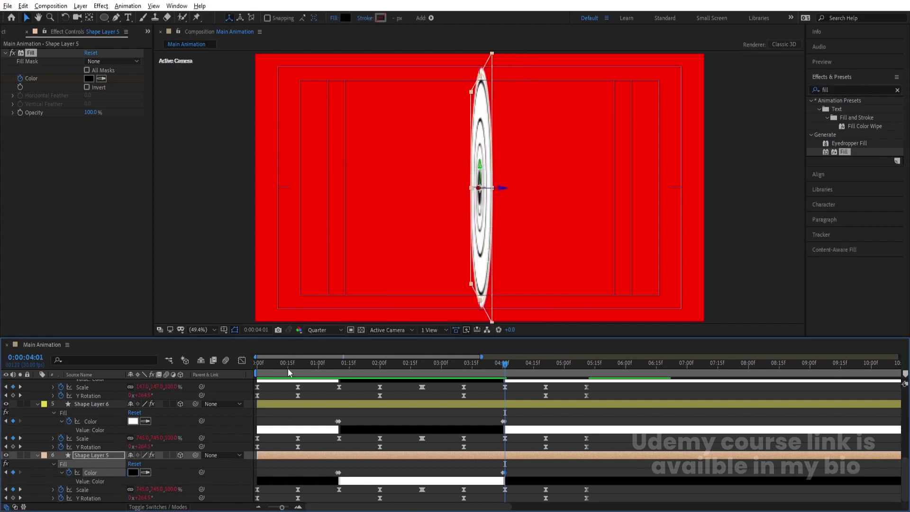
Step: Add Fill Color keyframes at 0:00:00:00 for Shape Layers 4, 3 and 2
{"action": "key", "text": "Home"}
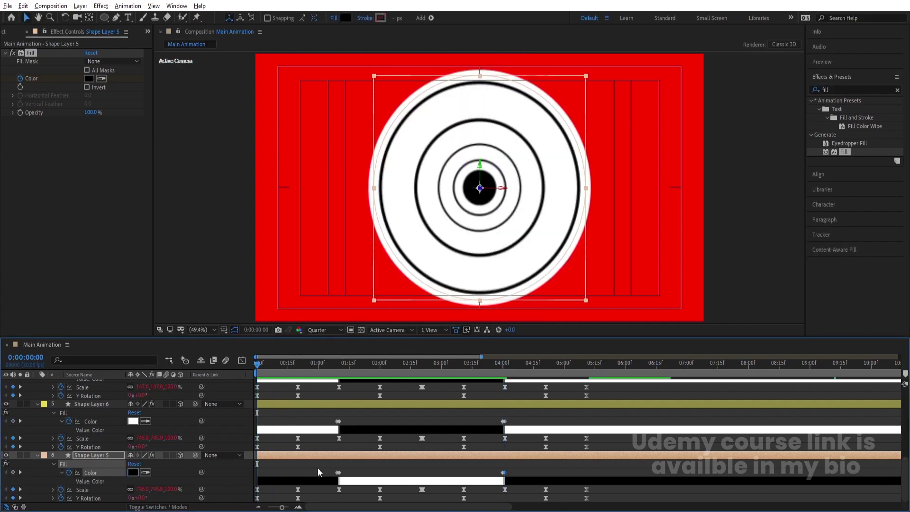
{"action": "scroll", "coordinate": [495, 456], "scroll_direction": "up", "scroll_amount": 7}
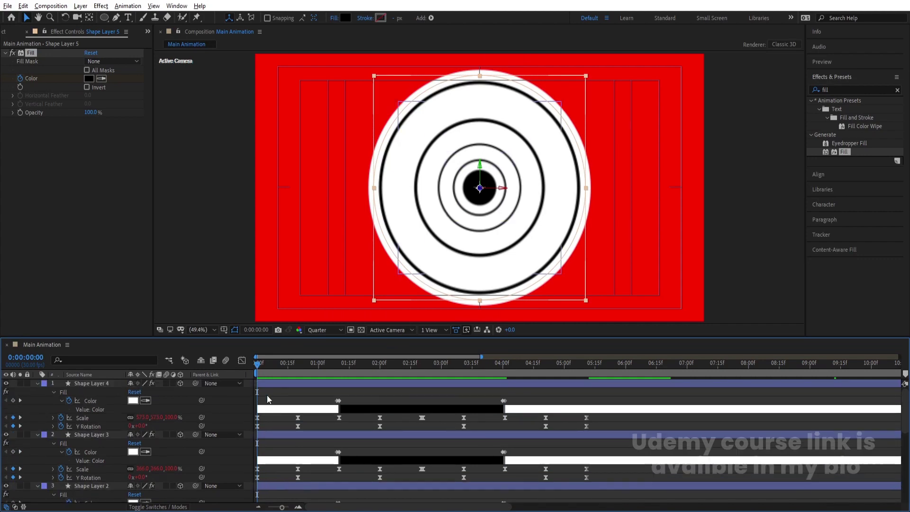
{"action": "left_click", "coordinate": [273, 403]}
{"action": "left_click", "coordinate": [13, 401]}
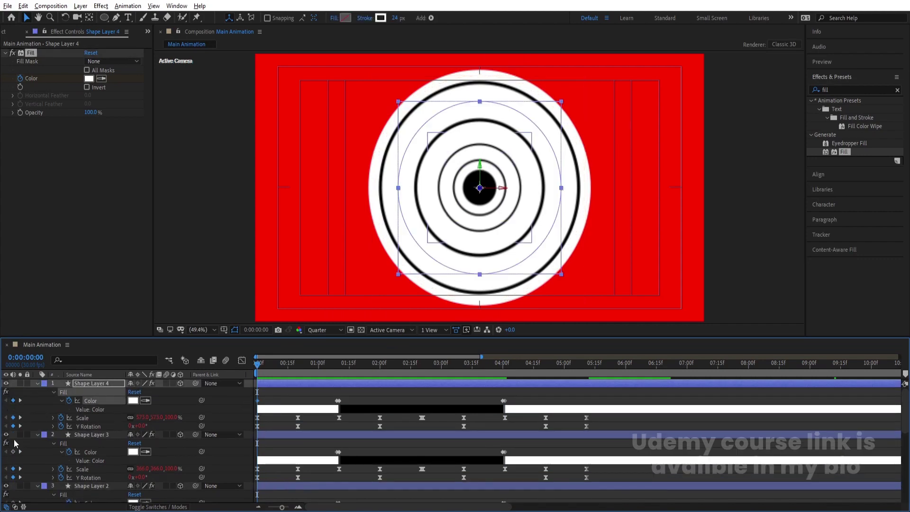
{"action": "left_click", "coordinate": [13, 452]}
{"action": "scroll", "coordinate": [14, 455], "scroll_direction": "down", "scroll_amount": 2}
{"action": "left_click", "coordinate": [13, 452]}
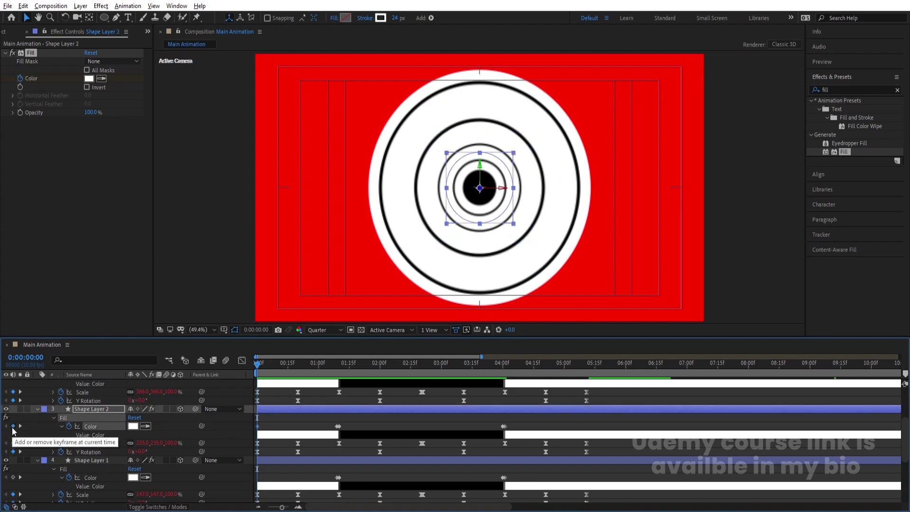
Step: Add Fill Color keyframes at 0:00:00:00 for Shape Layers 1, 6 and 5
{"action": "scroll", "coordinate": [15, 451], "scroll_direction": "down", "scroll_amount": 3}
{"action": "left_click", "coordinate": [13, 452]}
{"action": "left_click", "coordinate": [12, 401]}
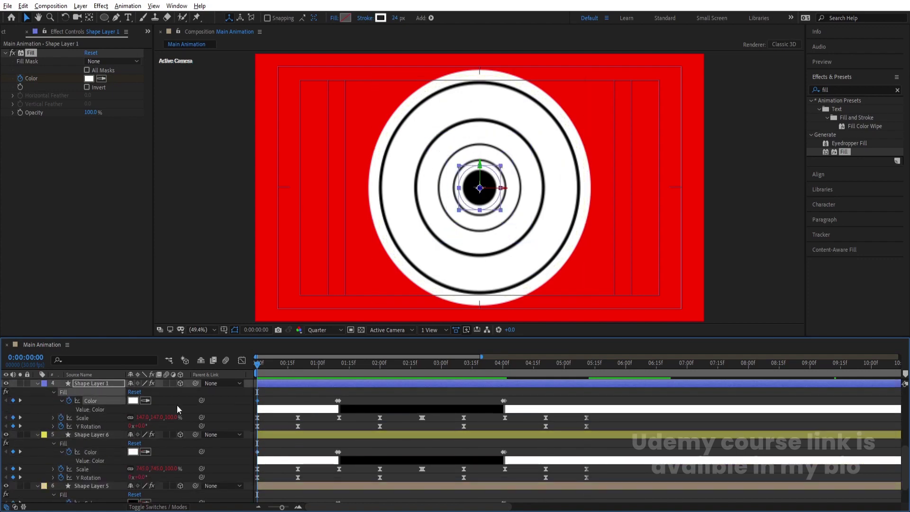
{"action": "scroll", "coordinate": [254, 416], "scroll_direction": "down", "scroll_amount": 3}
{"action": "left_click", "coordinate": [13, 472]}
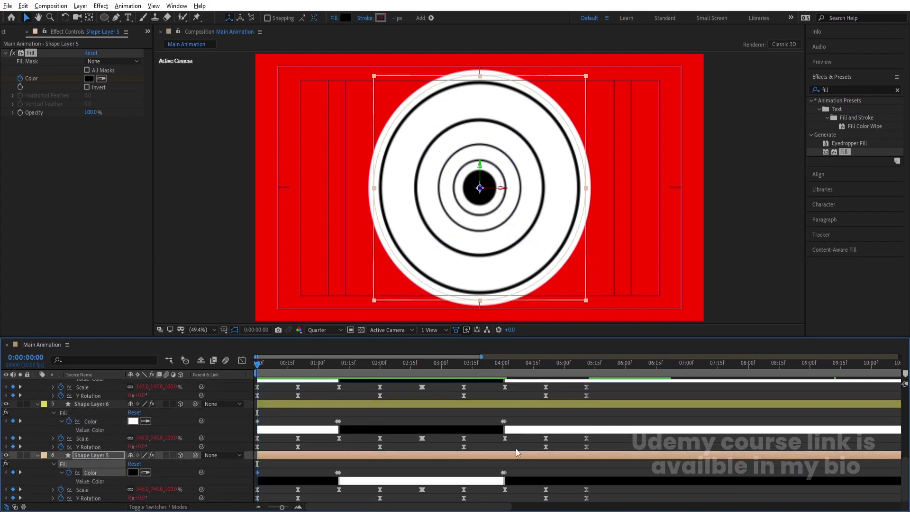
Step: Place the playhead on the last Scale keyframes at 0:00:05:11 and add Fill Color keyframes for Shape Layers 4, 3 and 2
{"action": "left_click_drag", "start_coordinate": [581, 369], "coordinate": [587, 370]}
{"action": "scroll", "coordinate": [594, 430], "scroll_direction": "up", "scroll_amount": 8}
{"action": "left_click", "coordinate": [22, 407]}
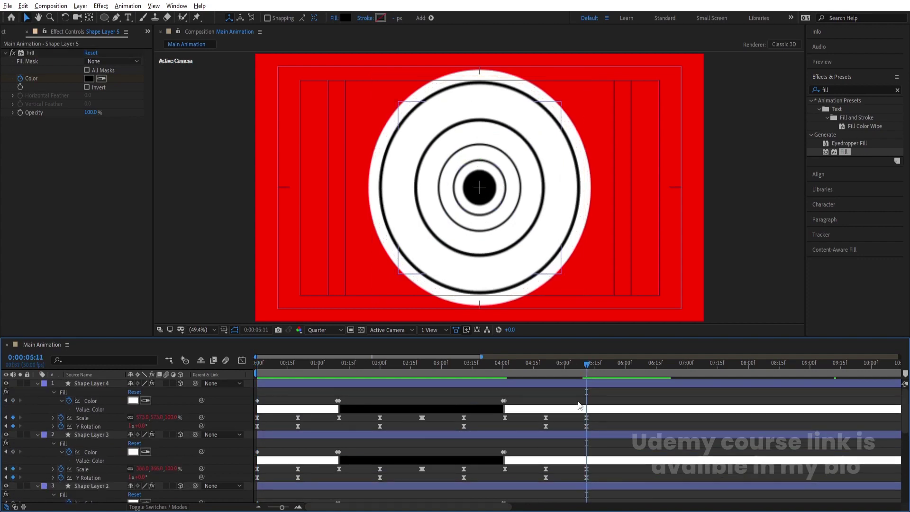
{"action": "left_click", "coordinate": [13, 401]}
{"action": "left_click", "coordinate": [12, 451]}
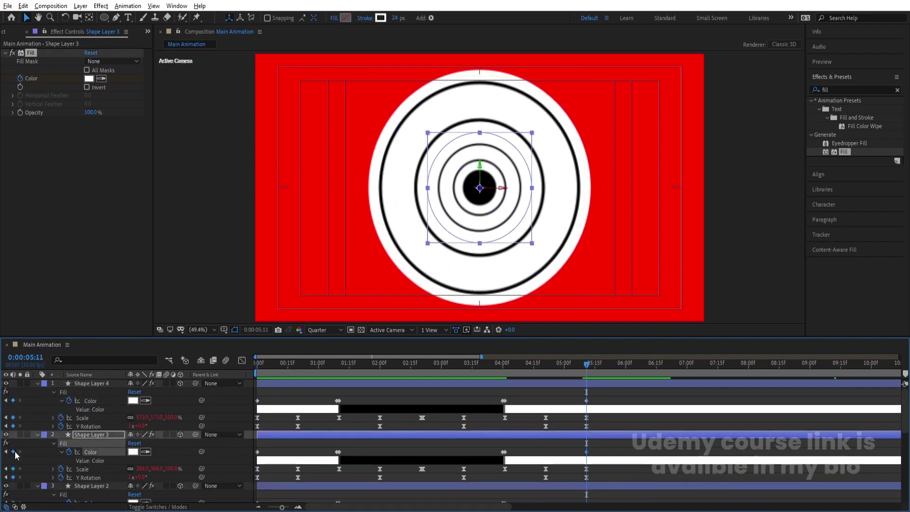
{"action": "scroll", "coordinate": [13, 453], "scroll_direction": "down", "scroll_amount": 2}
{"action": "left_click", "coordinate": [13, 452]}
Step: Add Fill Color keyframes at 0:00:05:11 for Shape Layers 1, 6 and 5
{"action": "scroll", "coordinate": [14, 453], "scroll_direction": "down", "scroll_amount": 4}
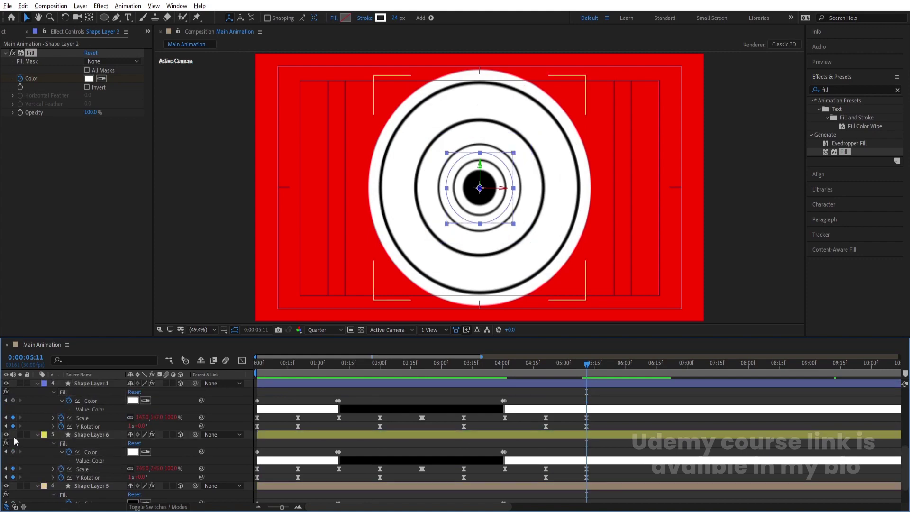
{"action": "left_click", "coordinate": [13, 401]}
{"action": "left_click", "coordinate": [13, 451]}
{"action": "scroll", "coordinate": [23, 457], "scroll_direction": "down", "scroll_amount": 2}
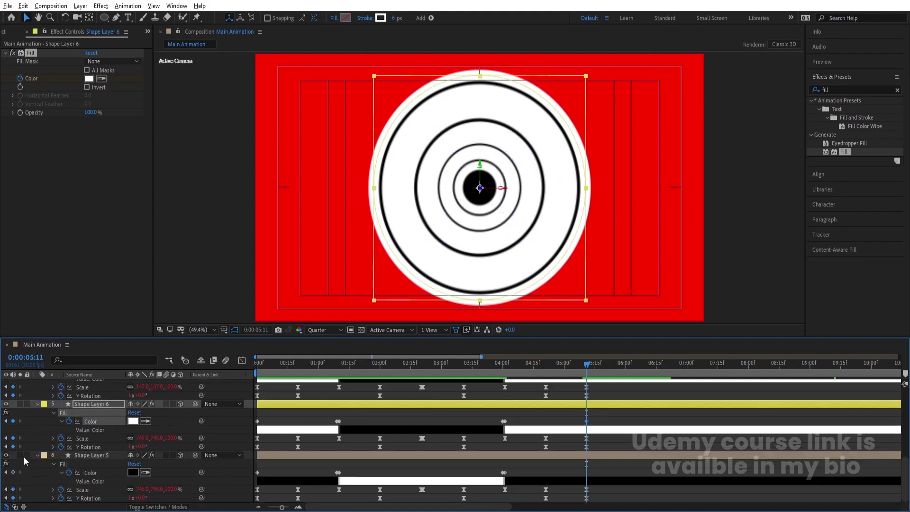
{"action": "left_click", "coordinate": [13, 473]}
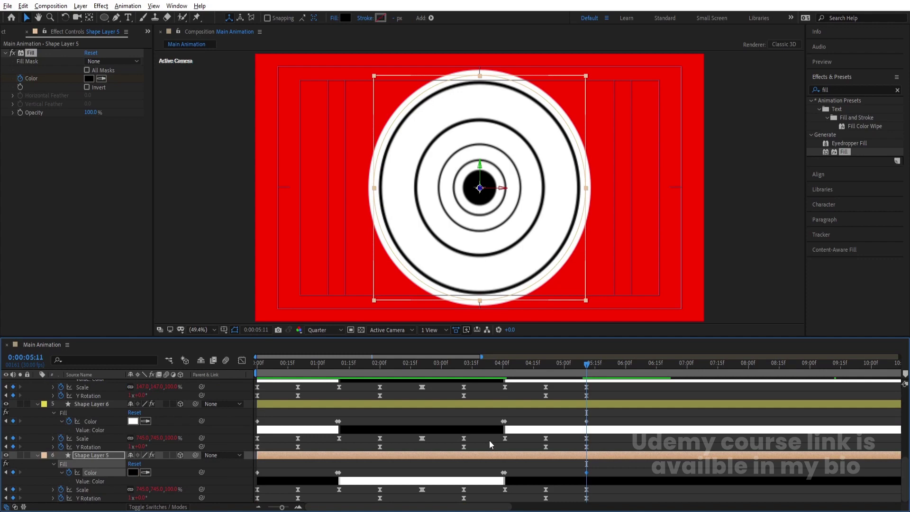
Step: Add the expression loopOut() to Shape Layer 5's Fill Color
{"action": "key", "text": "minus"}
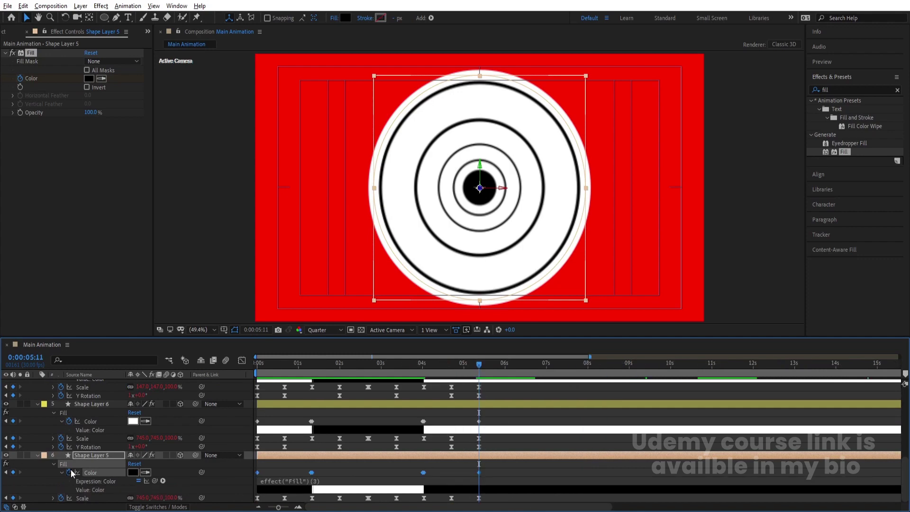
{"action": "left_click", "coordinate": [69, 473], "text": "alt"}
{"action": "type", "text": "loop"}
{"action": "key", "text": "Down"}
{"action": "key", "text": "Down"}
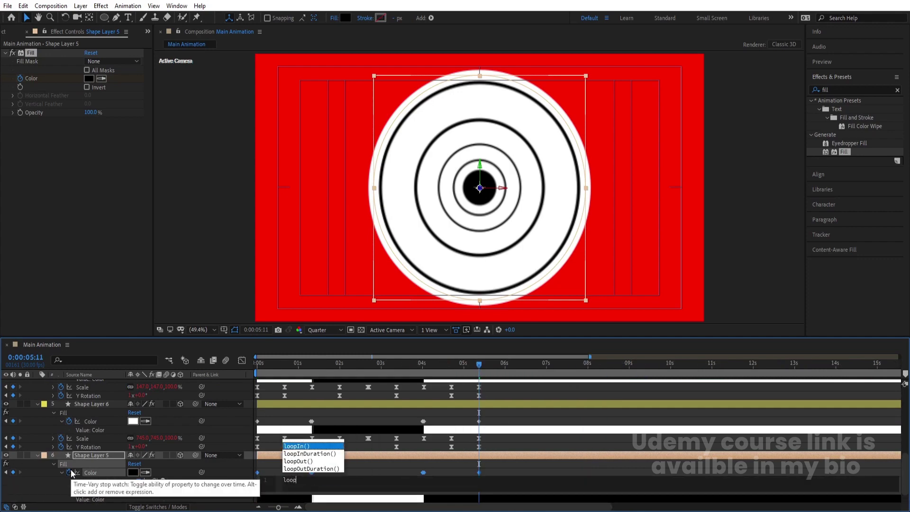
{"action": "key", "text": "Return"}
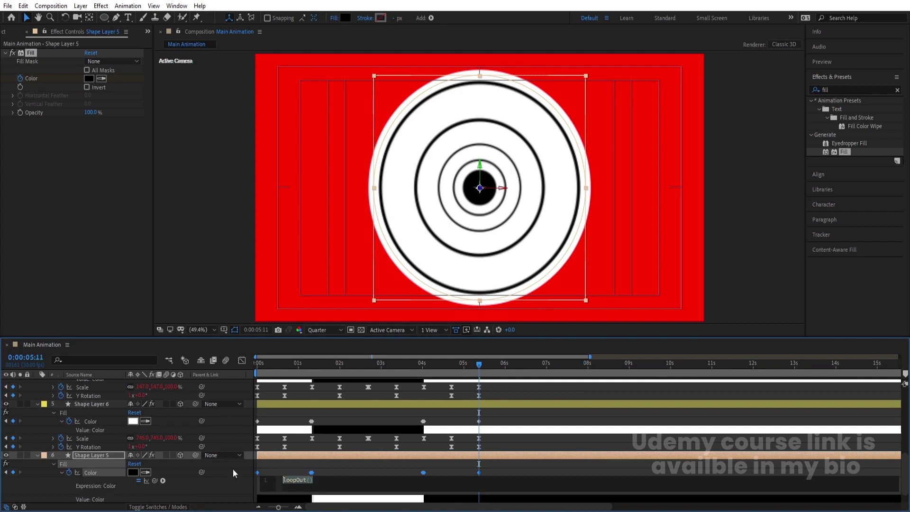
{"action": "left_click", "coordinate": [277, 472]}
Step: Apply the expression loopOut() to the Fill Color of Shape Layers 6, 1 and 2
{"action": "left_click", "coordinate": [90, 422]}
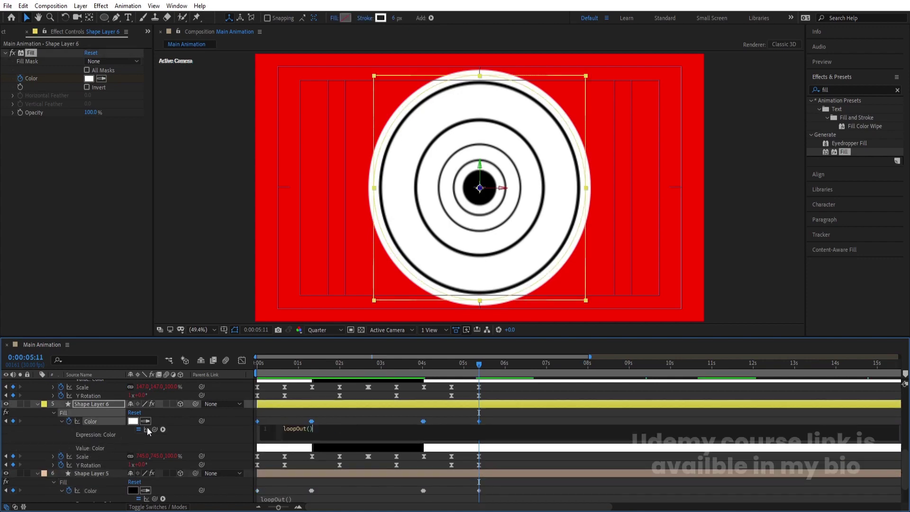
{"action": "scroll", "coordinate": [159, 417], "scroll_direction": "up", "scroll_amount": 3}
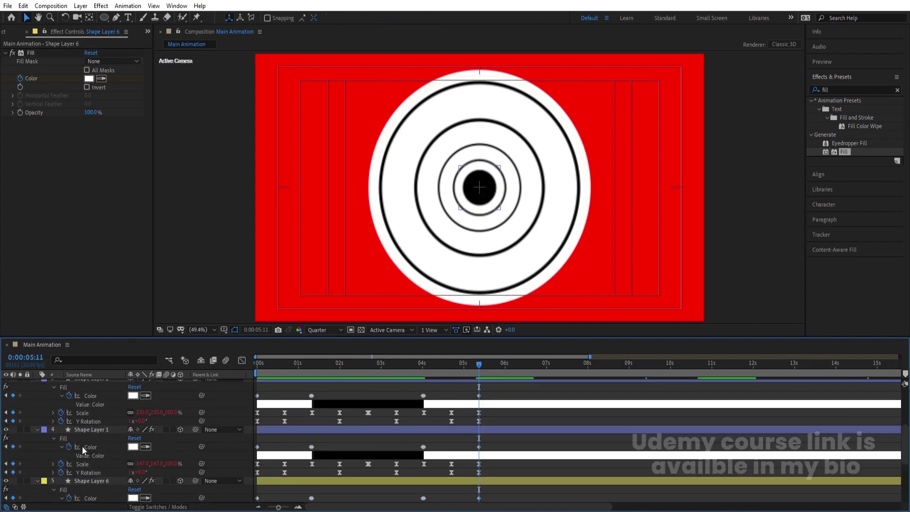
{"action": "left_click", "coordinate": [84, 447]}
{"action": "scroll", "coordinate": [143, 450], "scroll_direction": "up", "scroll_amount": 2}
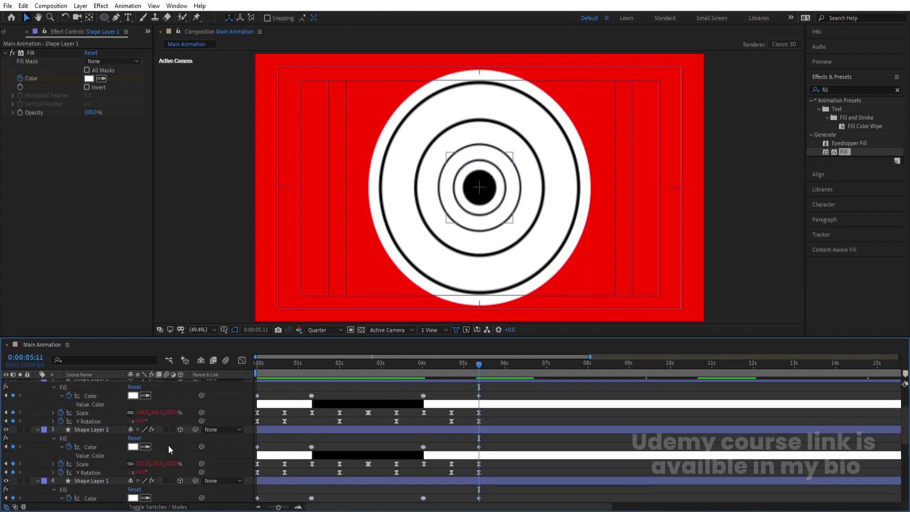
{"action": "left_click", "coordinate": [69, 447], "text": "alt"}
{"action": "type", "text": "loopOut()"}
{"action": "left_click", "coordinate": [172, 445]}
Step: Apply the expression loopOut() to the Fill Color of Shape Layers 3 and 4
{"action": "scroll", "coordinate": [172, 445], "scroll_direction": "up", "scroll_amount": 2}
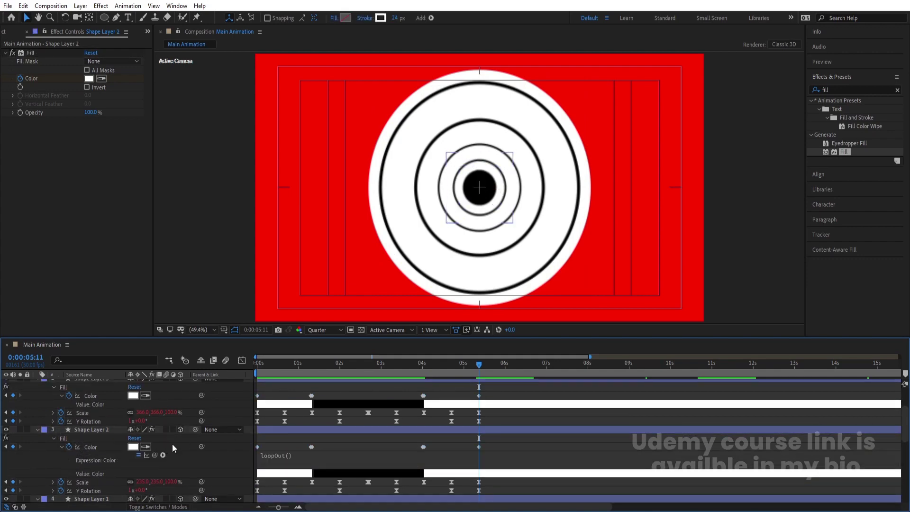
{"action": "left_click", "coordinate": [69, 421], "text": "alt"}
{"action": "type", "text": "loopOut()"}
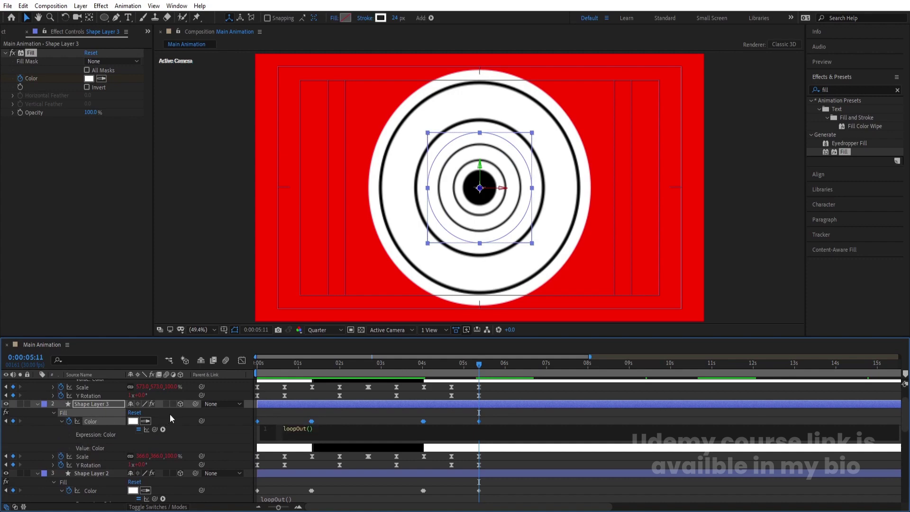
{"action": "left_click", "coordinate": [169, 413]}
{"action": "scroll", "coordinate": [170, 413], "scroll_direction": "up", "scroll_amount": 2}
{"action": "left_click", "coordinate": [68, 400], "text": "alt"}
{"action": "type", "text": "loopOut()"}
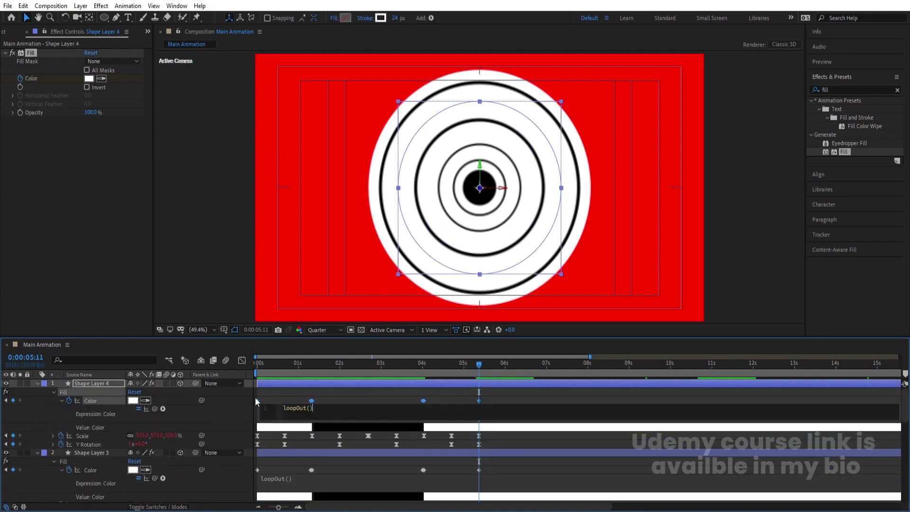
{"action": "left_click", "coordinate": [269, 394]}
Step: Play the animation beyond 0:00:05:11 to check how the rings and Fill colours loop
{"action": "key", "text": "space"}
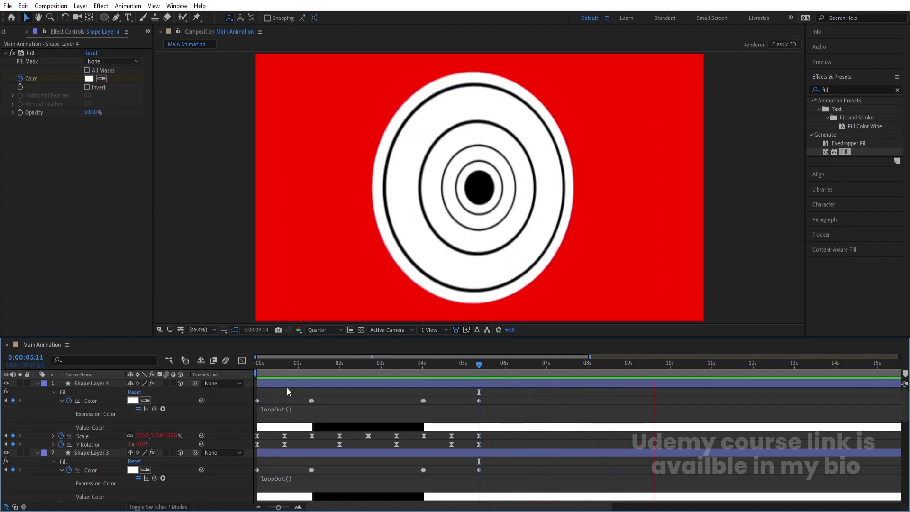
{"action": "key", "text": "space"}
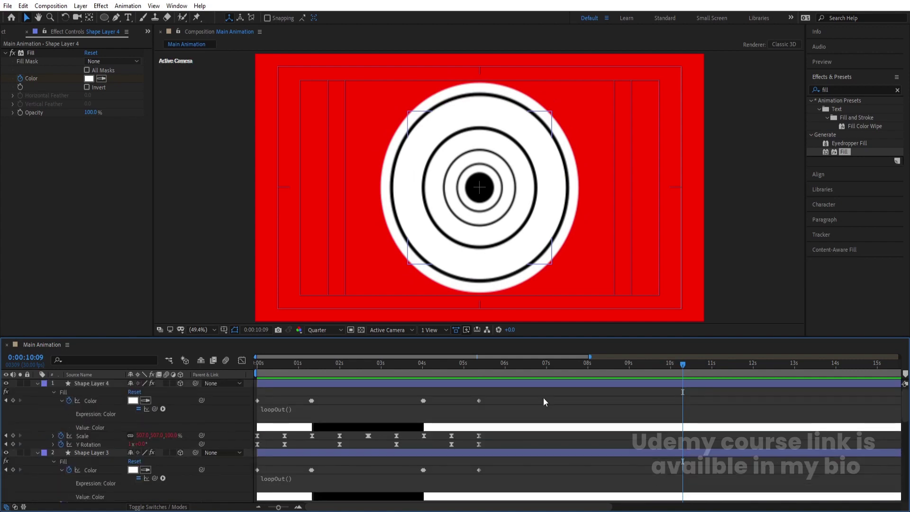
Step: Compress the keyframes of all layers proportionally so the last ones fall at about 4 seconds, and preview the faster animation
{"action": "mouse_move", "coordinate": [542, 392]}
{"action": "left_mouse_down"}
{"action": "mouse_move", "coordinate": [294, 508]}
{"action": "mouse_move", "coordinate": [78, 505]}
{"action": "mouse_move", "coordinate": [179, 502]}
{"action": "left_mouse_up"}
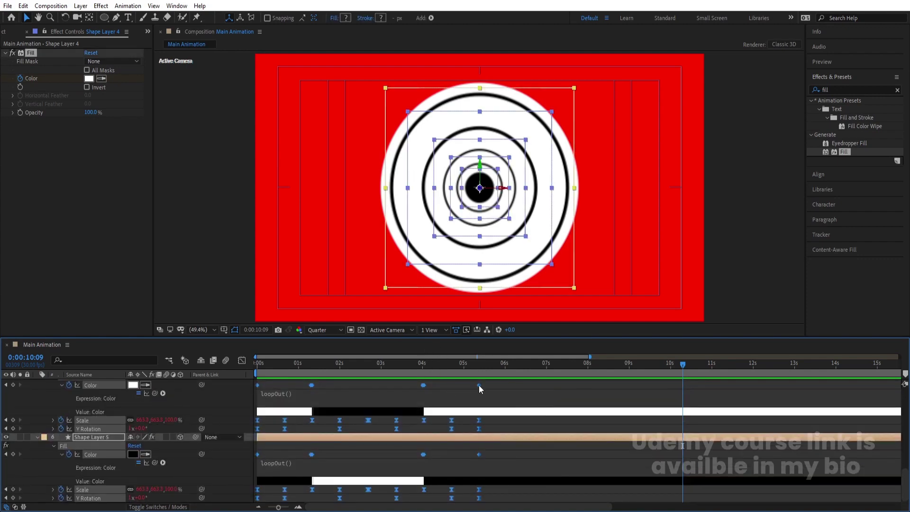
{"action": "left_click_drag", "start_coordinate": [480, 386], "coordinate": [423, 386]}
{"action": "key", "text": "space"}
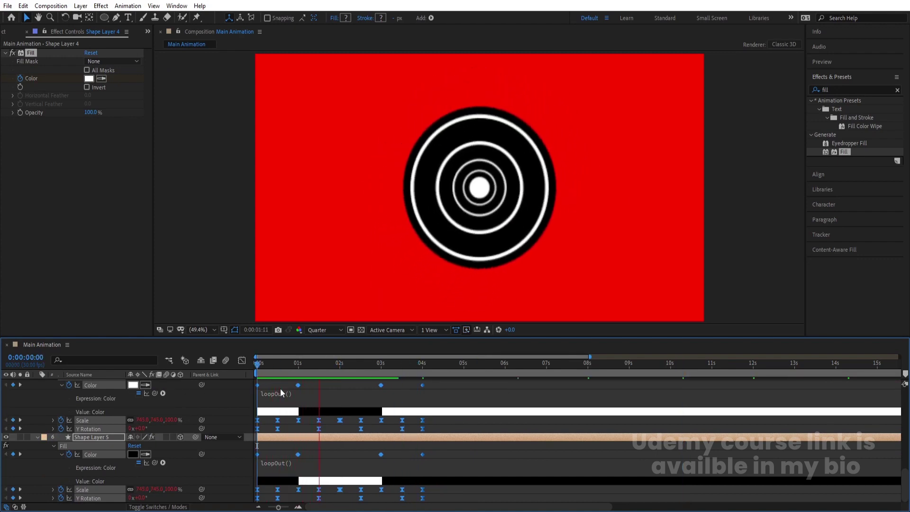
{"action": "key", "text": "space"}
Step: Collapse the revealed properties of all shape layers and play back the retimed ring animation
{"action": "scroll", "coordinate": [292, 383], "scroll_direction": "up", "scroll_amount": 1}
{"action": "key", "text": "ctrl+a"}
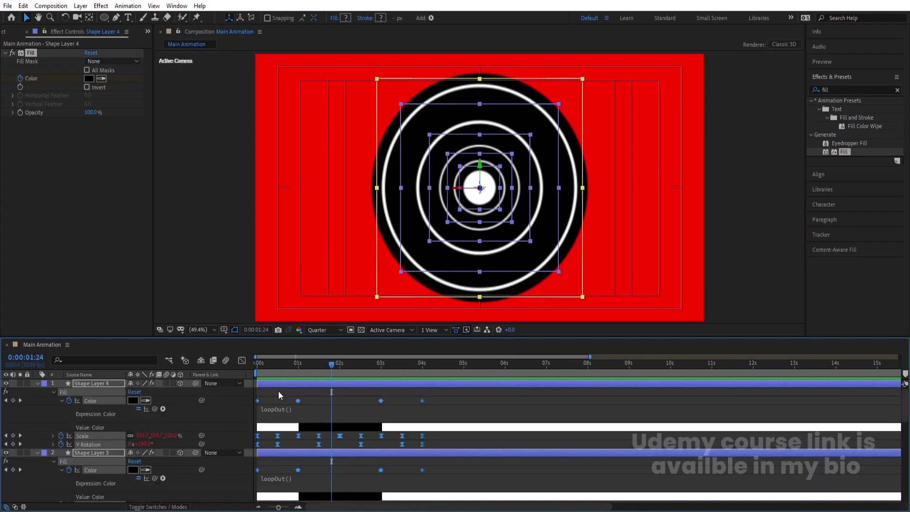
{"action": "left_click", "coordinate": [278, 391]}
{"action": "key", "text": "u"}
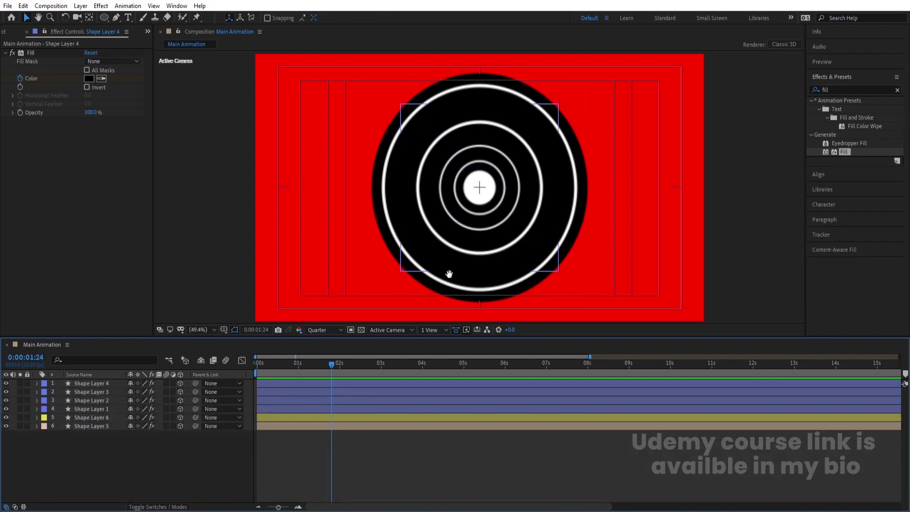
{"action": "key", "text": "space"}
{"action": "key", "text": "space"}
{"action": "key", "text": "space"}
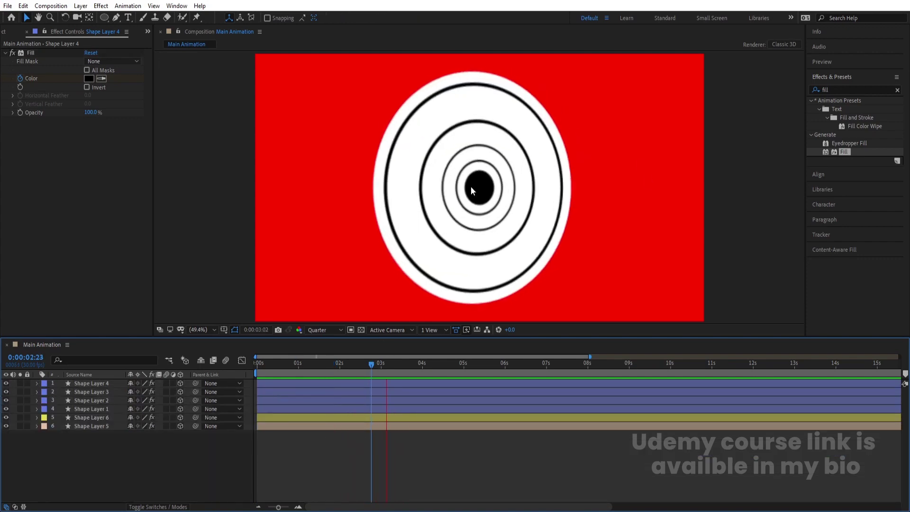
{"action": "key", "text": "space"}
Step: From frame 0:00:00:02, examine which ring Shape Layers 3, 2, 4 and 5 each hold
{"action": "key", "text": "Home"}
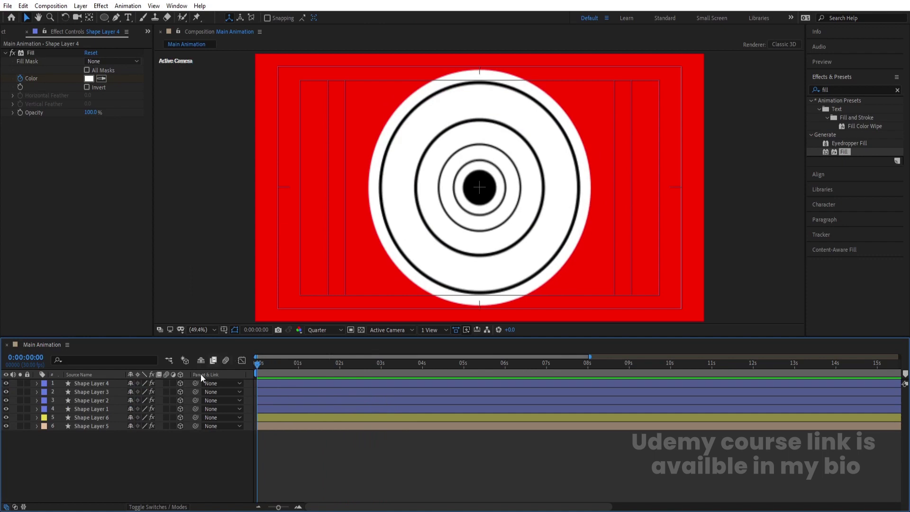
{"action": "key", "text": "equal"}
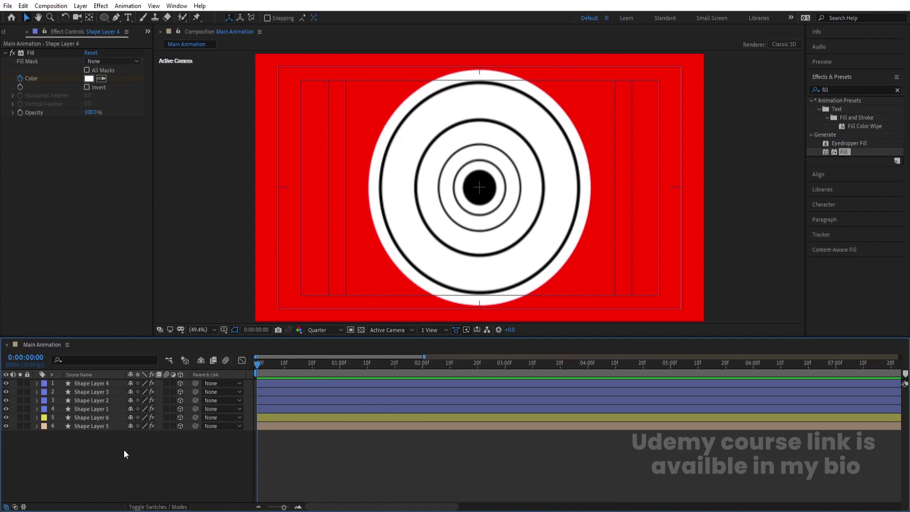
{"action": "key", "text": "Page_Down"}
{"action": "key", "text": "Page_Down"}
{"action": "left_click", "coordinate": [75, 390]}
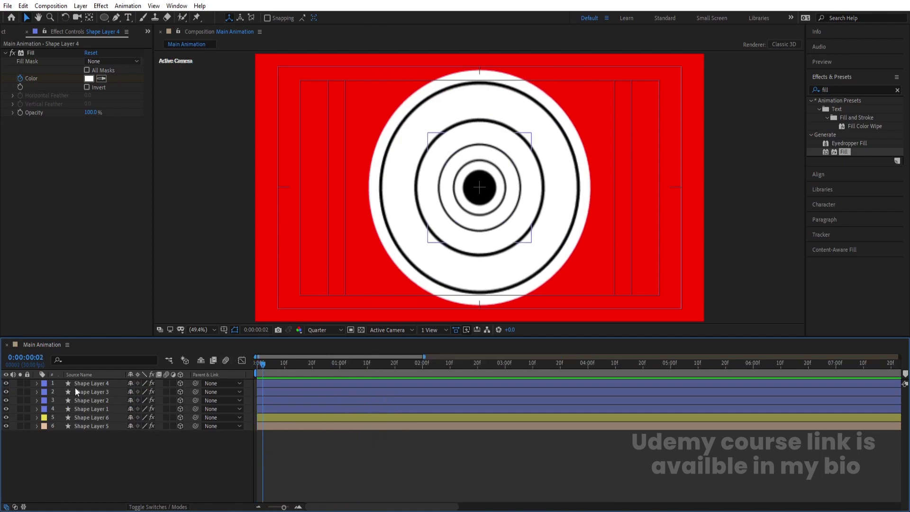
{"action": "left_click", "coordinate": [84, 393]}
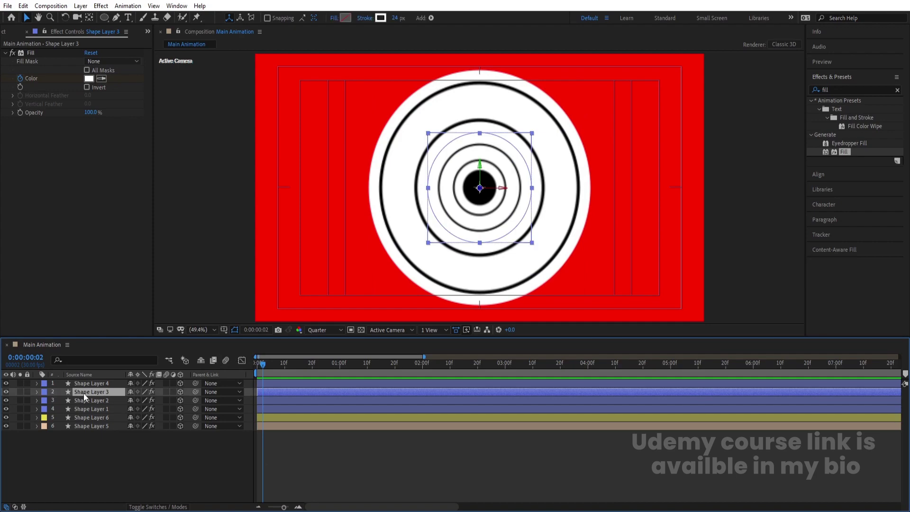
{"action": "left_click", "coordinate": [88, 400]}
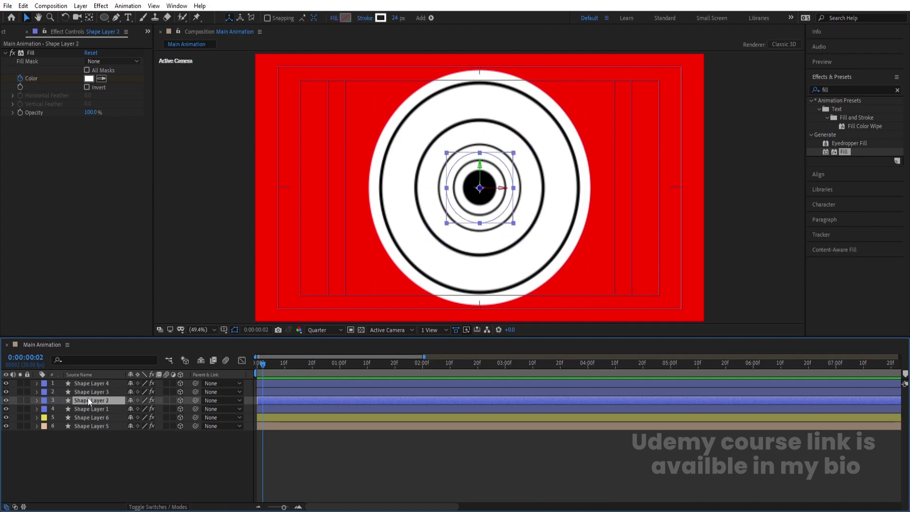
{"action": "left_click", "coordinate": [87, 384]}
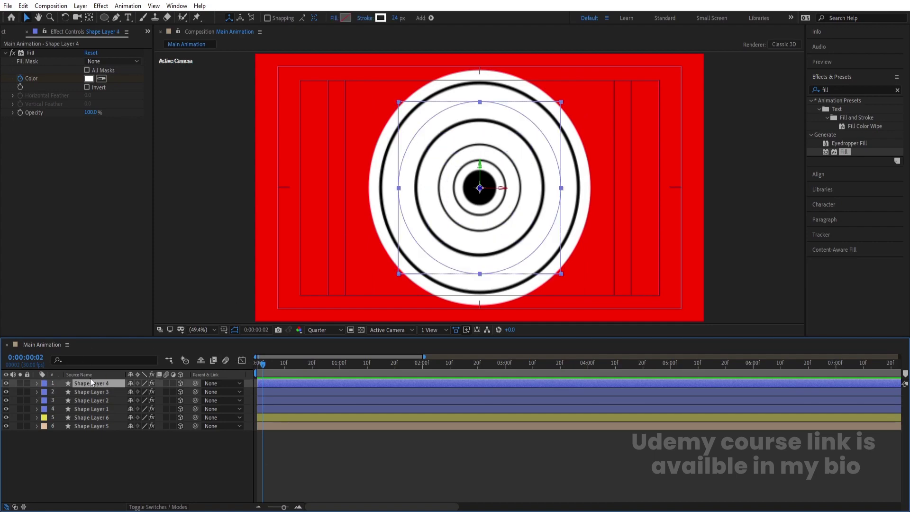
{"action": "left_click", "coordinate": [87, 427]}
{"action": "left_click", "coordinate": [88, 465]}
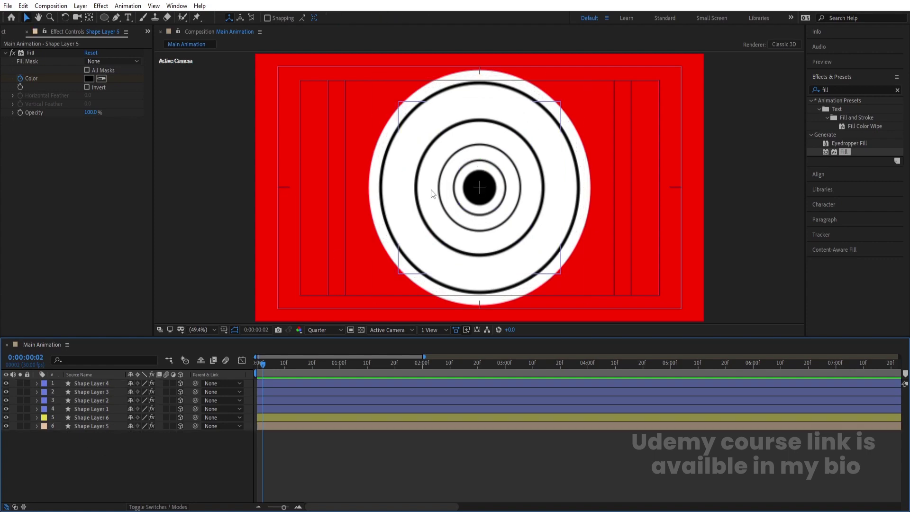
Step: Move the innermost ring, Shape Layer 1, to the top of the layer stack and hide it
{"action": "left_click", "coordinate": [477, 193]}
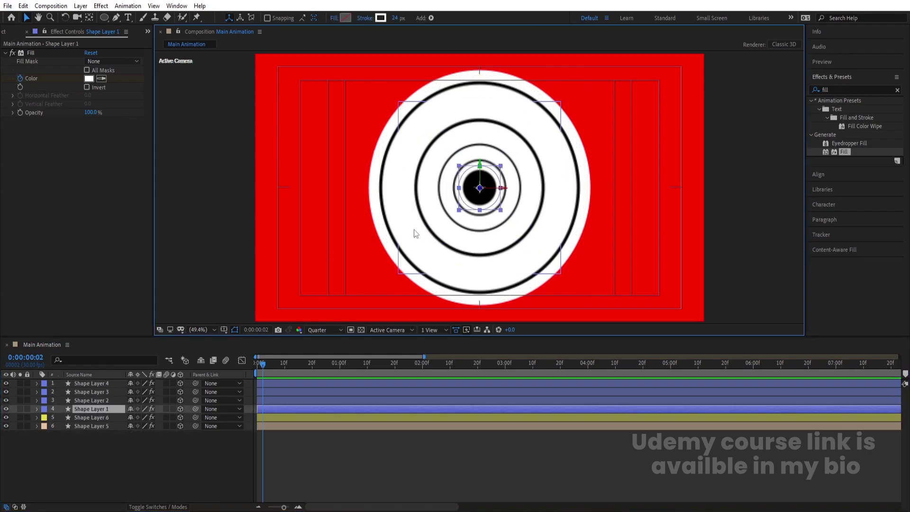
{"action": "left_click_drag", "start_coordinate": [72, 409], "coordinate": [79, 388]}
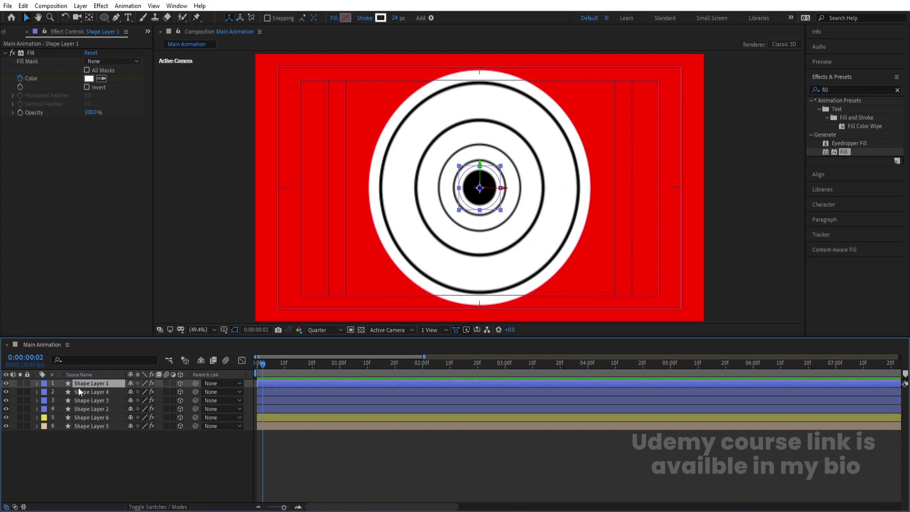
{"action": "left_click", "coordinate": [6, 383]}
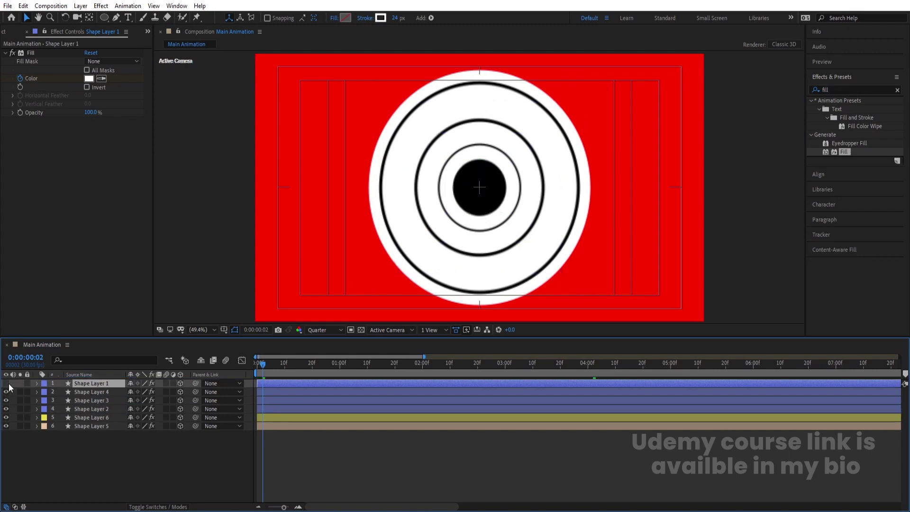
Step: Move Shape Layer 2 directly below Shape Layer 1 in the layer stack and hide it
{"action": "left_click", "coordinate": [452, 188]}
{"action": "left_click", "coordinate": [94, 401]}
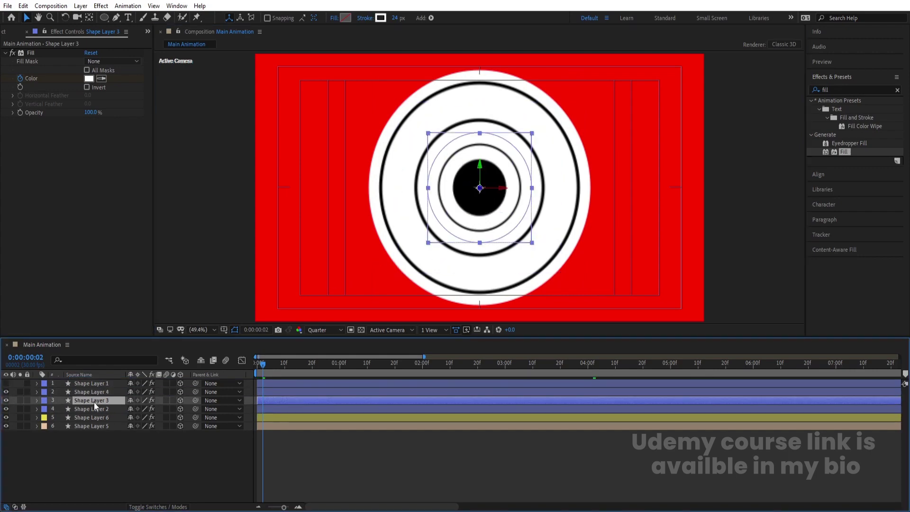
{"action": "left_click", "coordinate": [100, 410]}
{"action": "left_click_drag", "start_coordinate": [102, 411], "coordinate": [97, 392]}
{"action": "left_click", "coordinate": [6, 391]}
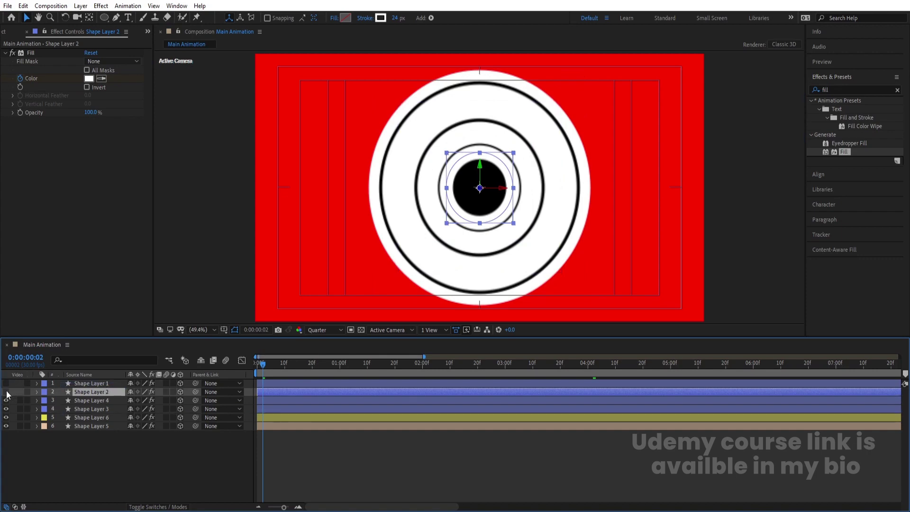
Step: Move Shape Layer 3 directly below Shape Layer 2 in the layer stack and hide it
{"action": "left_click", "coordinate": [90, 401]}
{"action": "left_click", "coordinate": [93, 410]}
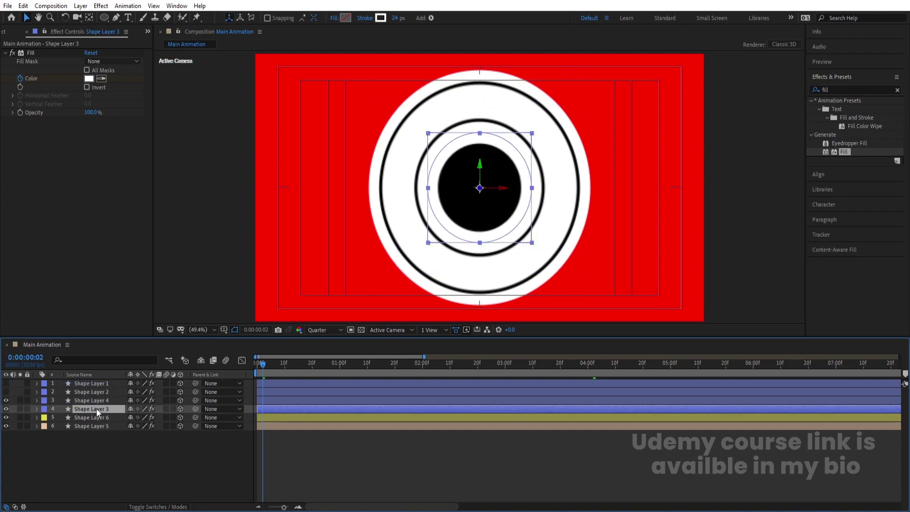
{"action": "left_click_drag", "start_coordinate": [96, 408], "coordinate": [93, 398]}
{"action": "left_click", "coordinate": [6, 400]}
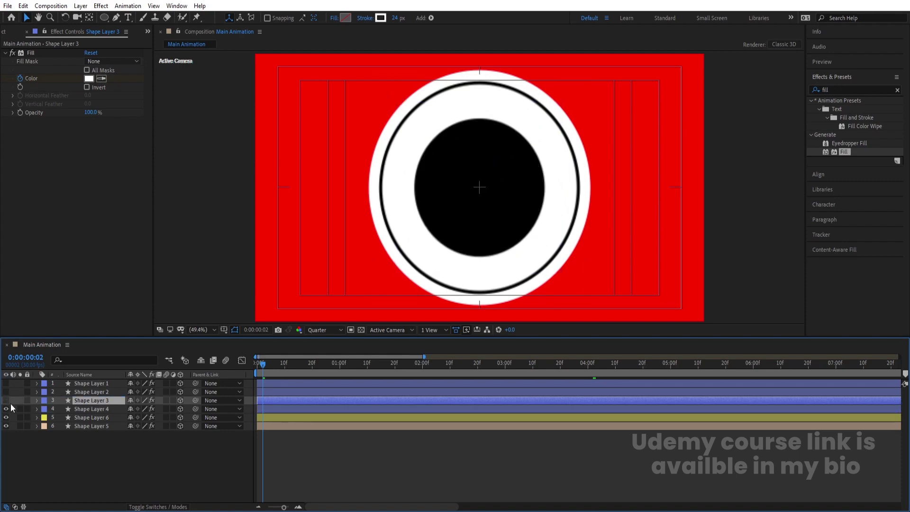
Step: Toggle the visibility of the layers below Shape Layer 3 to check their order, and show all hidden layers again
{"action": "left_click", "coordinate": [6, 409]}
{"action": "left_click", "coordinate": [6, 409]}
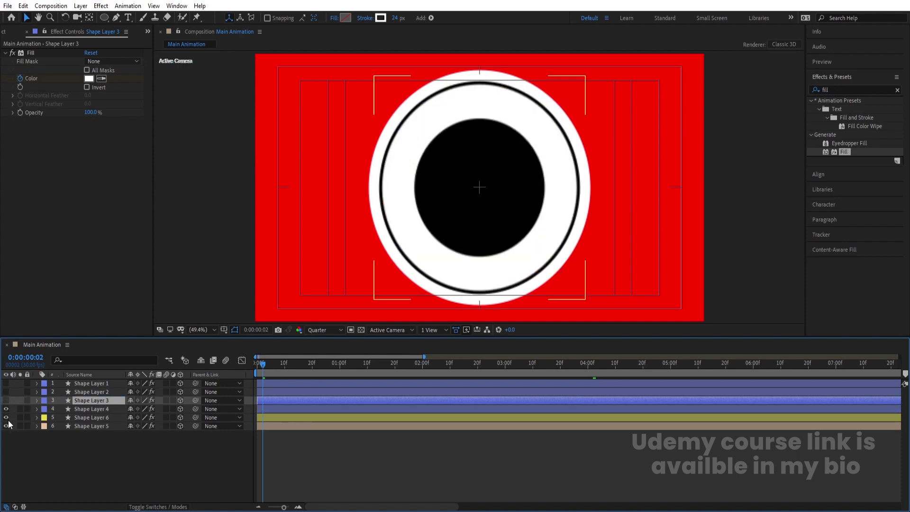
{"action": "left_click", "coordinate": [6, 417]}
{"action": "left_click", "coordinate": [7, 419]}
{"action": "left_click", "coordinate": [7, 423]}
{"action": "left_click", "coordinate": [7, 423]}
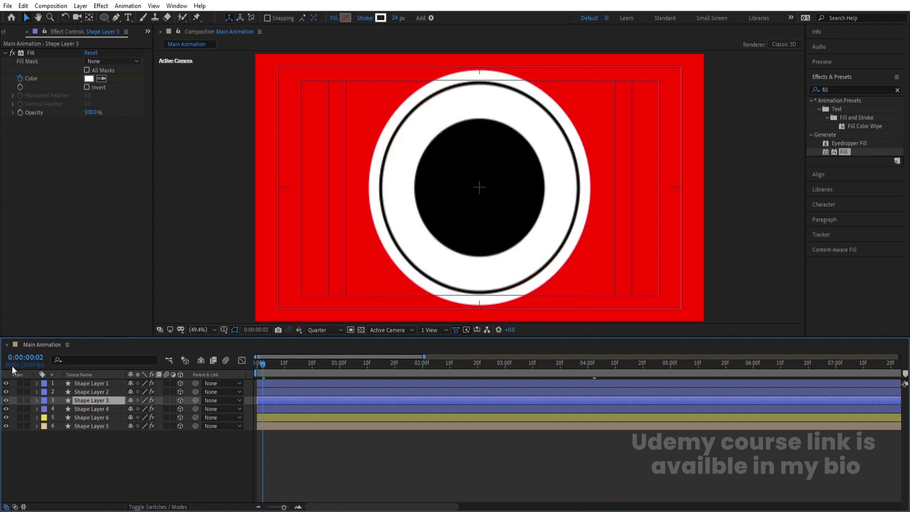
{"action": "left_click", "coordinate": [100, 466]}
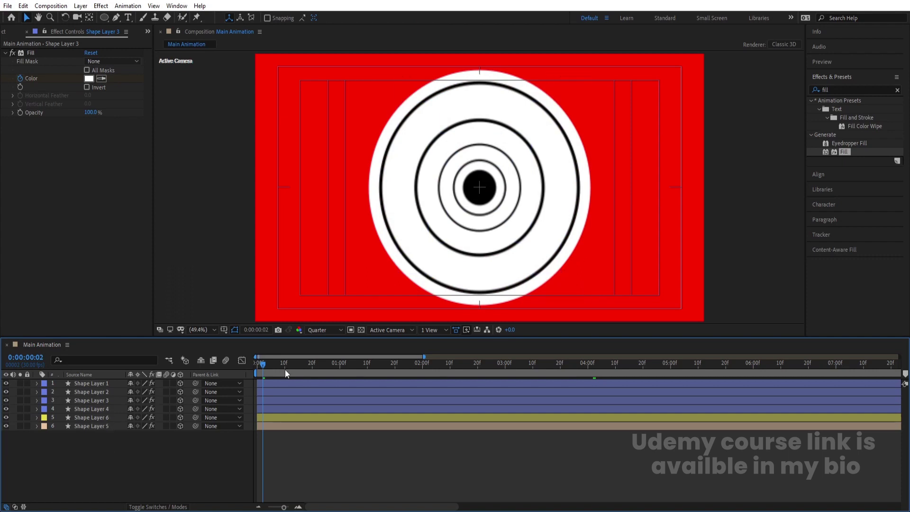
Step: Keep Shape Layer 1 starting at the first frame and make Shape Layer 2 start at 0:00:00:02
{"action": "left_click", "coordinate": [107, 383]}
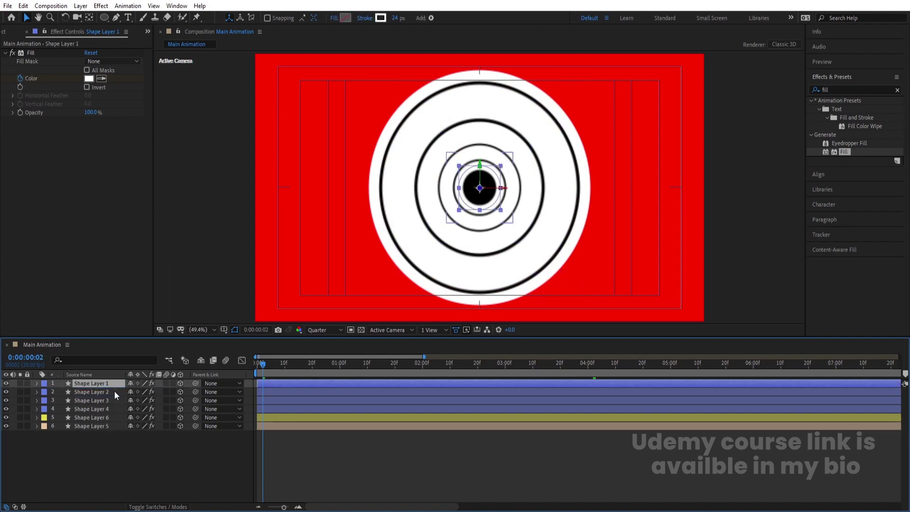
{"action": "mouse_move", "coordinate": [109, 383]}
{"action": "left_mouse_down"}
{"action": "mouse_move", "coordinate": [112, 398]}
{"action": "mouse_move", "coordinate": [104, 383]}
{"action": "left_mouse_up"}
{"action": "key", "text": "Home"}
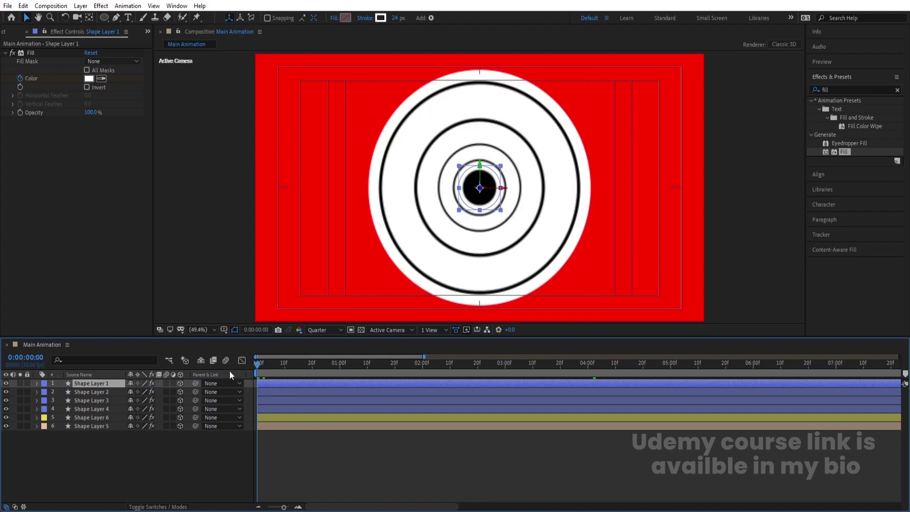
{"action": "key", "text": "equal"}
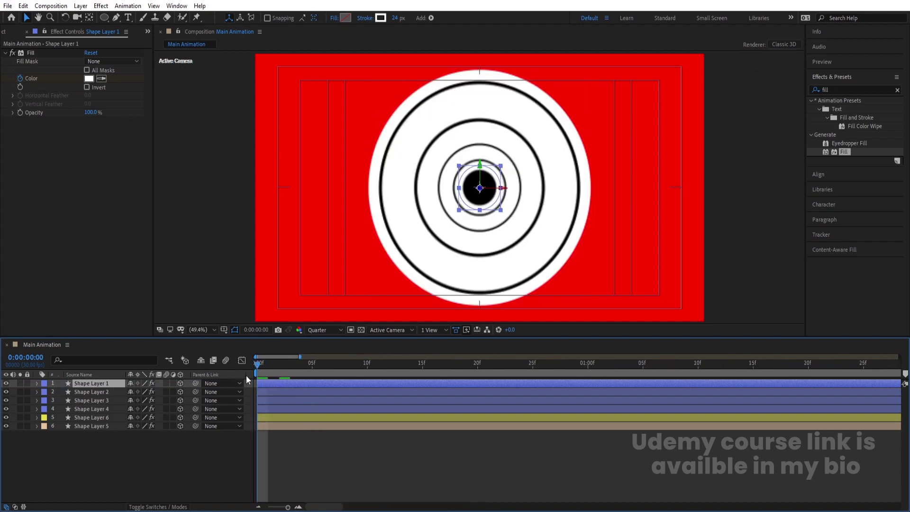
{"action": "left_click", "coordinate": [308, 469]}
{"action": "key", "text": "Page_Down"}
{"action": "key", "text": "Page_Down"}
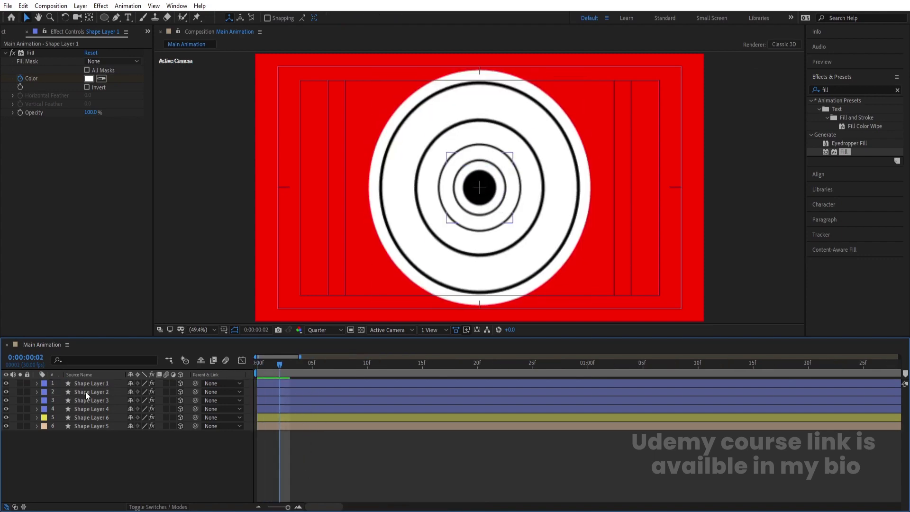
{"action": "left_click", "coordinate": [82, 391]}
{"action": "key", "text": "bracketleft"}
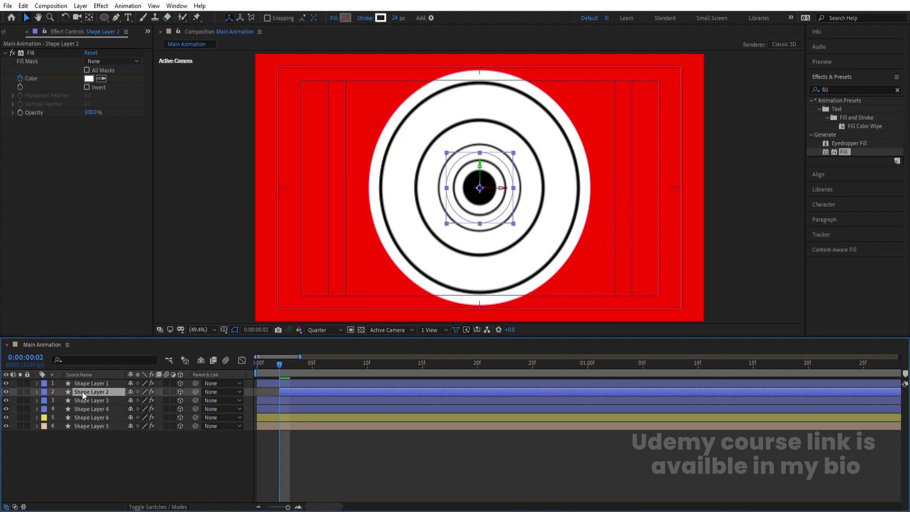
Step: Make Shape Layer 3 start two frames after Shape Layer 2, at 0:00:00:04
{"action": "key", "text": "Page_Down"}
{"action": "key", "text": "Page_Down"}
{"action": "left_click", "coordinate": [294, 403]}
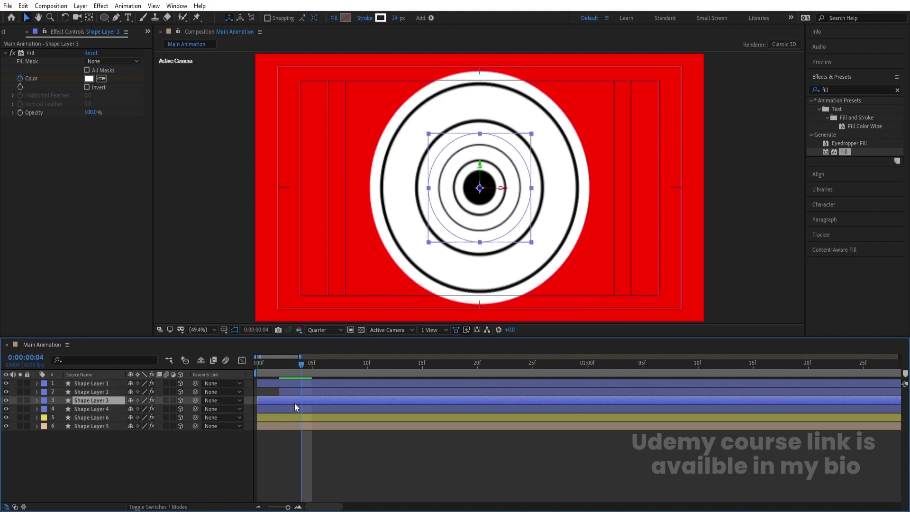
{"action": "key", "text": "bracketleft"}
Step: Make Shape Layer 4 start two frames after Shape Layer 3, at 0:00:00:06
{"action": "key", "text": "Page_Down"}
{"action": "key", "text": "Page_Down"}
{"action": "left_click", "coordinate": [298, 408]}
{"action": "key", "text": "bracketleft"}
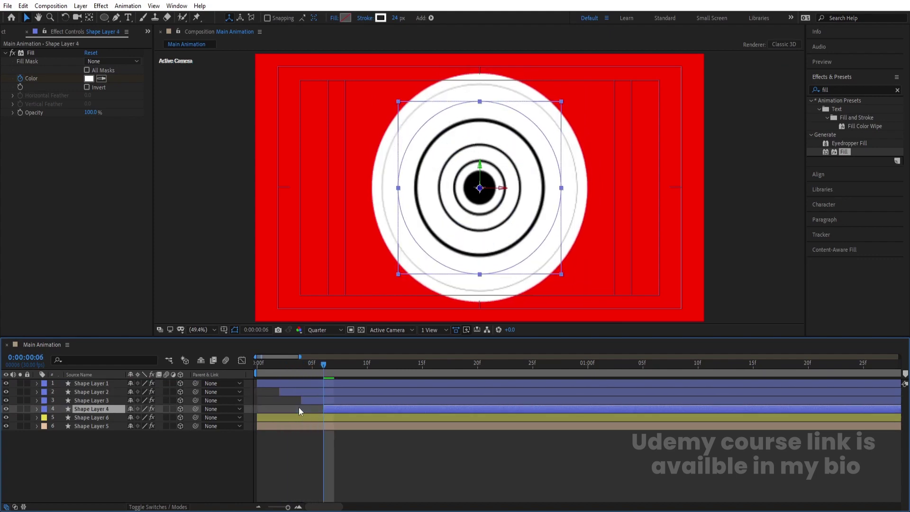
Step: Make Shape Layers 6 and 5 both start at 0:00:00:08
{"action": "key", "text": "Page_Down"}
{"action": "key", "text": "Page_Down"}
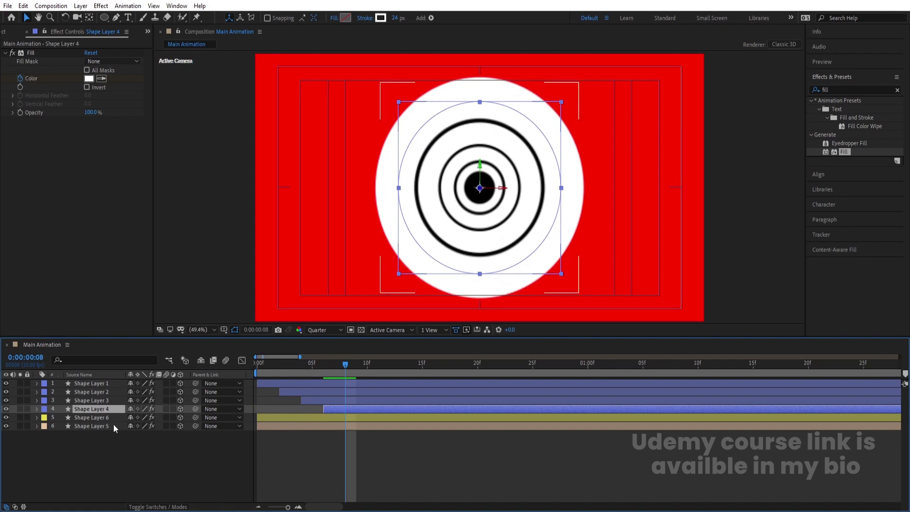
{"action": "left_click", "coordinate": [100, 418]}
{"action": "left_click", "coordinate": [96, 426], "text": "shift"}
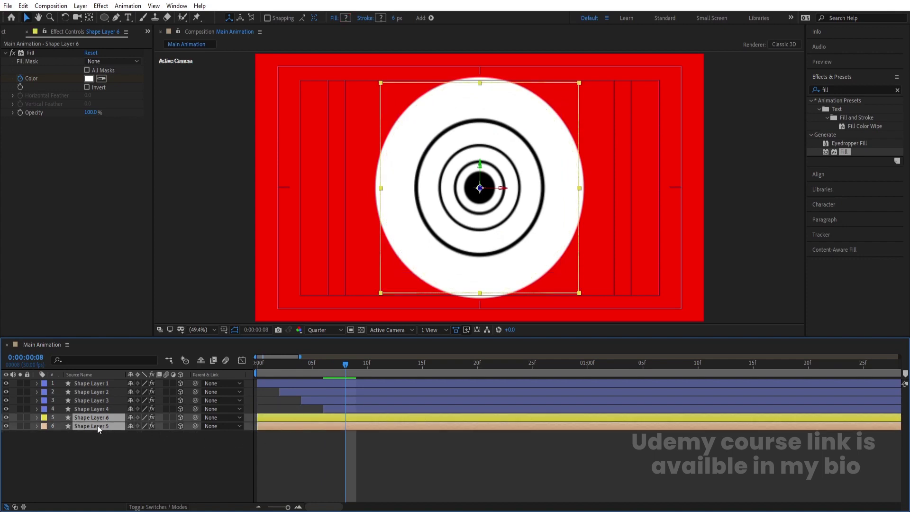
{"action": "key", "text": "bracketleft"}
{"action": "left_click", "coordinate": [331, 451]}
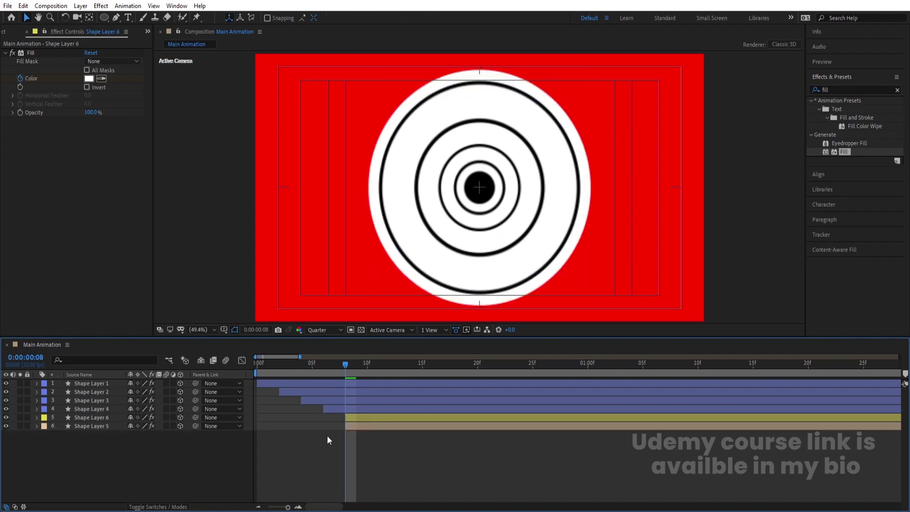
Step: Reset the stagger by making all six shape layers start at 0:00:00:00
{"action": "key", "text": "Home"}
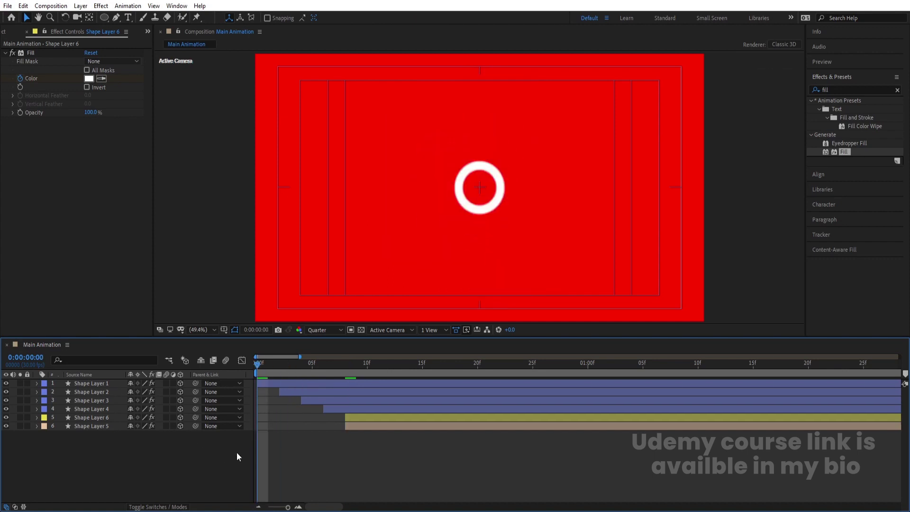
{"action": "key", "text": "ctrl+a"}
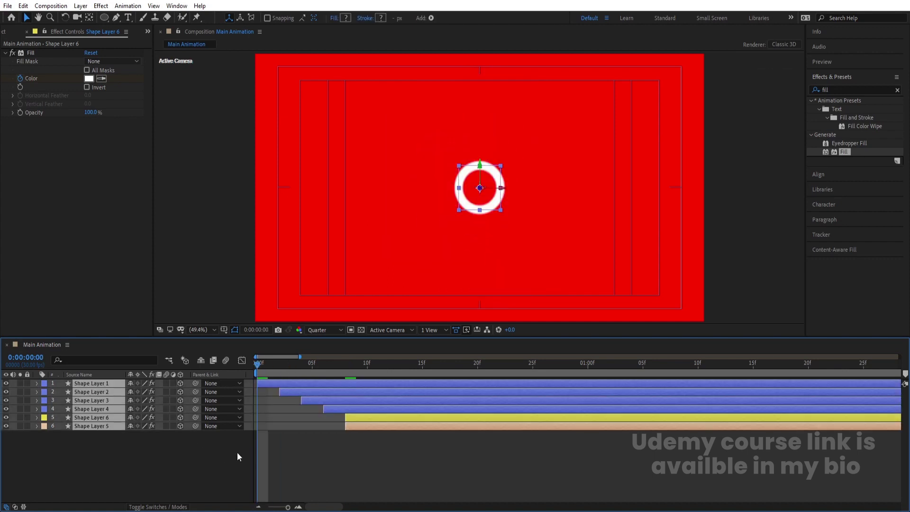
{"action": "key", "text": "bracketleft"}
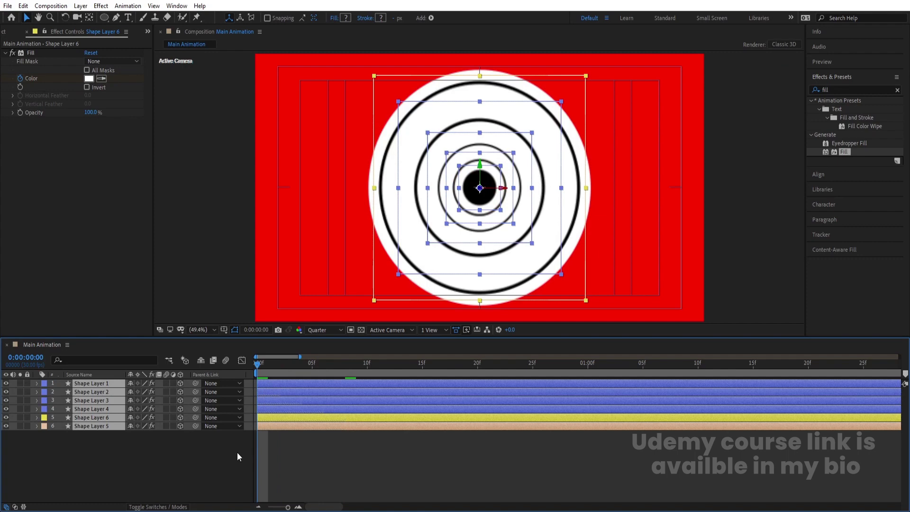
Step: Undo the reset of the shape layers' start times to restore the stagger, and preview the ring animation
{"action": "key", "text": "ctrl+z"}
{"action": "left_click", "coordinate": [318, 442]}
{"action": "key", "text": "space"}
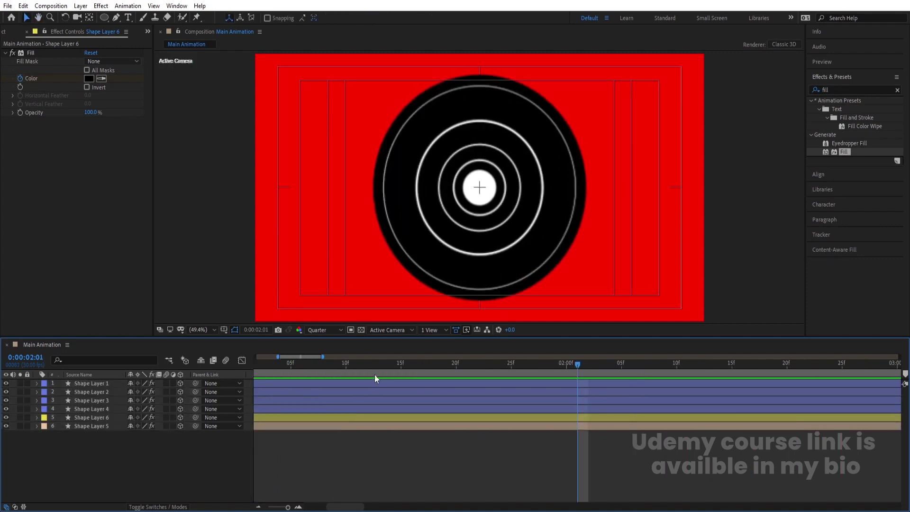
{"action": "key", "text": "space"}
{"action": "key", "text": "minus"}
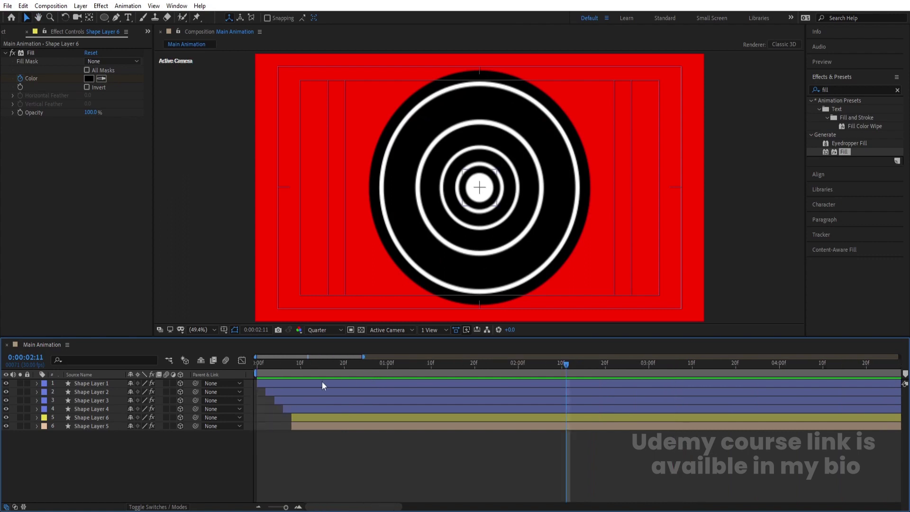
{"action": "key", "text": "Home"}
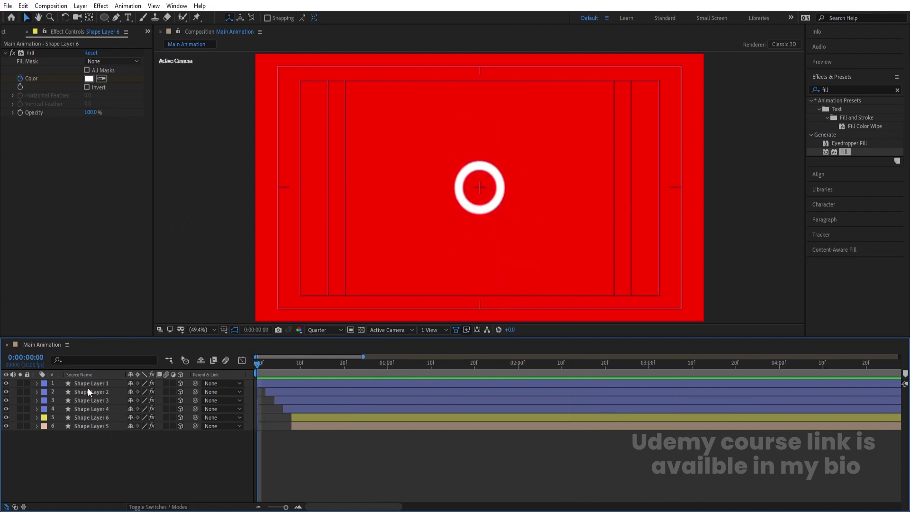
Step: Pre-compose Shape Layer 1 and Shape Layer 2 separately, keeping the suggested names Shape Layer 1 Comp 1 and Shape Layer 2 Comp 1
{"action": "left_click", "coordinate": [89, 384]}
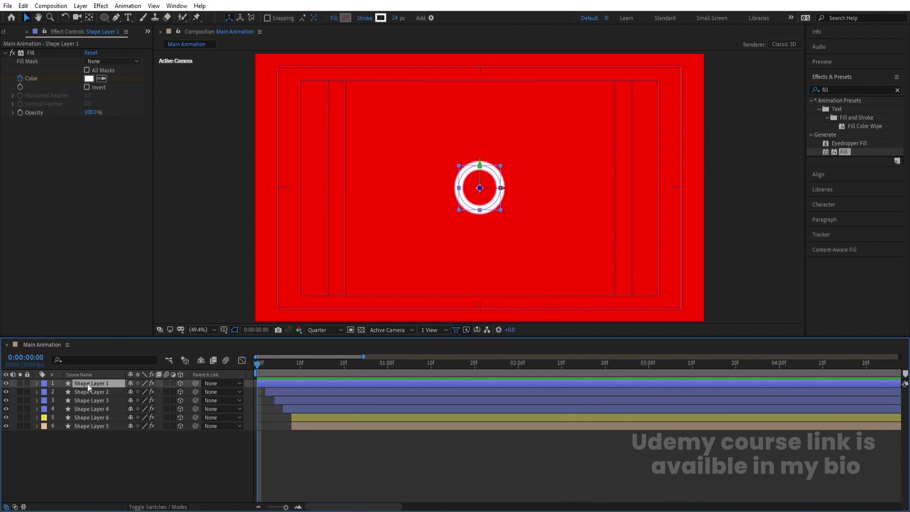
{"action": "key", "text": "ctrl+shift+c"}
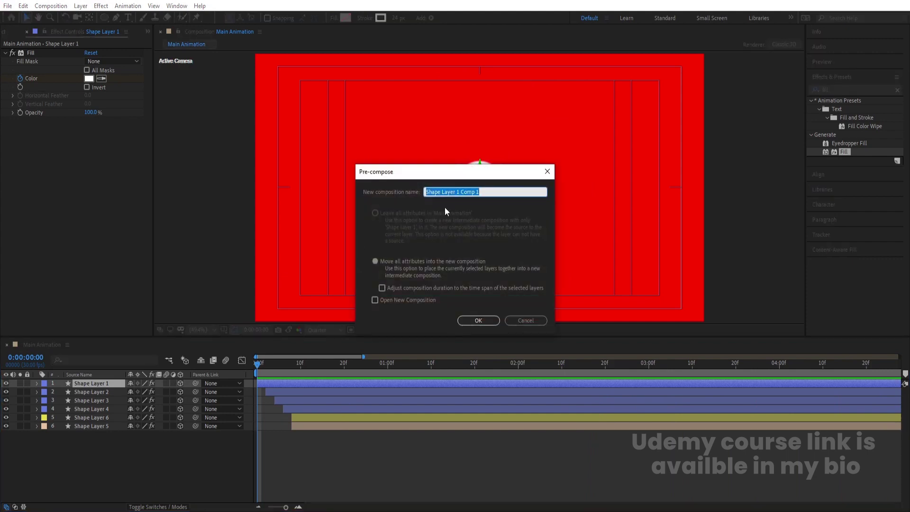
{"action": "key", "text": "Return"}
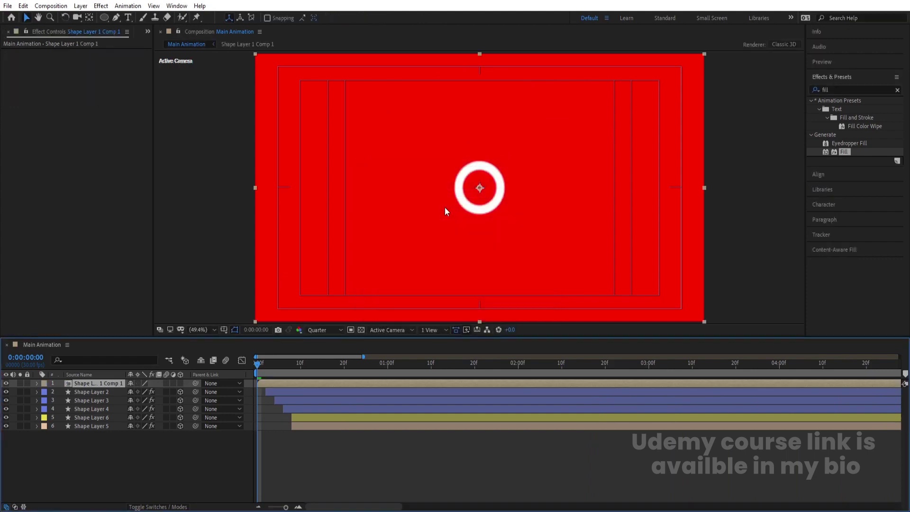
{"action": "left_click", "coordinate": [281, 392]}
{"action": "key", "text": "ctrl+shift+c"}
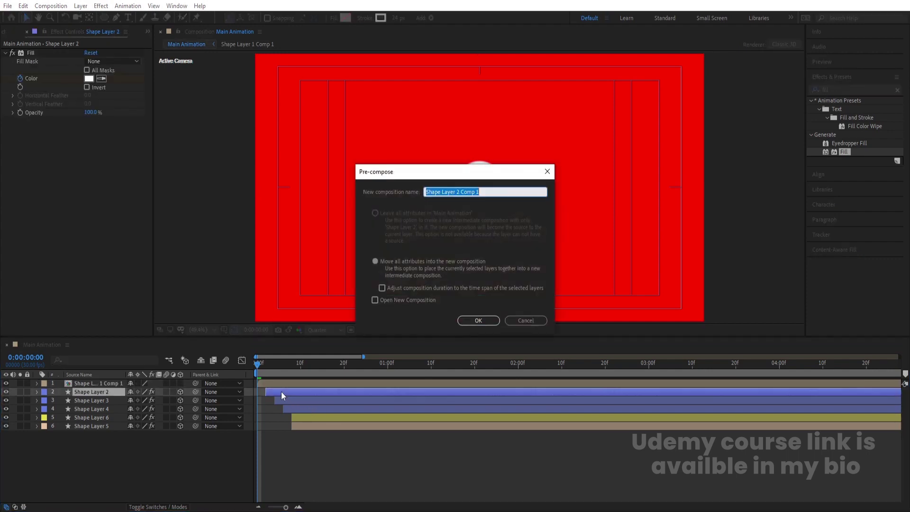
{"action": "key", "text": "Return"}
Step: Pre-compose Shape Layer 3 and Shape Layer 4 each into its own composition with the suggested name
{"action": "left_click", "coordinate": [308, 400]}
{"action": "key", "text": "ctrl+shift+c"}
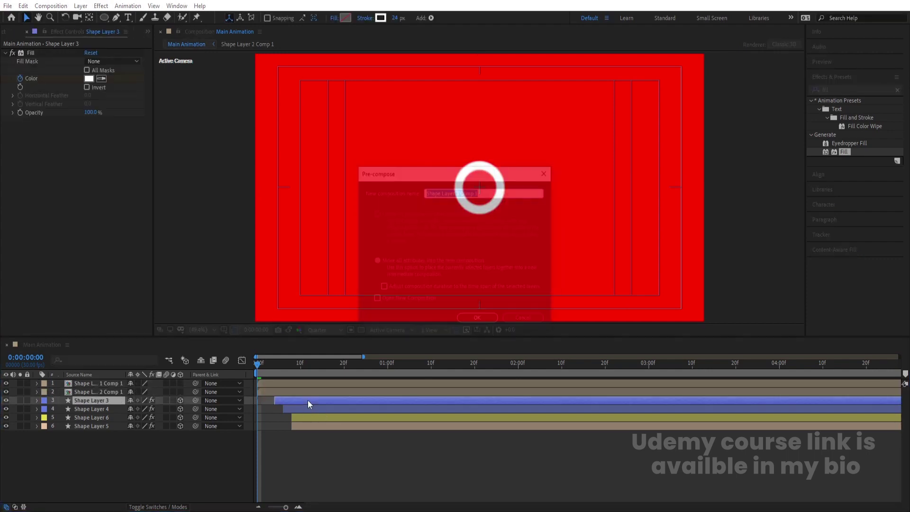
{"action": "key", "text": "Return"}
{"action": "left_click", "coordinate": [317, 408]}
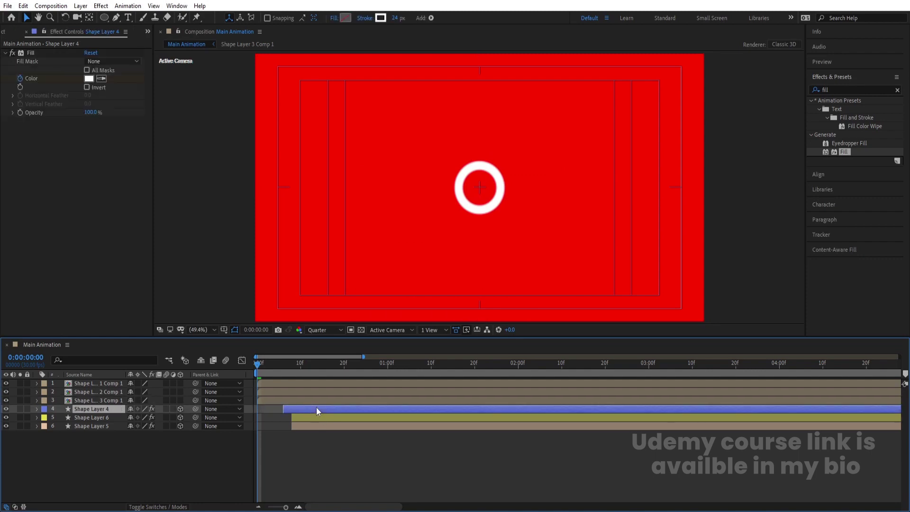
{"action": "key", "text": "ctrl+shift+c"}
{"action": "key", "text": "Return"}
Step: Pre-compose Shape Layers 6 and 5 together into one composition named Pre-comp 1
{"action": "left_click", "coordinate": [300, 417]}
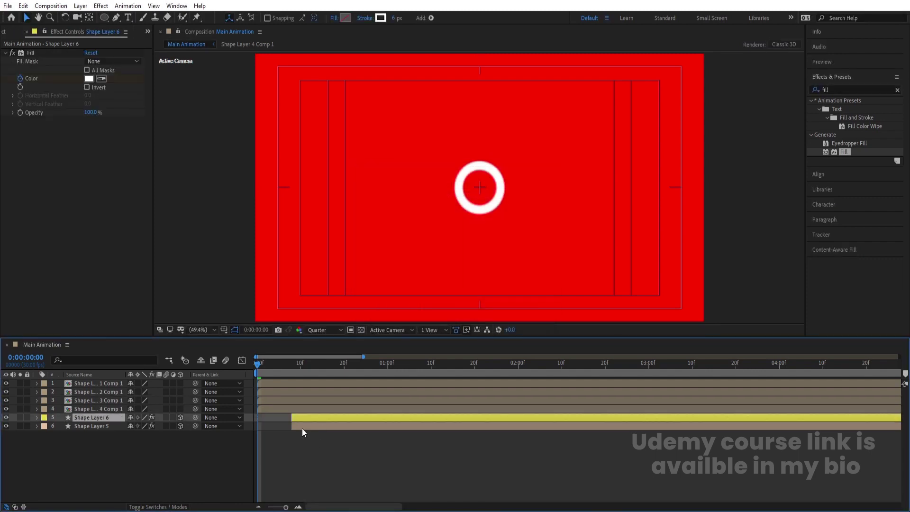
{"action": "left_click", "coordinate": [303, 428], "text": "shift"}
{"action": "key", "text": "ctrl+shift+c"}
{"action": "key", "text": "Return"}
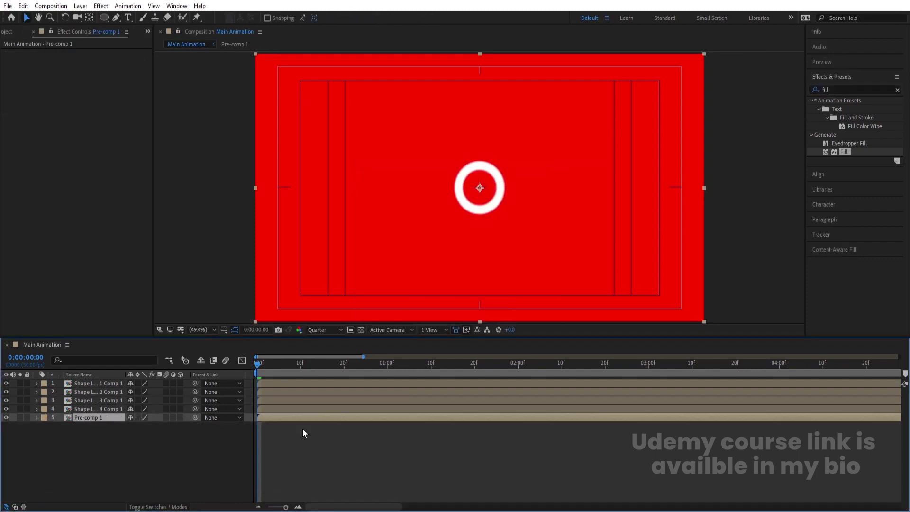
Step: Open Pre-comp 1 and go to 0:00:00:08, the frame where its two layers start
{"action": "double_click", "coordinate": [261, 417]}
{"action": "key", "text": ";"}
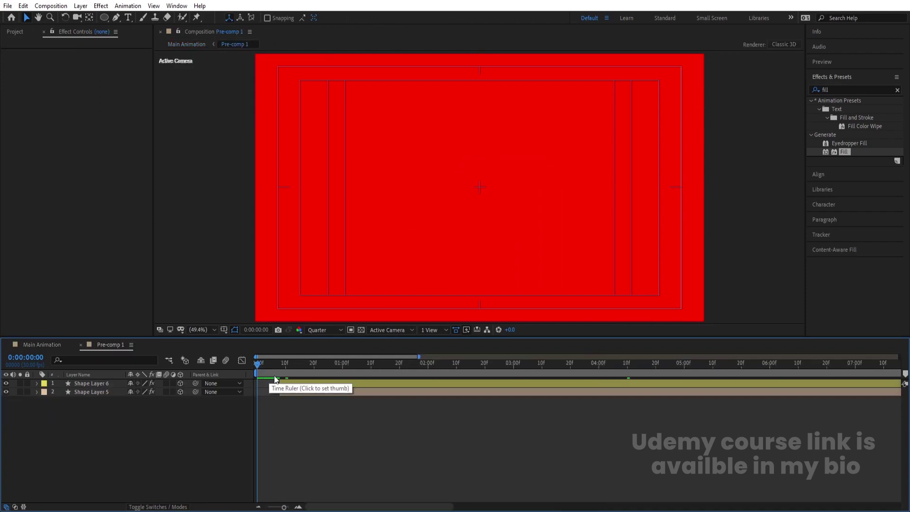
{"action": "left_click", "coordinate": [345, 367]}
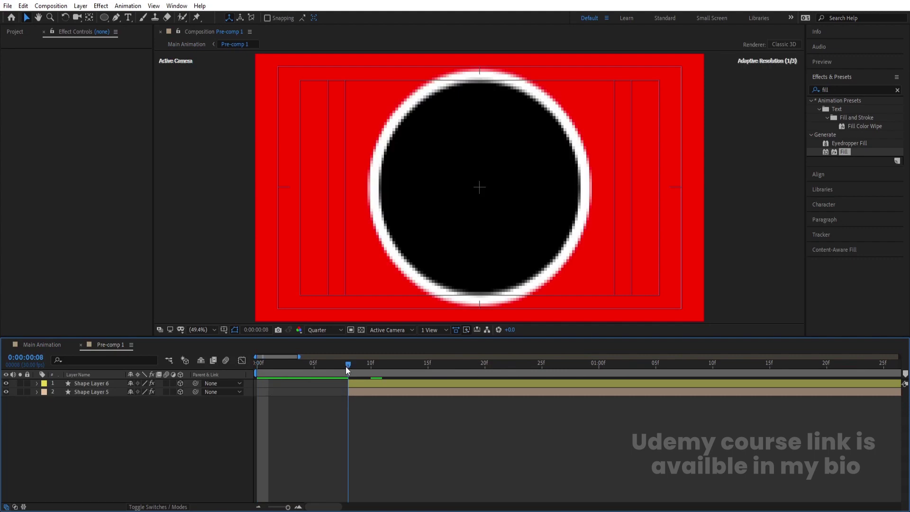
Step: In Main Animation, trim the start of all five pre-comps at 0:00:00:08 and shift them to begin at 0:00:00:00
{"action": "left_click", "coordinate": [33, 344]}
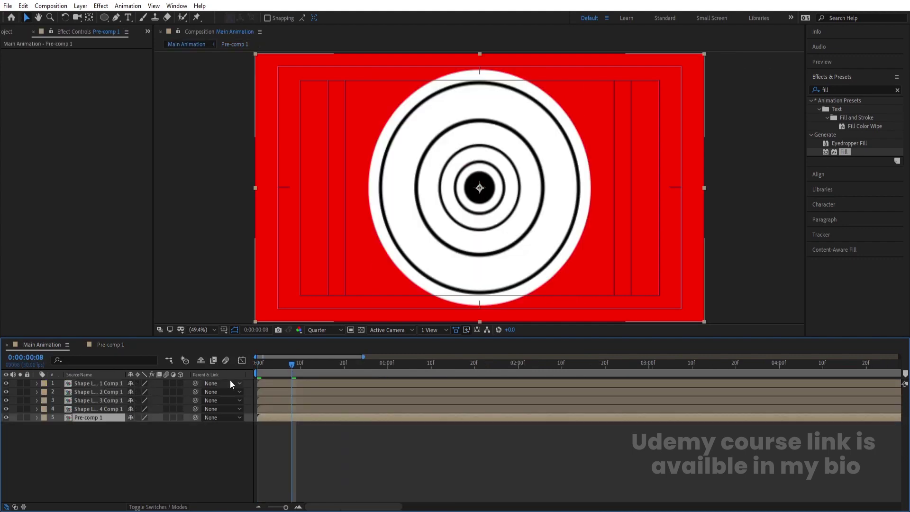
{"action": "left_click_drag", "start_coordinate": [136, 453], "coordinate": [71, 379]}
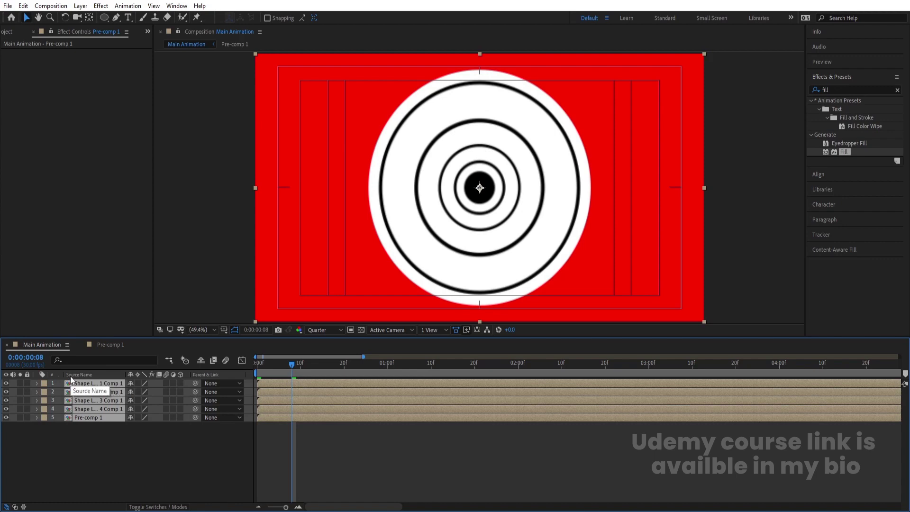
{"action": "left_click", "coordinate": [261, 363]}
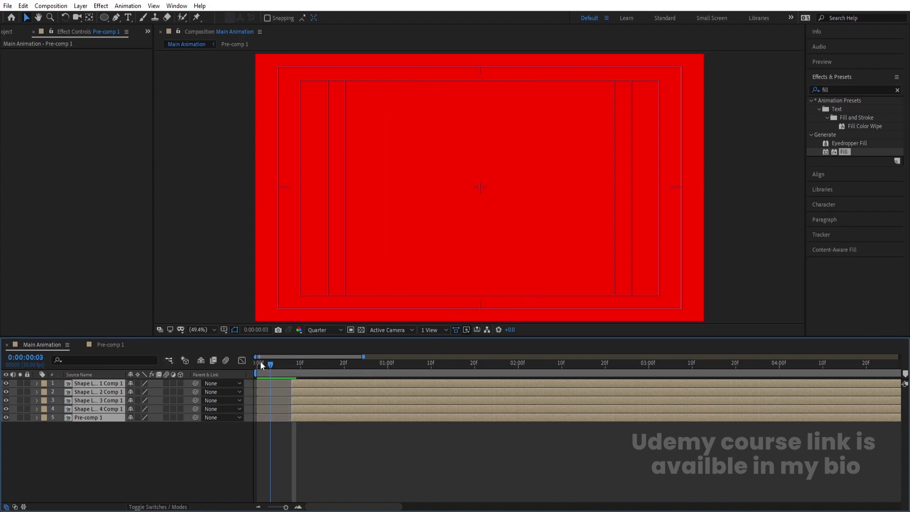
Step: Play back the trimmed ring animation over several seconds to examine how it loops
{"action": "key", "text": "space"}
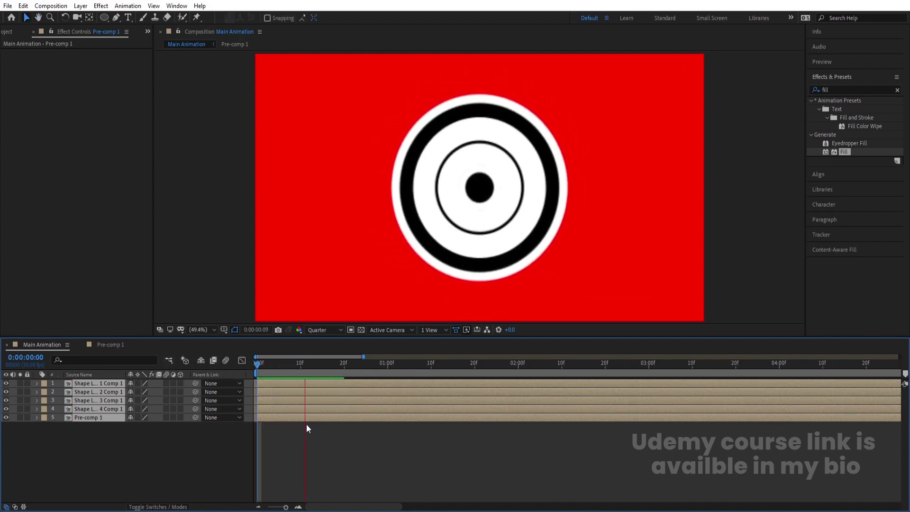
{"action": "key", "text": "minus"}
{"action": "key", "text": "minus"}
{"action": "key", "text": "minus"}
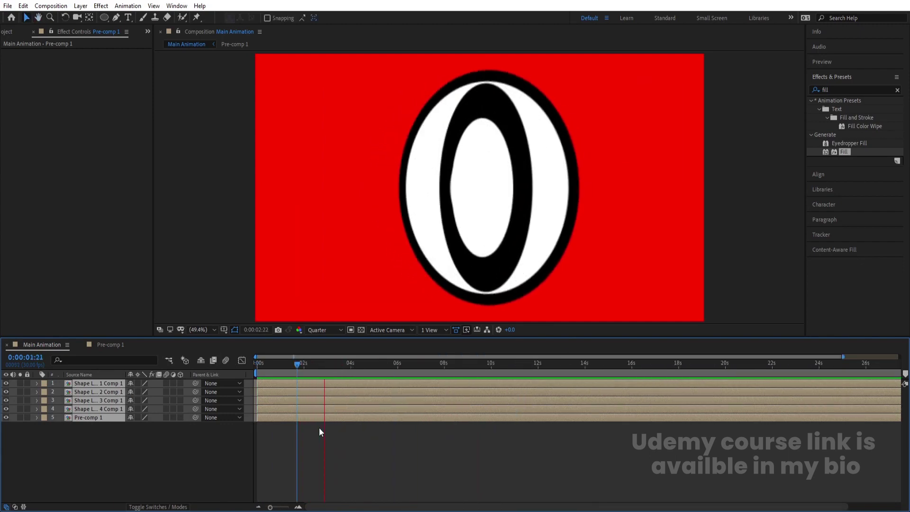
{"action": "key", "text": "space"}
{"action": "key", "text": "space"}
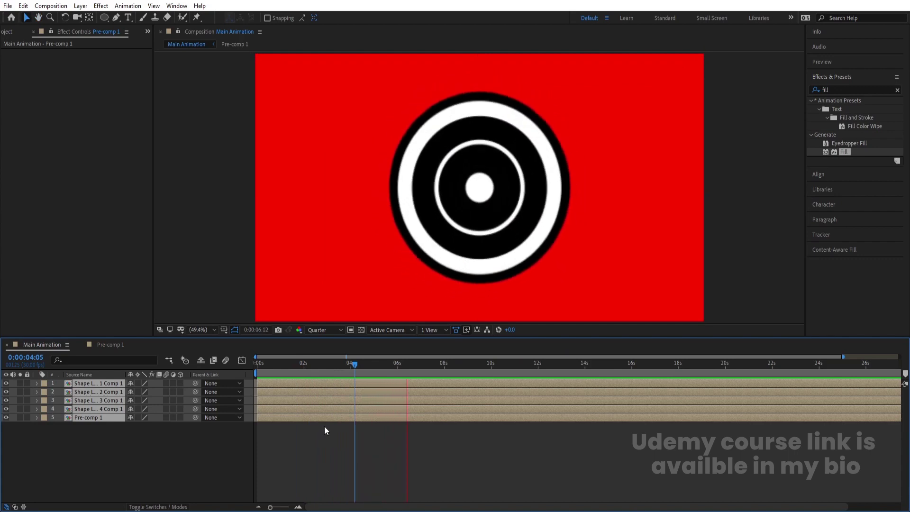
{"action": "key", "text": "space"}
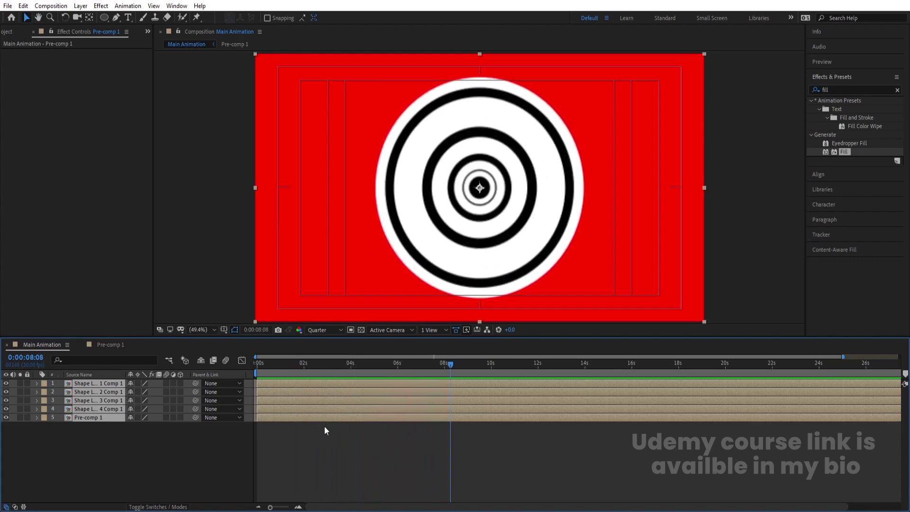
Step: Pre-compose all five layers of Main Animation into one composition named animation
{"action": "left_click", "coordinate": [112, 442]}
{"action": "left_click_drag", "start_coordinate": [109, 441], "coordinate": [70, 377]}
{"action": "key", "text": "ctrl+shift+c"}
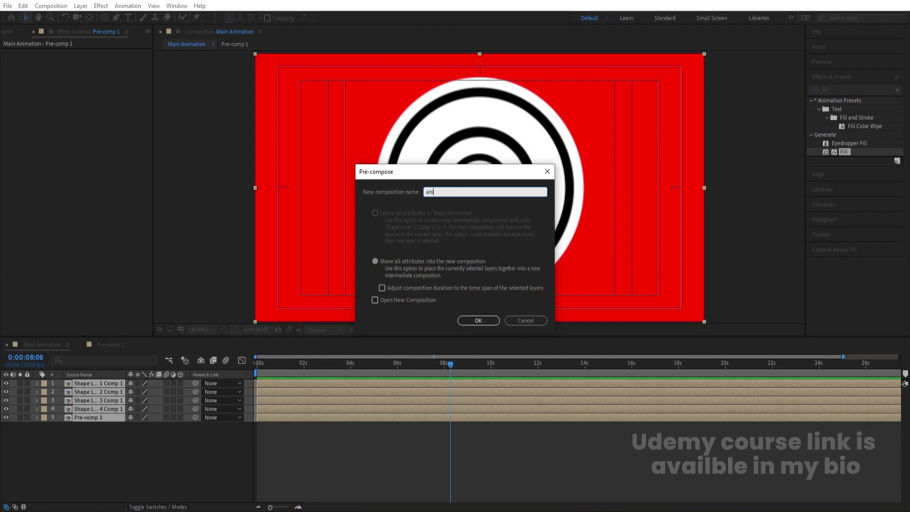
{"action": "type", "text": "animation"}
{"action": "key", "text": "Return"}
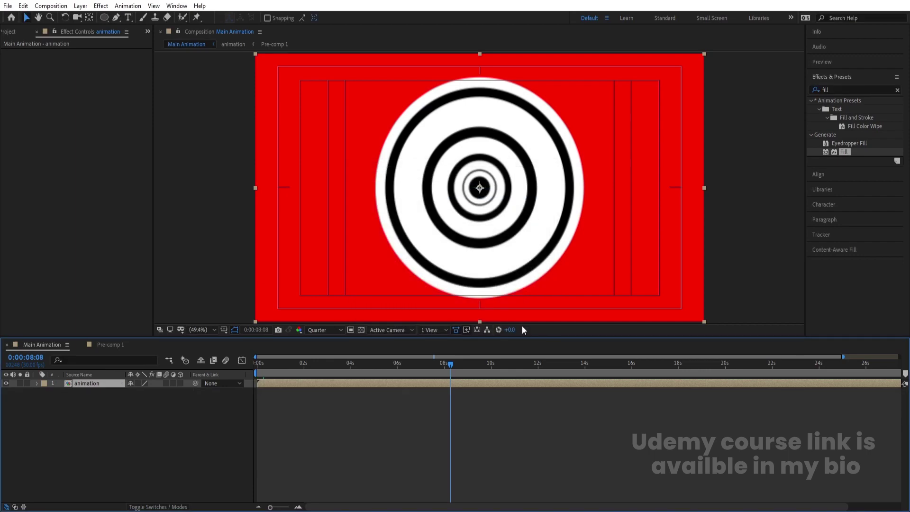
Step: Open the animation composition, unlock its aspect ratio and set its width to 1080 px
{"action": "double_click", "coordinate": [115, 383]}
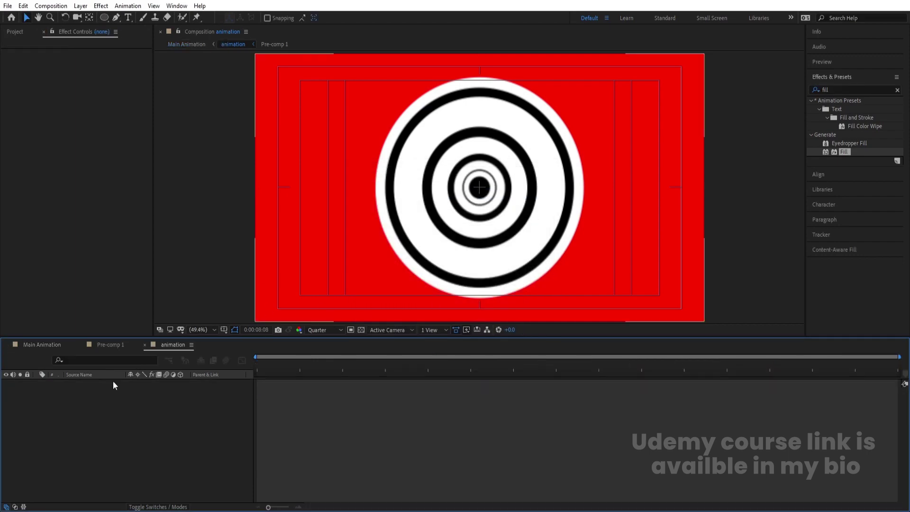
{"action": "key", "text": "ctrl+k"}
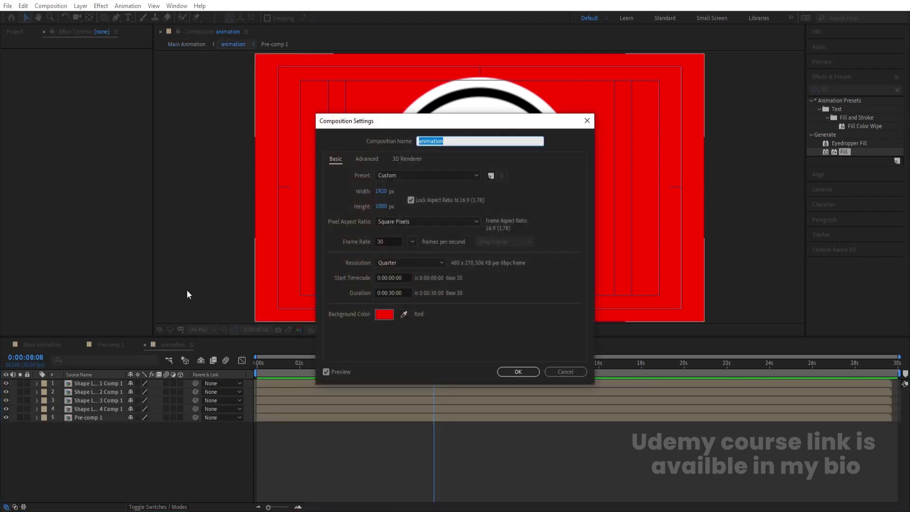
{"action": "left_click_drag", "start_coordinate": [471, 128], "coordinate": [630, 107]}
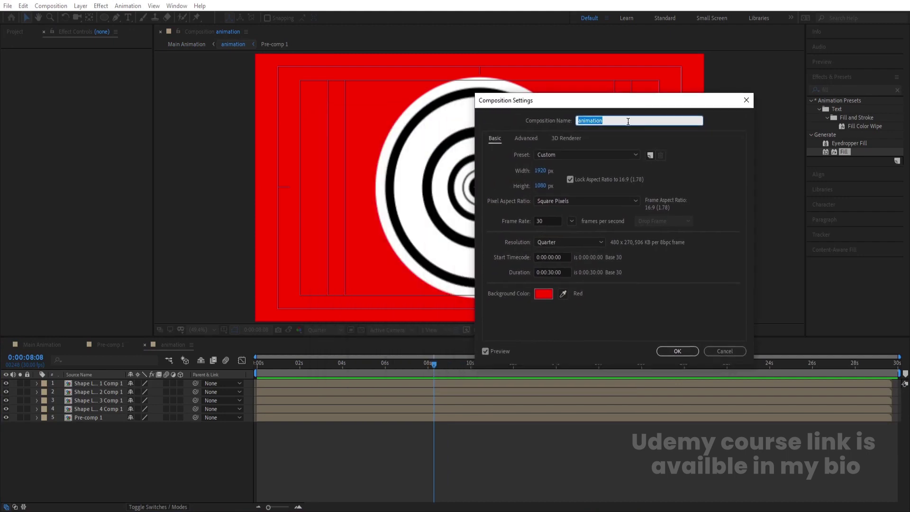
{"action": "left_click", "coordinate": [572, 180]}
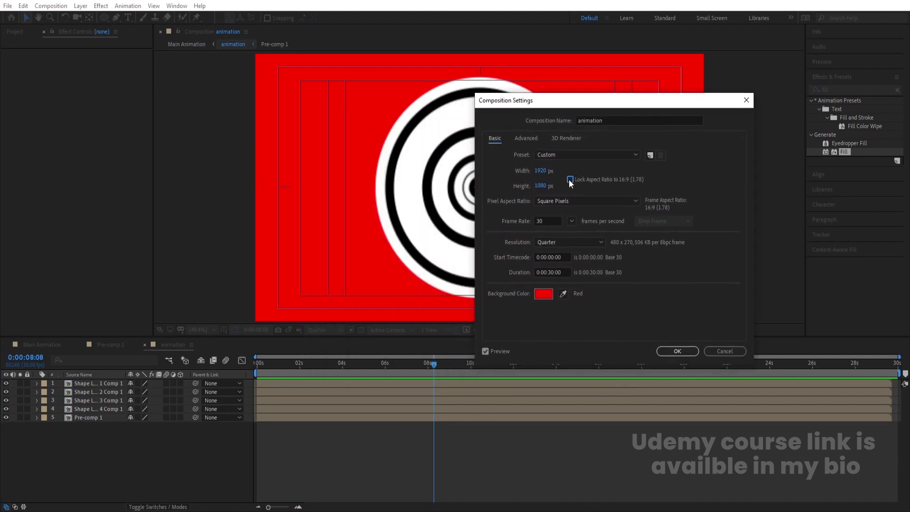
{"action": "left_click", "coordinate": [543, 169]}
{"action": "type", "text": "1080"}
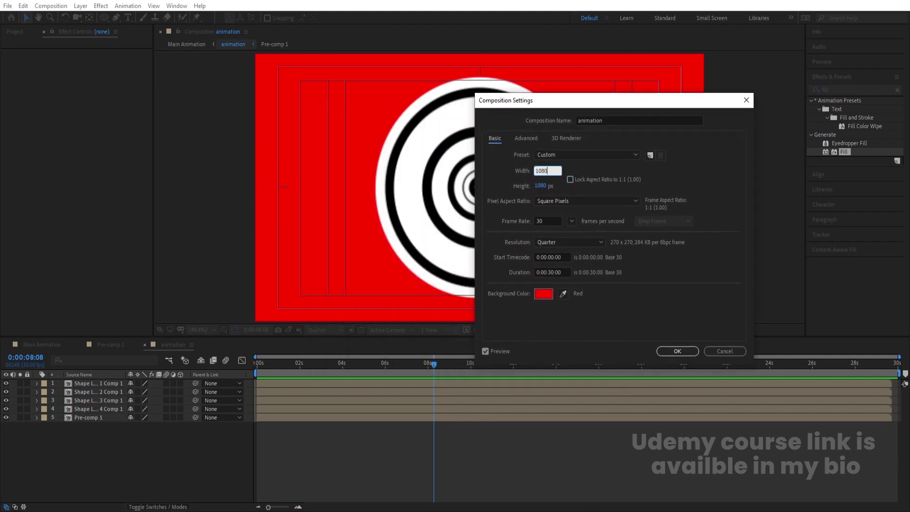
{"action": "key", "text": "Return"}
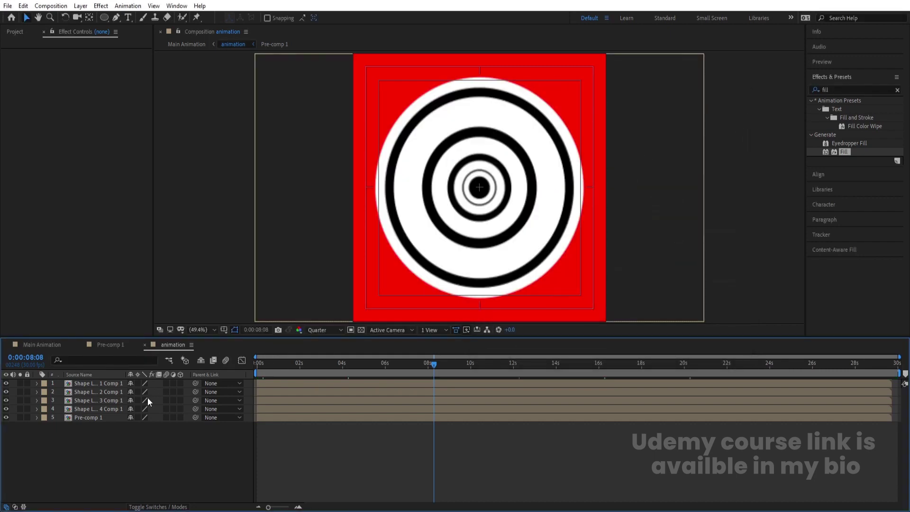
Step: Add a null object to the animation composition and parent all five pre-comp layers to it
{"action": "right_click", "coordinate": [98, 432]}
{"action": "mouse_move", "coordinate": [124, 324]}
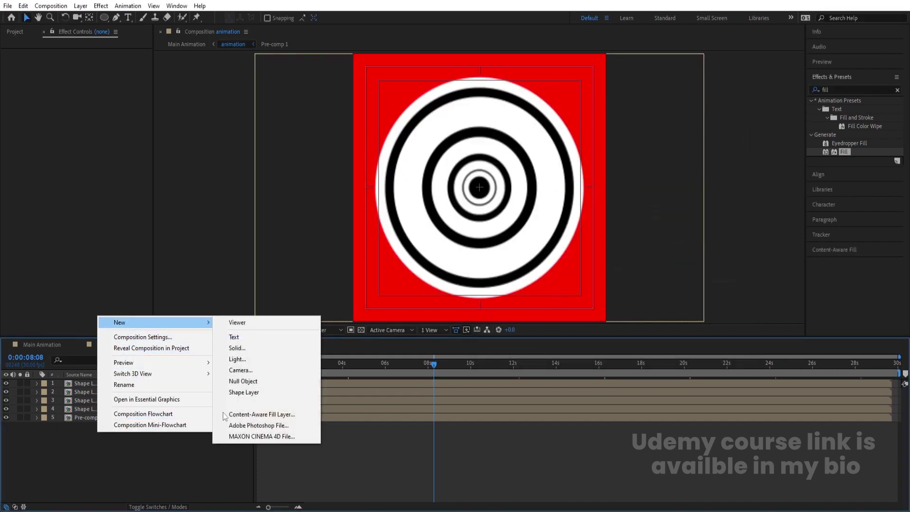
{"action": "left_click", "coordinate": [239, 381]}
{"action": "left_click", "coordinate": [111, 391]}
{"action": "left_click", "coordinate": [111, 427], "text": "shift"}
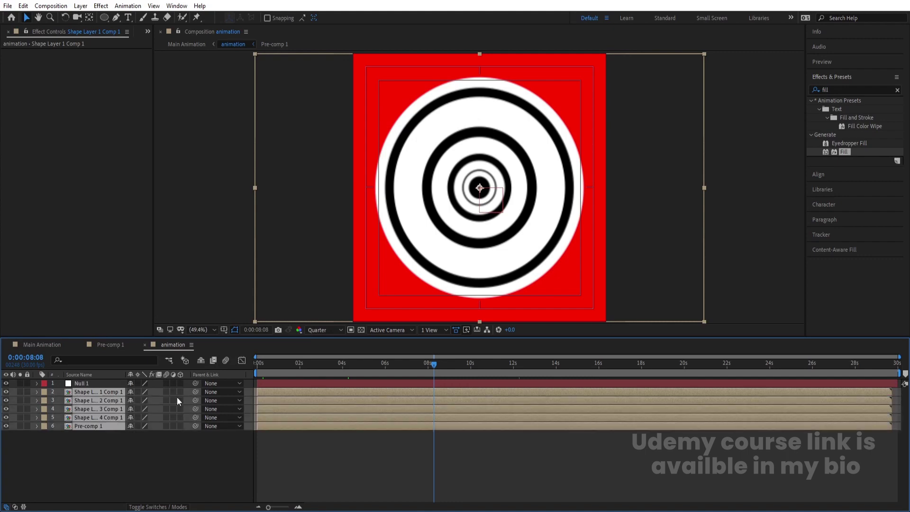
{"action": "left_click_drag", "start_coordinate": [195, 392], "coordinate": [106, 386]}
Step: Scale Null 1 to 107% to enlarge all the rings together, and return to the Main Animation composition
{"action": "key", "text": "Home"}
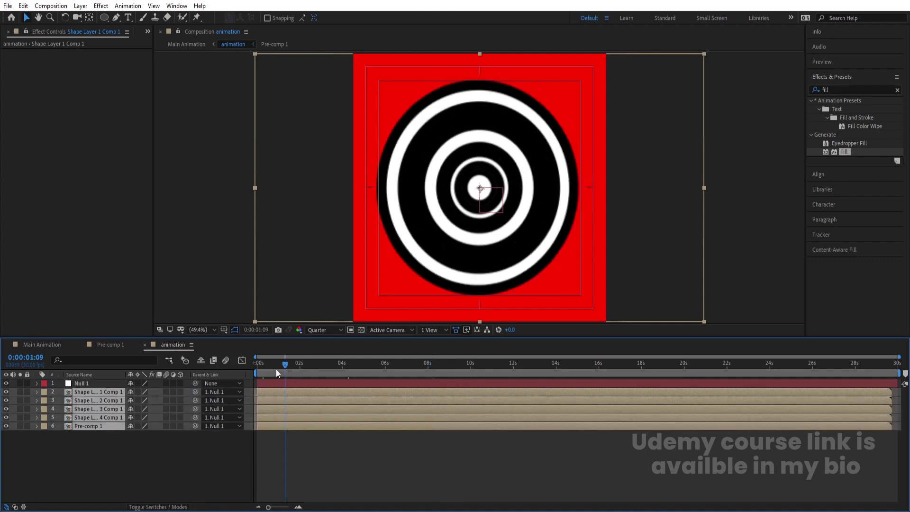
{"action": "left_click", "coordinate": [95, 383]}
{"action": "key", "text": "s"}
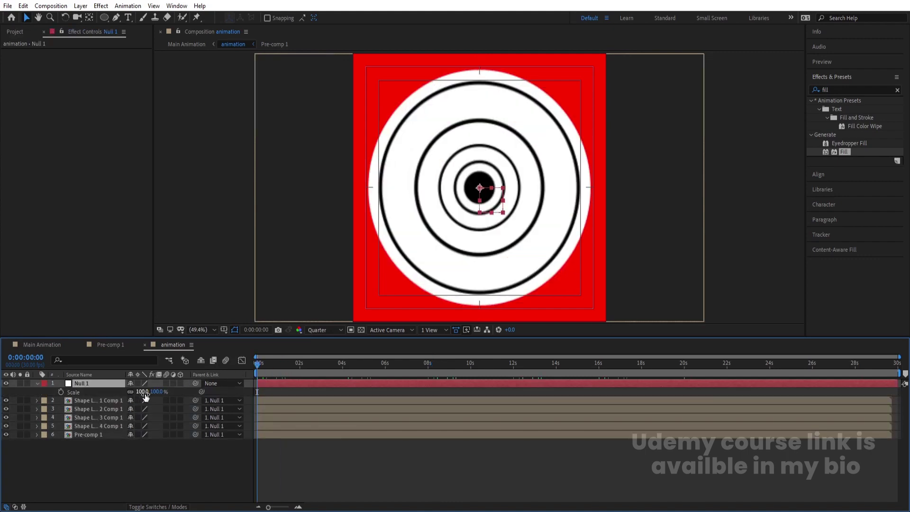
{"action": "left_click_drag", "start_coordinate": [143, 392], "coordinate": [148, 396]}
{"action": "key", "text": "space"}
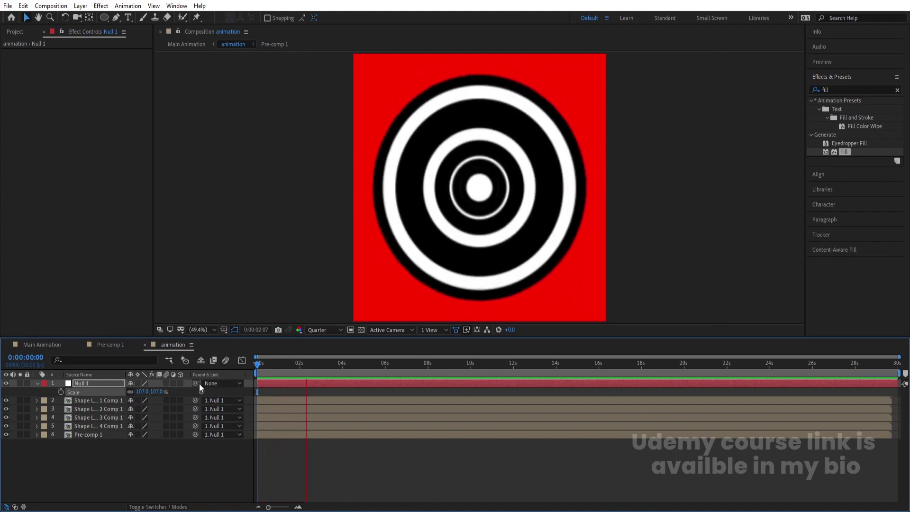
{"action": "key", "text": "space"}
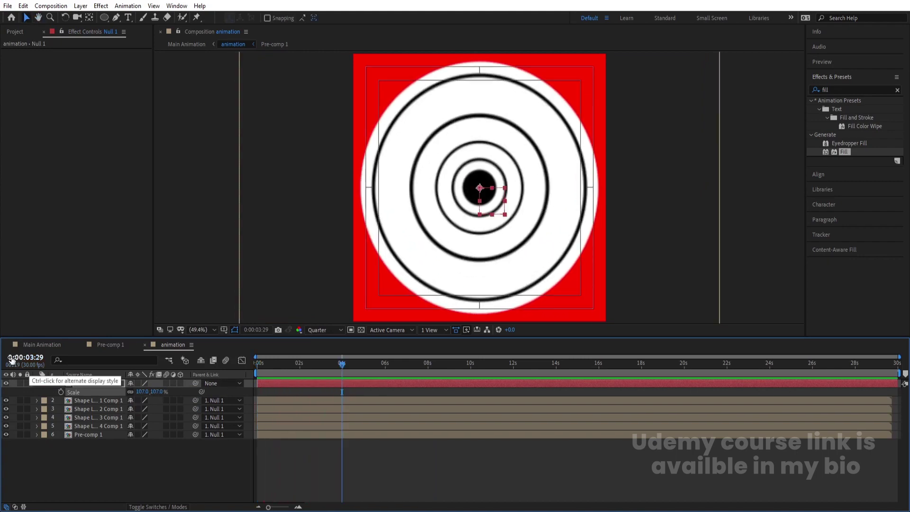
{"action": "left_click", "coordinate": [38, 345]}
{"action": "left_click", "coordinate": [68, 406]}
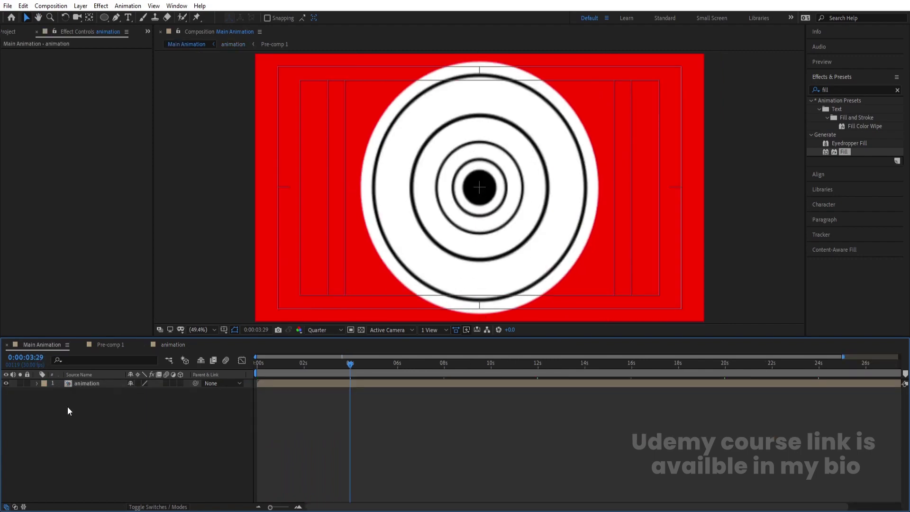
Step: Scale the animation layer in Main Animation down to 44%
{"action": "left_click", "coordinate": [82, 386]}
{"action": "key", "text": "s"}
{"action": "left_click_drag", "start_coordinate": [143, 392], "coordinate": [118, 393]}
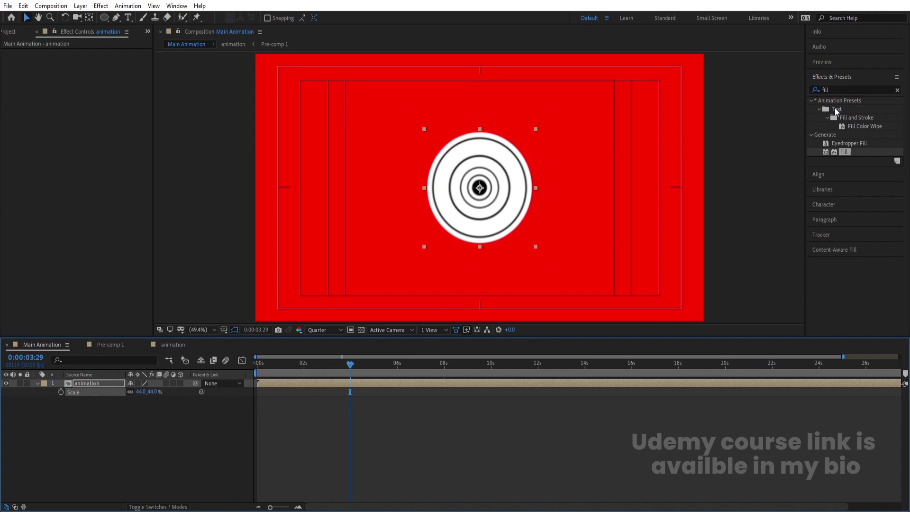
Step: Apply CC RepeTile to the animation layer, expanding it 1883 right, 1816 left, 1333 down and 1475 up
{"action": "left_click", "coordinate": [835, 90]}
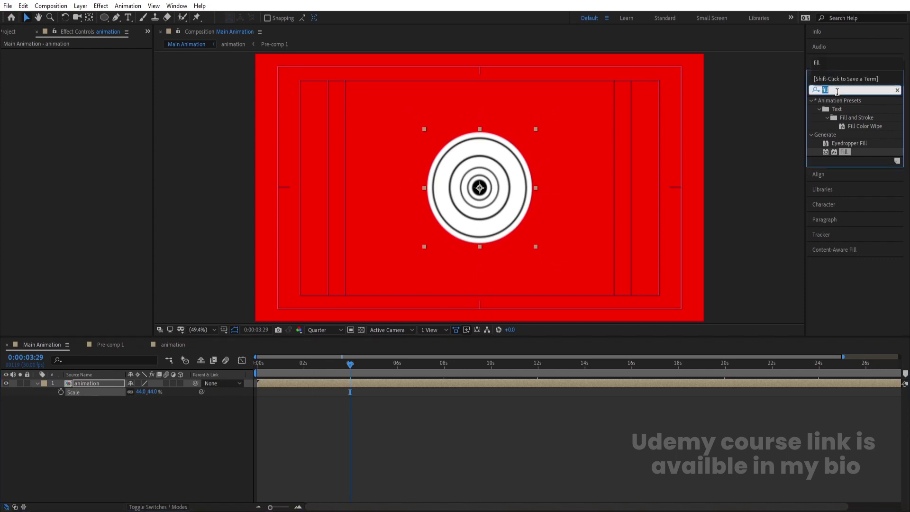
{"action": "type", "text": "cc"}
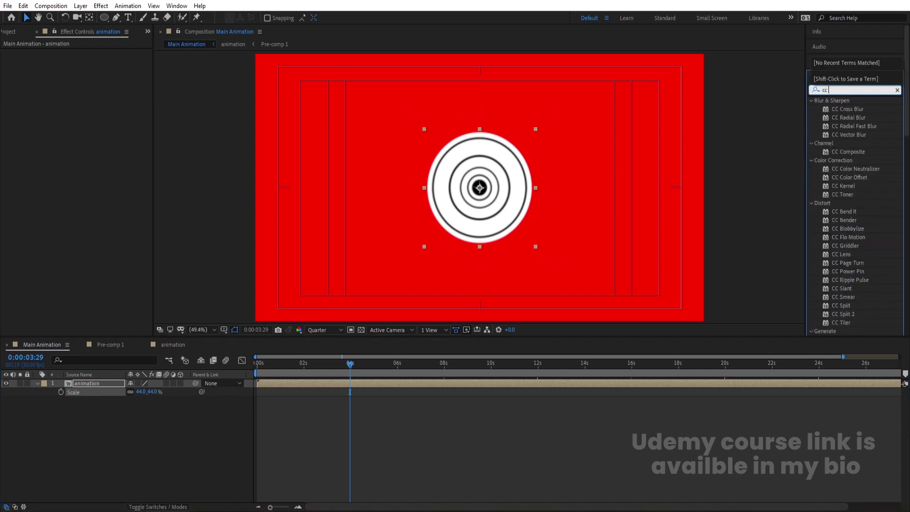
{"action": "type", "text": " re"}
{"action": "double_click", "coordinate": [851, 108]}
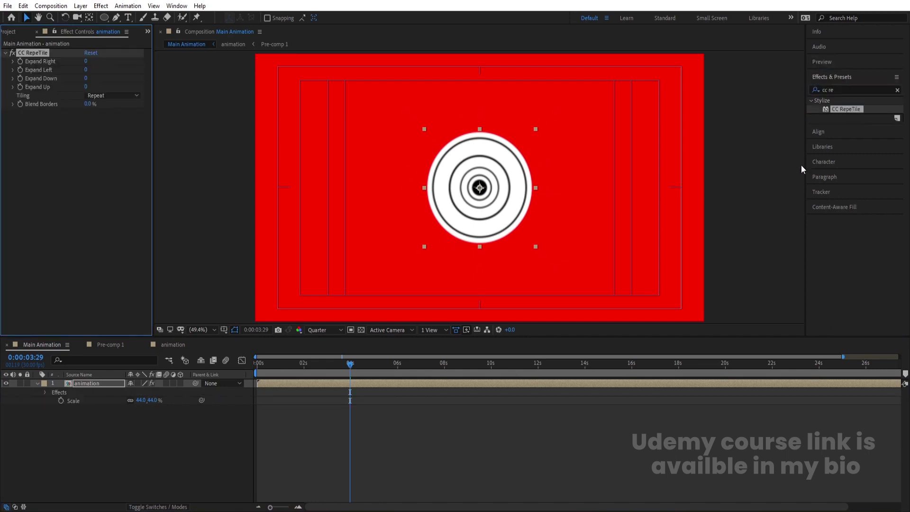
{"action": "left_click_drag", "start_coordinate": [86, 61], "coordinate": [772, 4]}
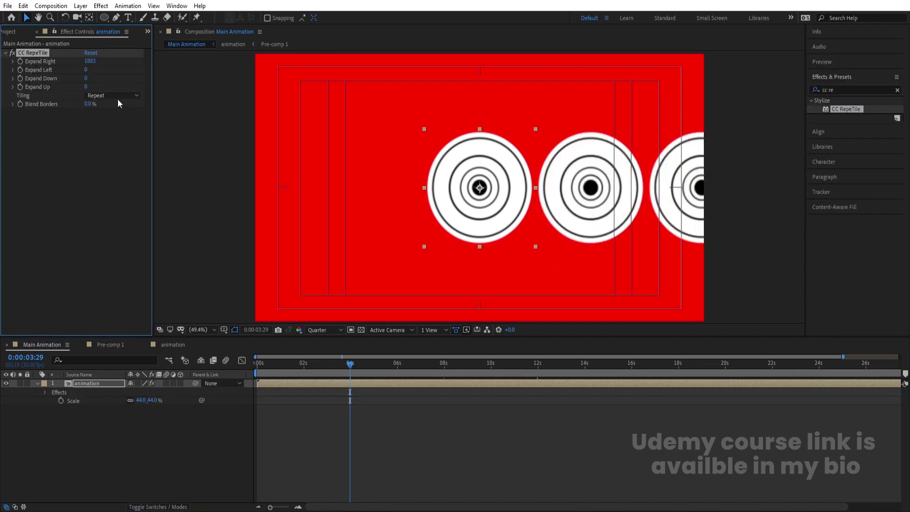
{"action": "left_click_drag", "start_coordinate": [86, 71], "coordinate": [908, 39]}
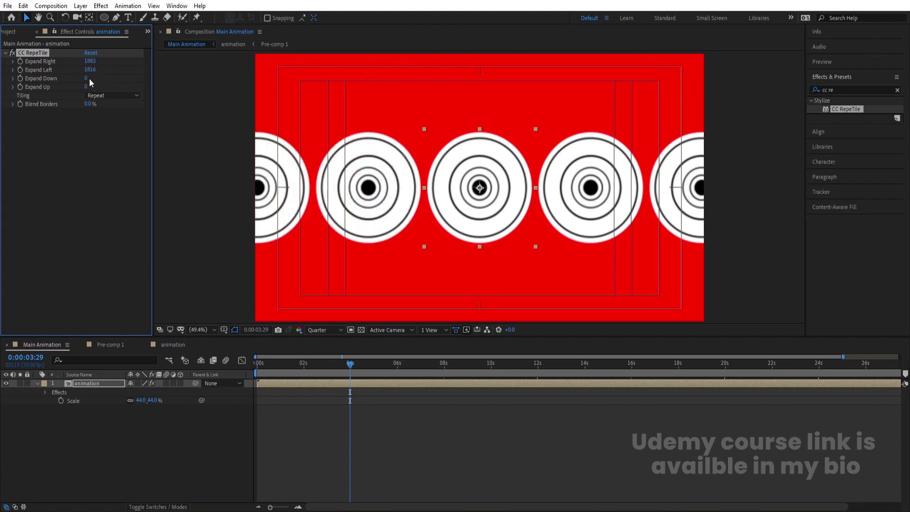
{"action": "left_click_drag", "start_coordinate": [86, 78], "coordinate": [567, 45]}
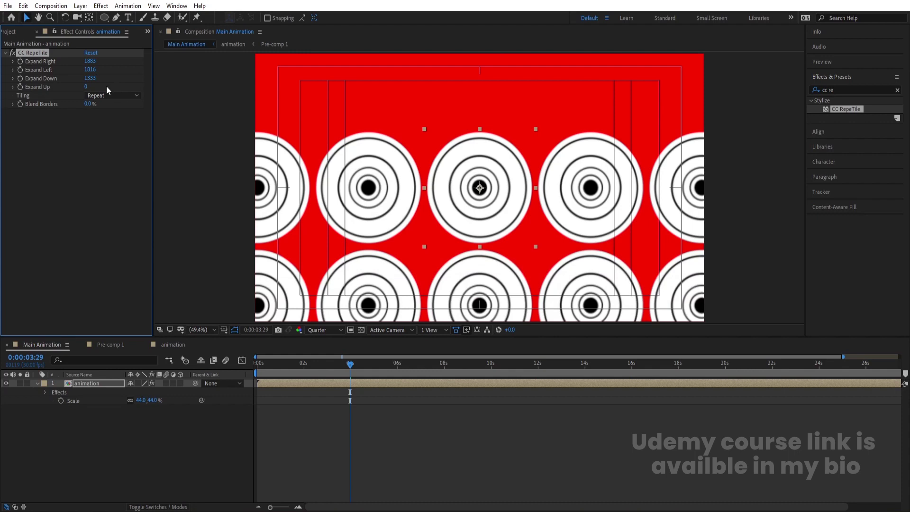
{"action": "left_click_drag", "start_coordinate": [87, 87], "coordinate": [614, 67]}
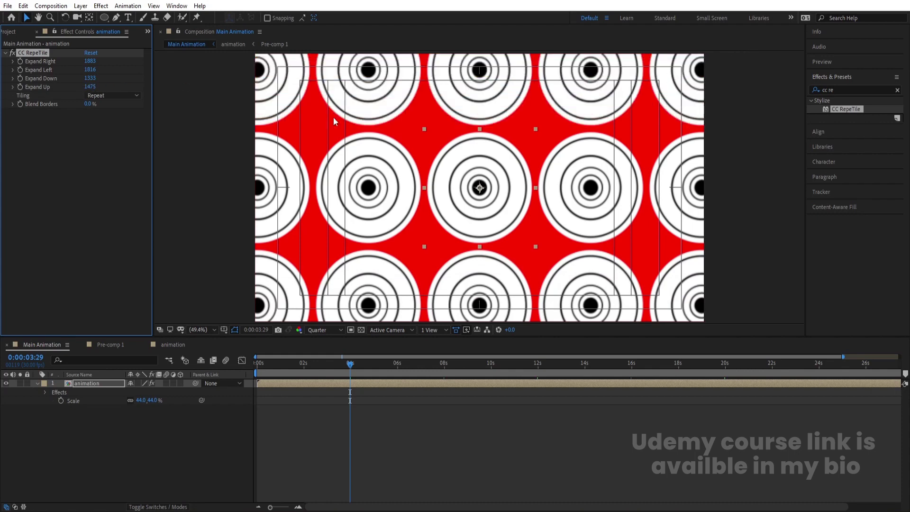
Step: Try the Random tiling mode of CC RepeTile and preview the pattern
{"action": "left_click", "coordinate": [104, 97]}
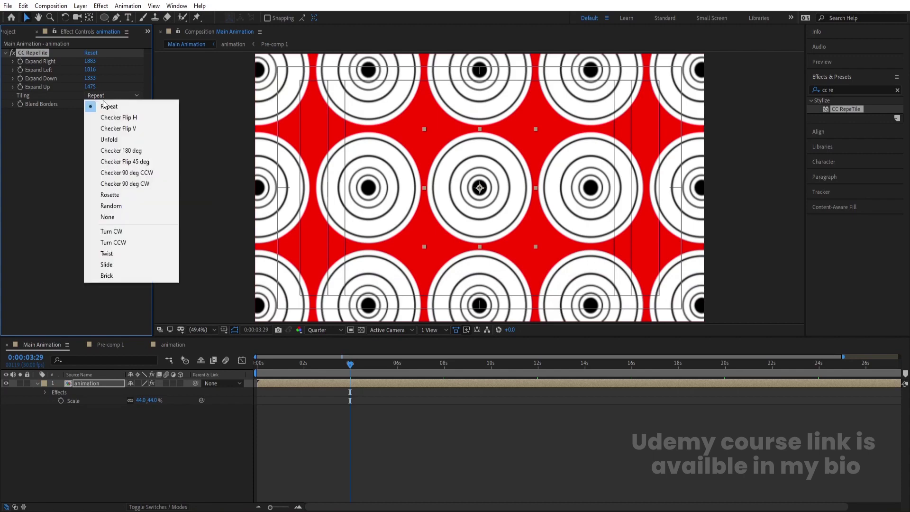
{"action": "left_click", "coordinate": [127, 207]}
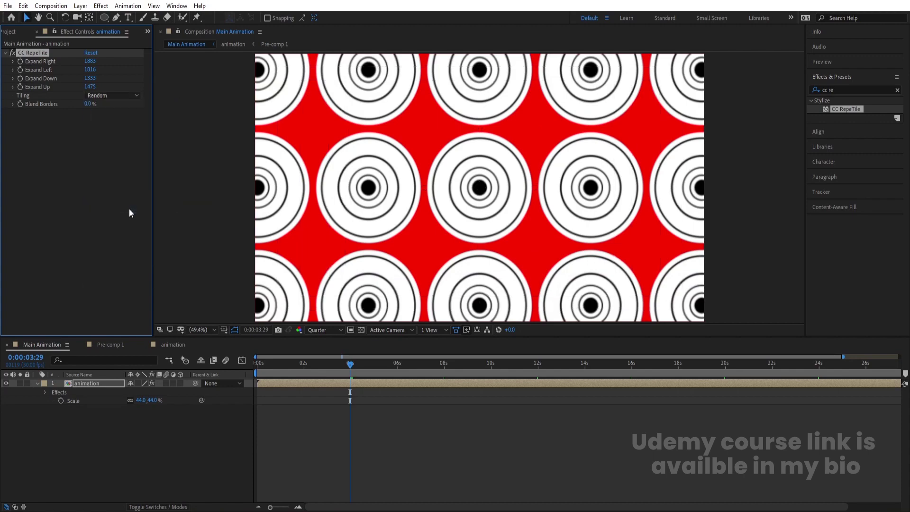
{"action": "key", "text": "space"}
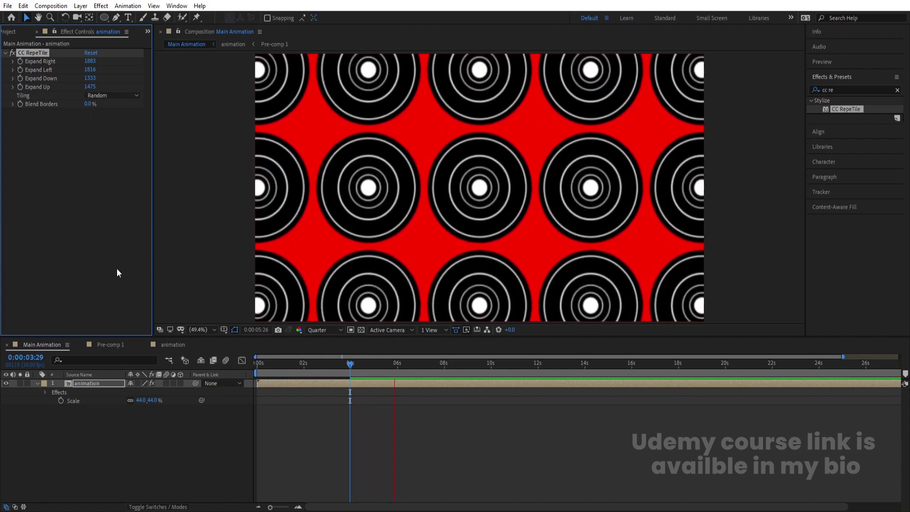
Step: Set the CC RepeTile tiling mode to Brick and preview the composition from the start
{"action": "left_click", "coordinate": [101, 96]}
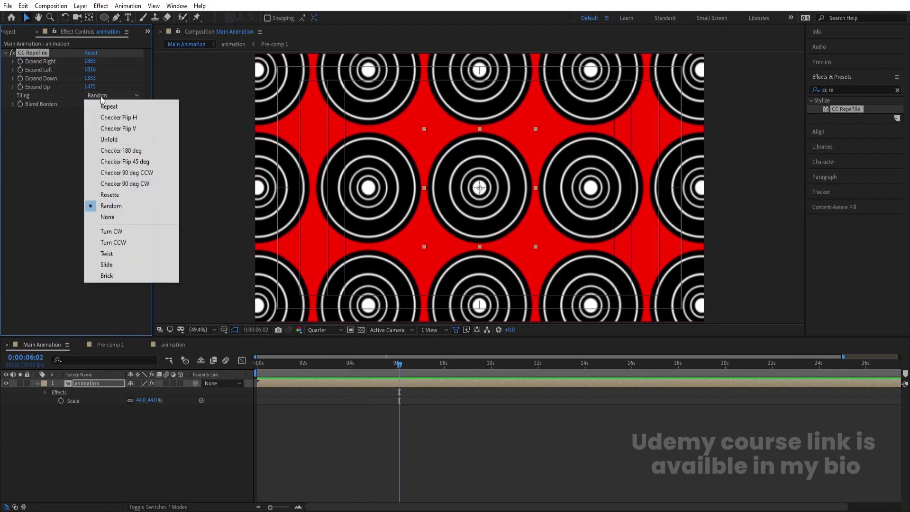
{"action": "left_click", "coordinate": [109, 275]}
{"action": "key", "text": "Home"}
{"action": "key", "text": "space"}
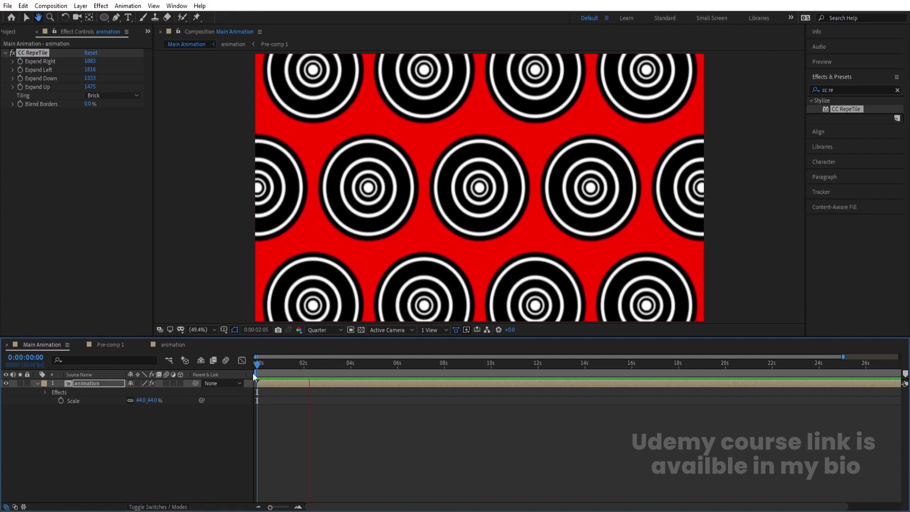
Step: Add a 1920 × 1080 px white solid to Main Animation and place it beneath the animation layer
{"action": "left_click", "coordinate": [140, 454]}
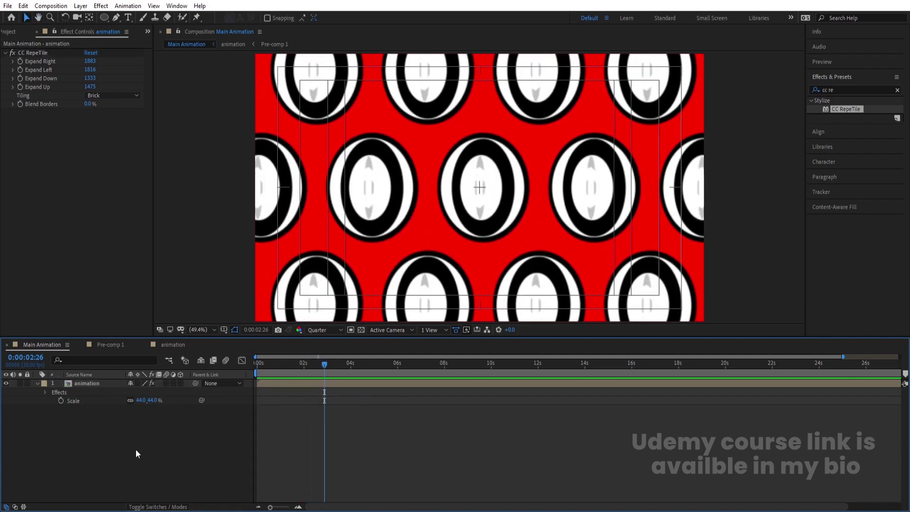
{"action": "key", "text": "ctrl+y"}
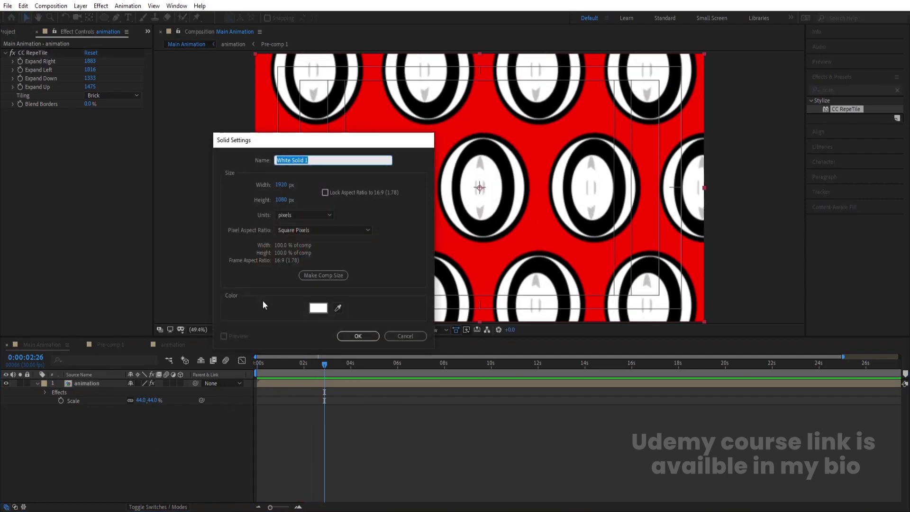
{"action": "key", "text": "Return"}
{"action": "left_click_drag", "start_coordinate": [98, 382], "coordinate": [103, 404]}
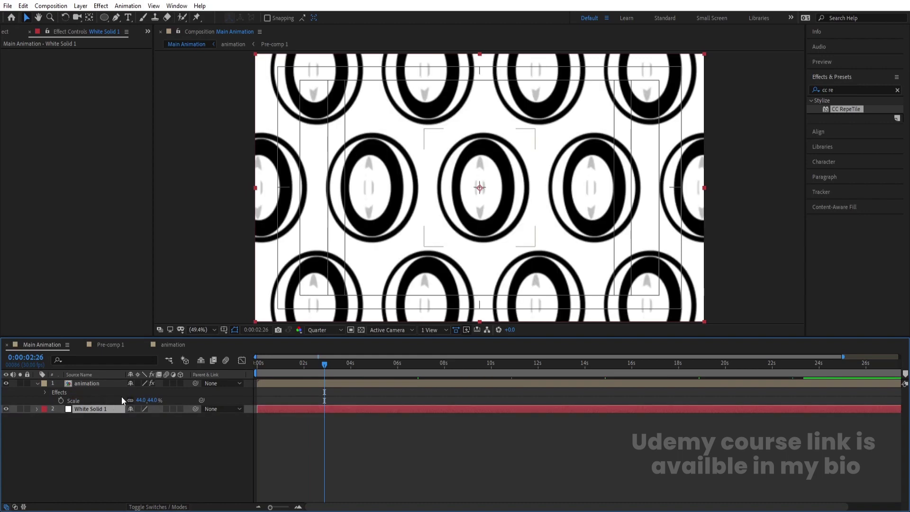
Step: Play back the tiled rings over the white background from the start of the timeline
{"action": "left_click_drag", "start_coordinate": [273, 369], "coordinate": [232, 362]}
{"action": "key", "text": "space"}
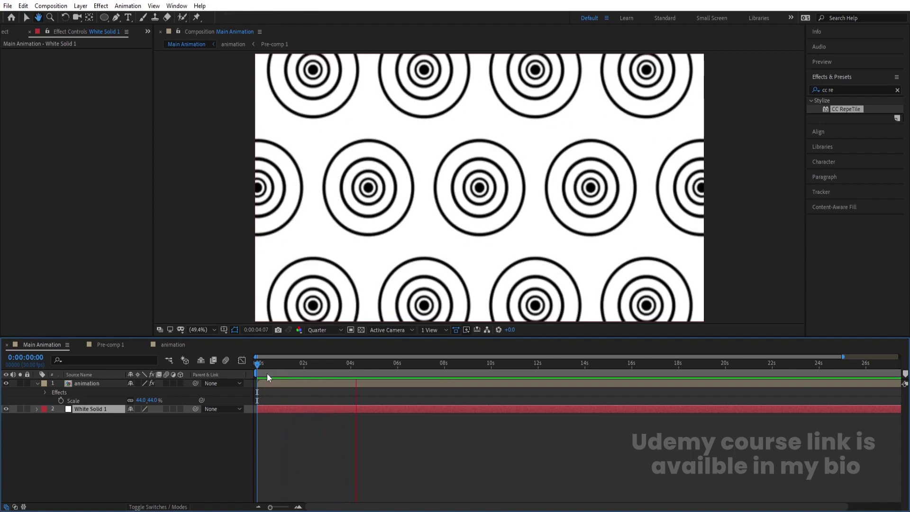
{"action": "key", "text": "space"}
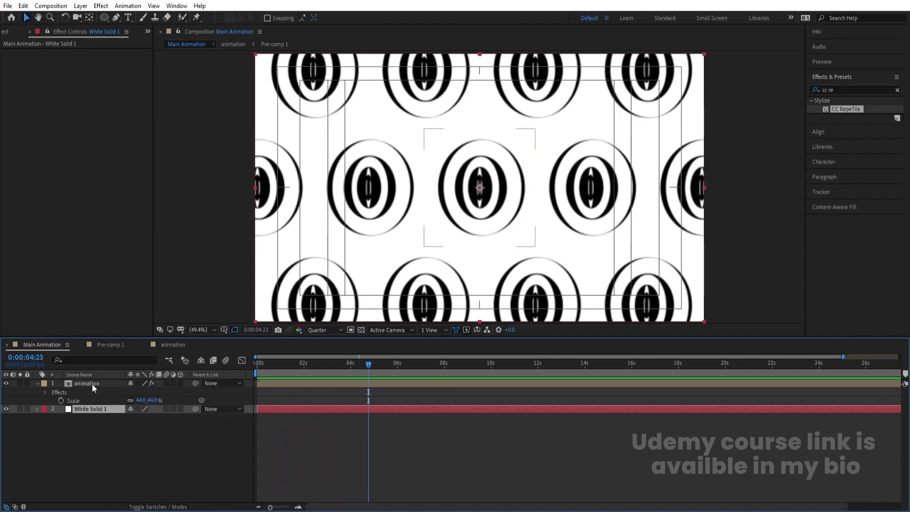
{"action": "key", "text": "space"}
{"action": "key", "text": "space"}
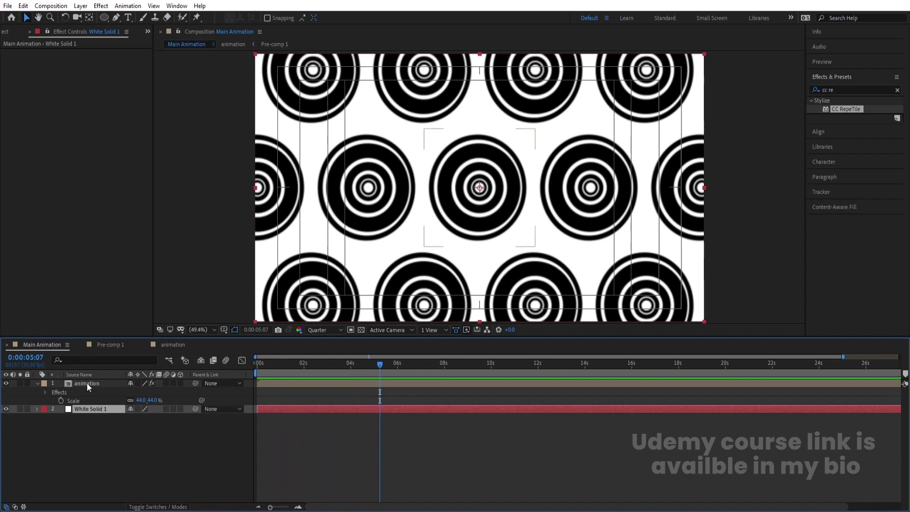
Step: Open the nested animation composition, preview its rings and return to Main Animation
{"action": "double_click", "coordinate": [87, 383]}
{"action": "key", "text": "space"}
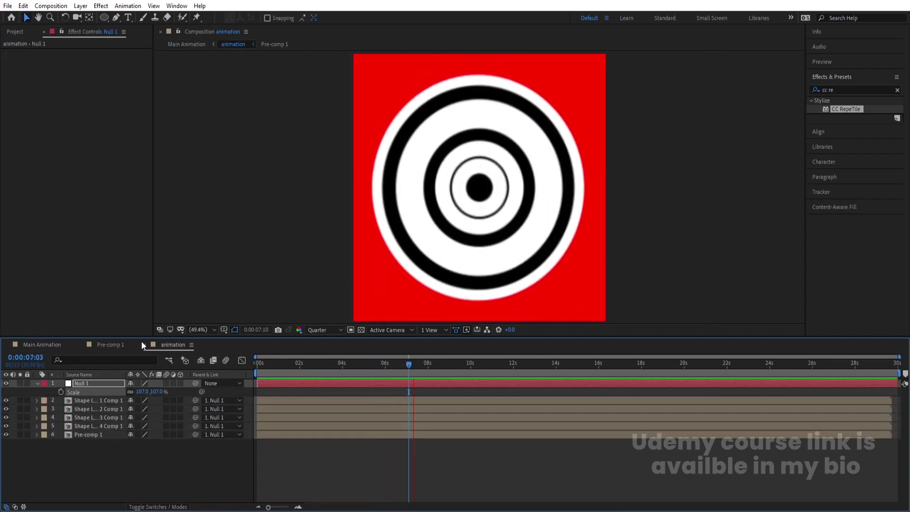
{"action": "key", "text": "space"}
{"action": "left_click", "coordinate": [43, 344]}
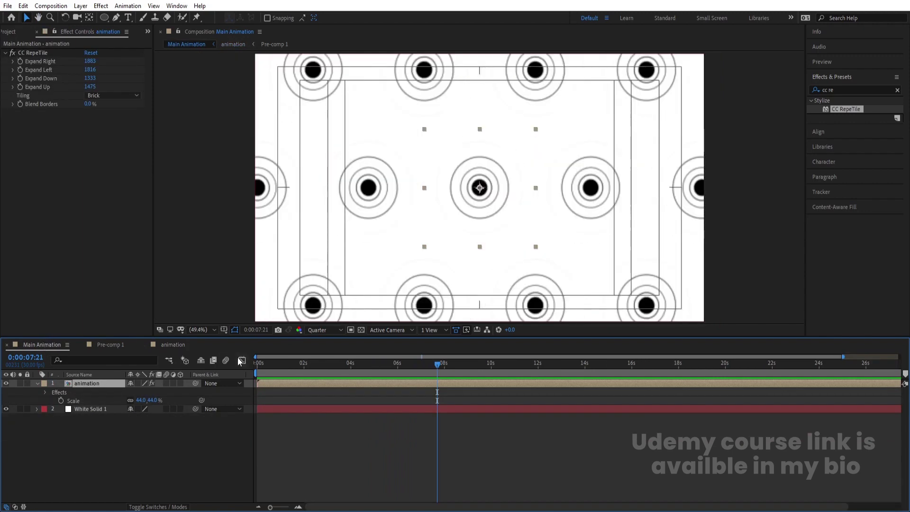
Step: Rotate the animation layer to -16° and extend its CC RepeTile expansion to 1925 left and 1380 down
{"action": "key", "text": "Home"}
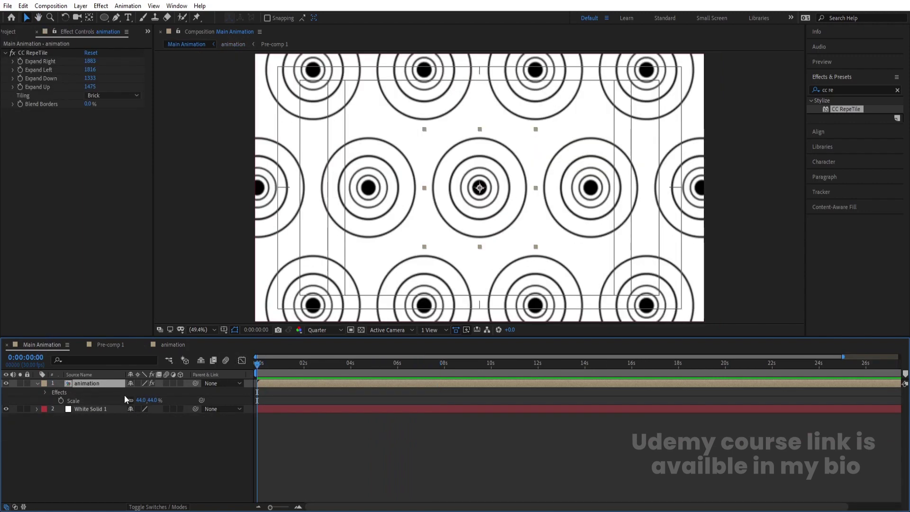
{"action": "key", "text": "r"}
{"action": "left_click_drag", "start_coordinate": [134, 391], "coordinate": [134, 390]}
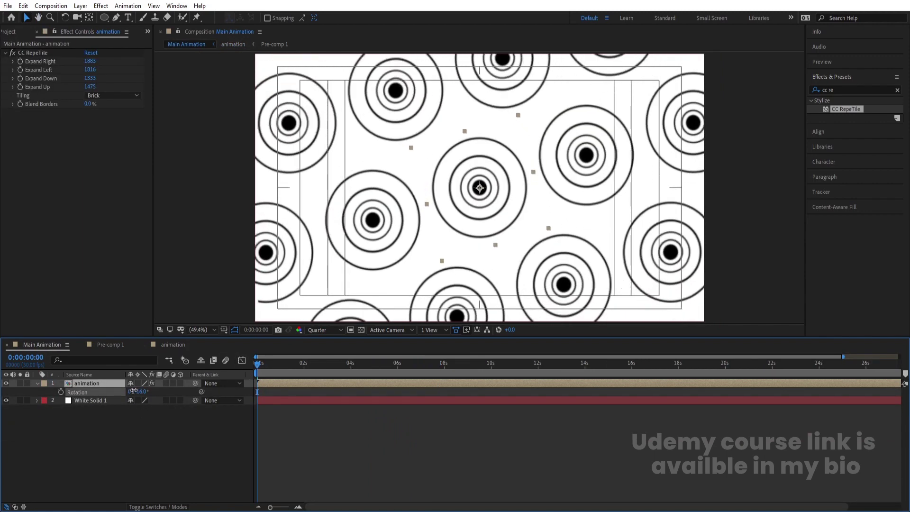
{"action": "key", "text": "space"}
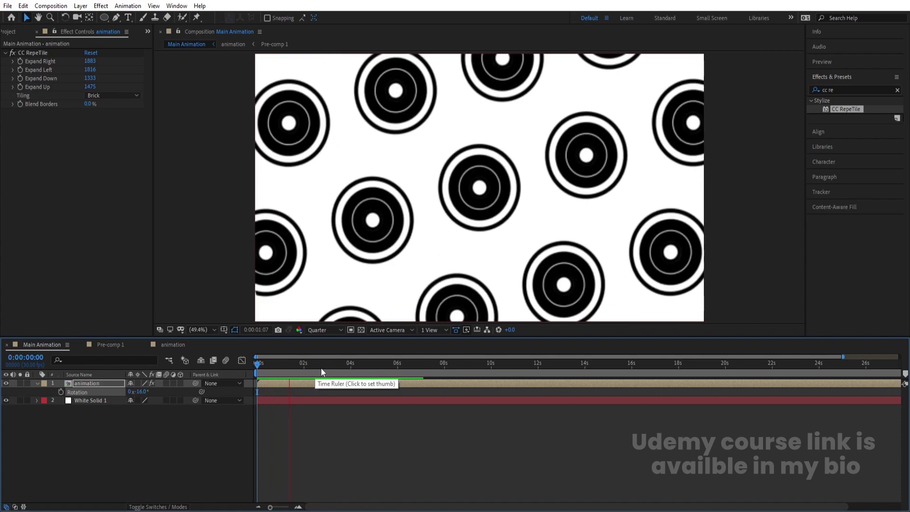
{"action": "key", "text": "space"}
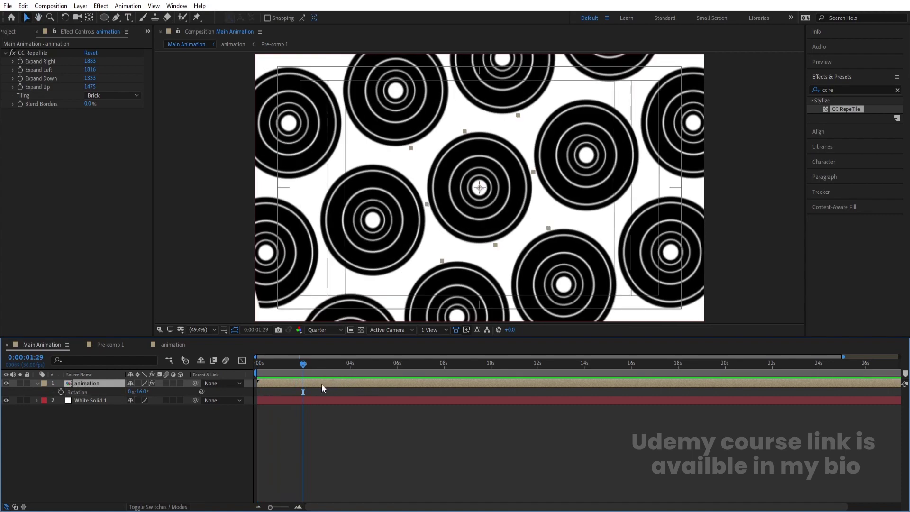
{"action": "left_click_drag", "start_coordinate": [91, 79], "coordinate": [117, 82]}
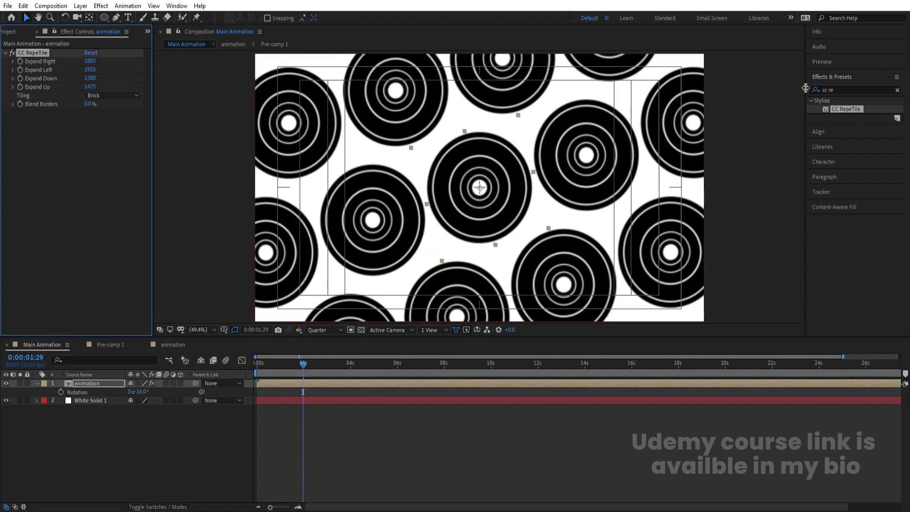
Step: Apply a Drop Shadow with softness 360 and opacity 20% to the animation layer, and preview the result
{"action": "left_click", "coordinate": [842, 87]}
{"action": "type", "text": "drop"}
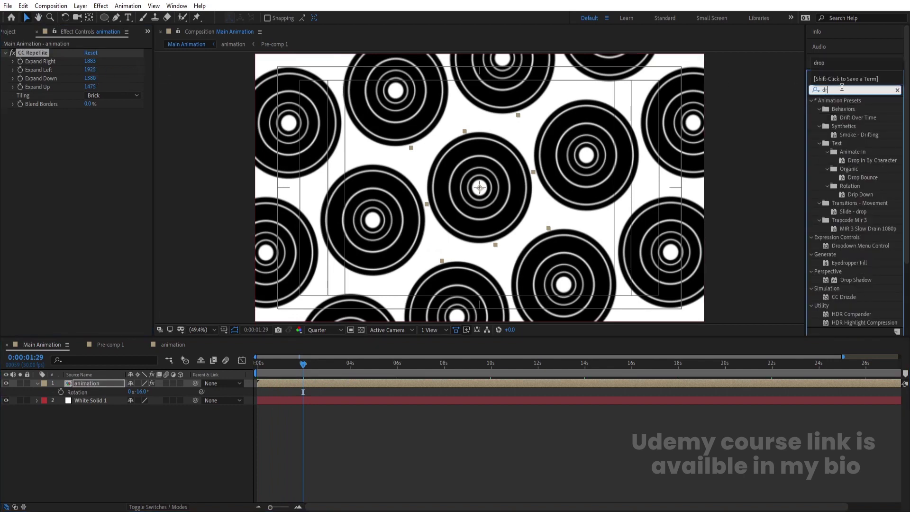
{"action": "double_click", "coordinate": [865, 215]}
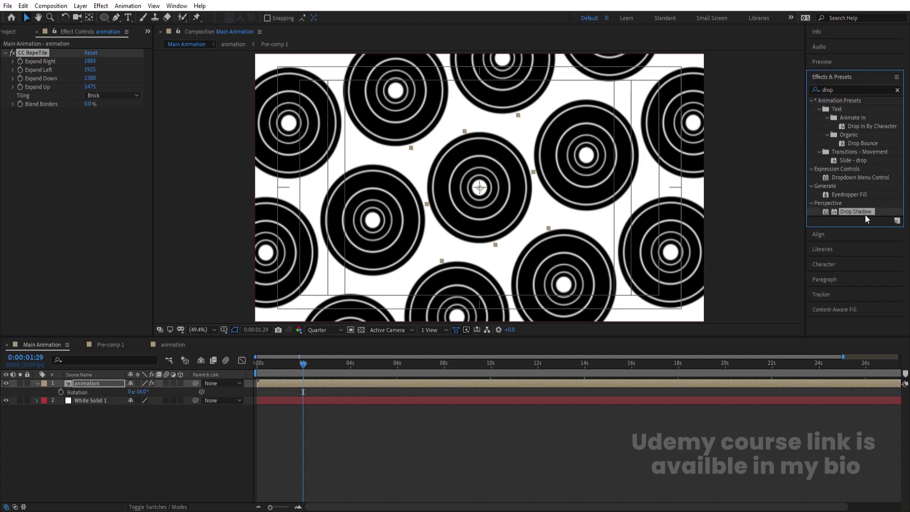
{"action": "left_click_drag", "start_coordinate": [86, 176], "coordinate": [236, 153]}
{"action": "key", "text": "space"}
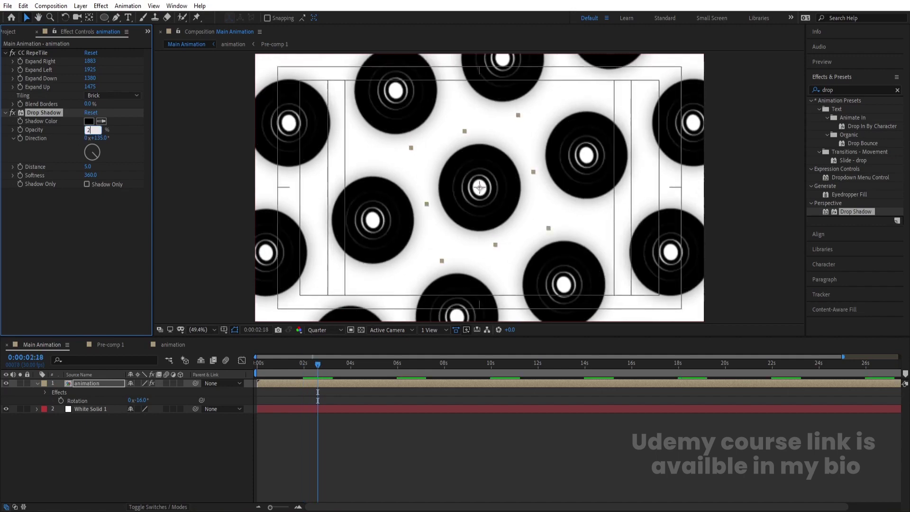
{"action": "key", "text": "space"}
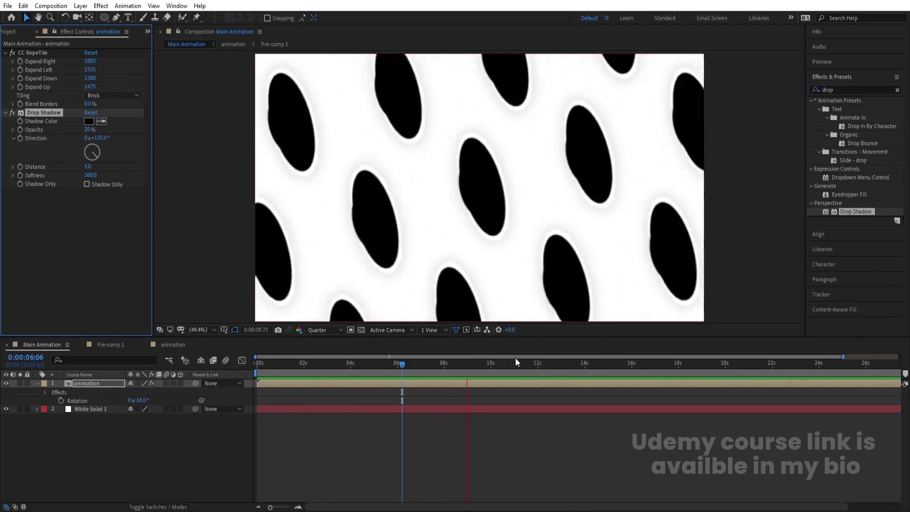
{"action": "key", "text": "space"}
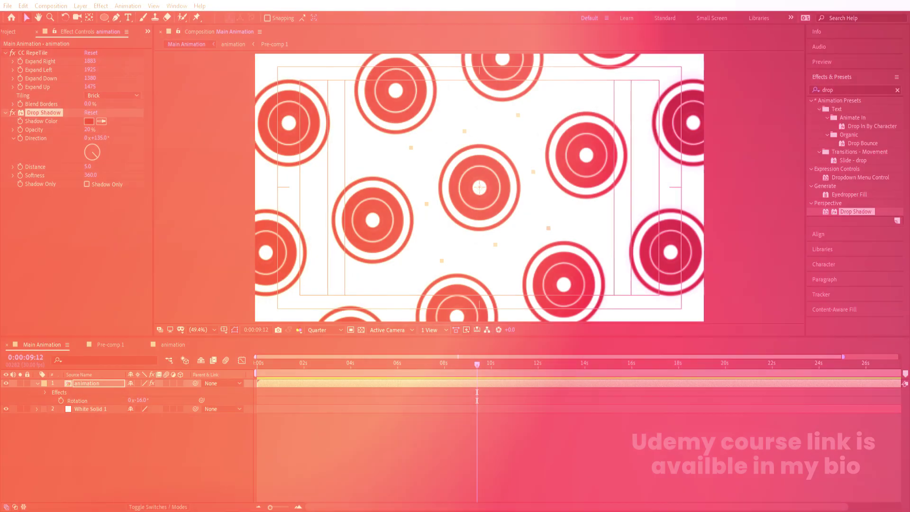